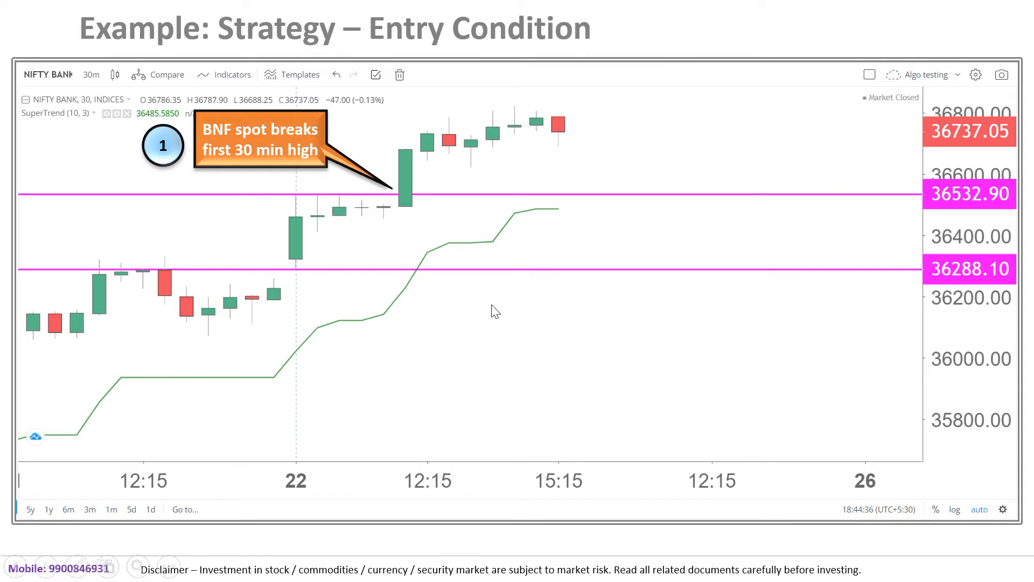
left_click(540, 297)
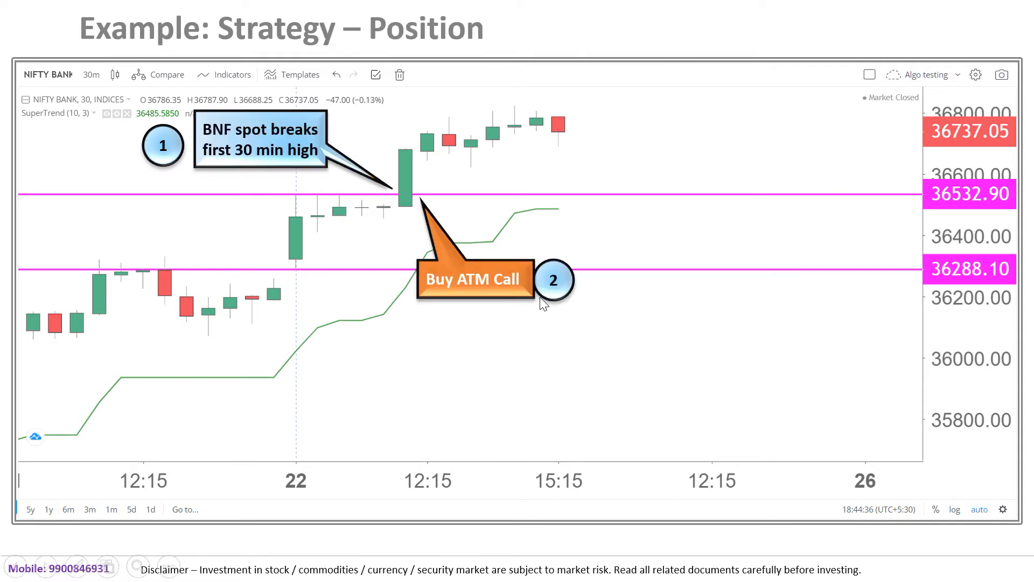
left_click(655, 338)
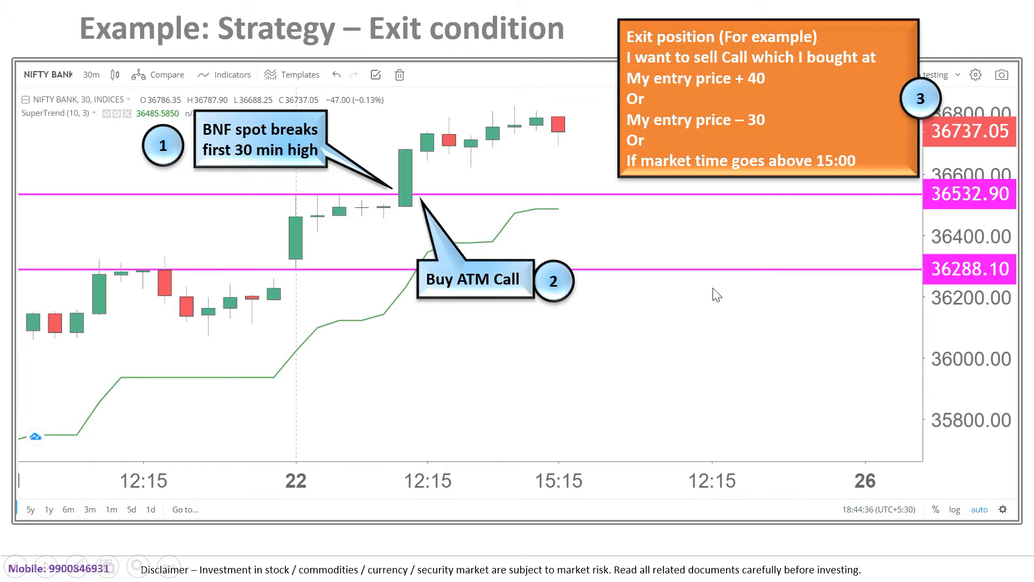
key("Left")
key("Left")
key("Right")
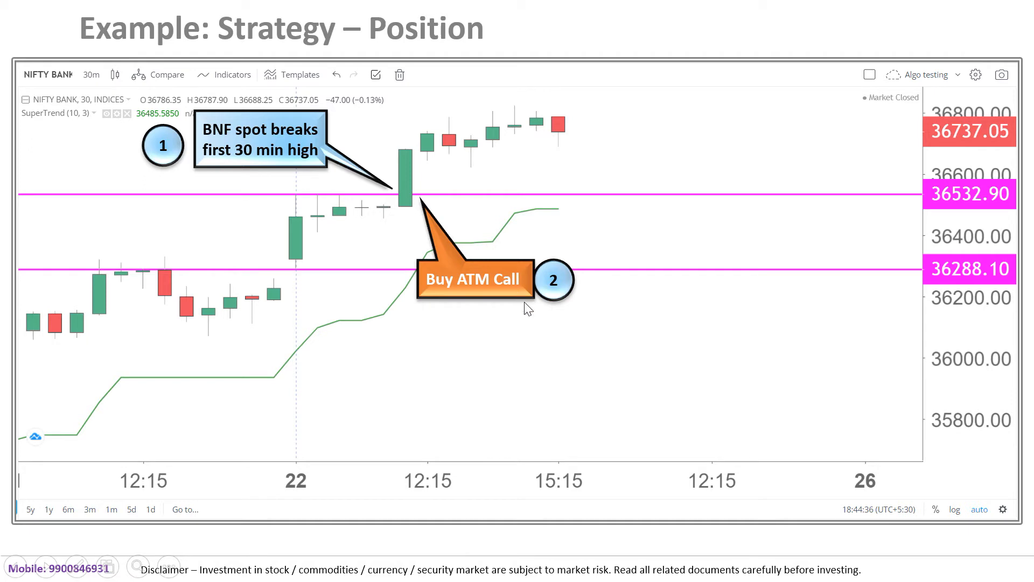
left_click(584, 223)
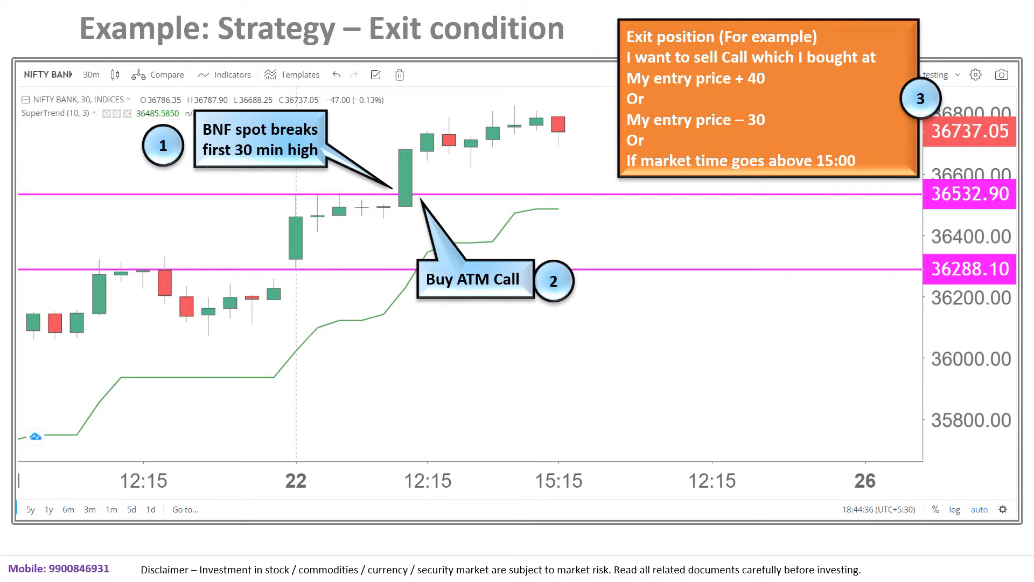
scroll(680, 135, "down", 1)
scroll(680, 134, "up", 1)
key("Right")
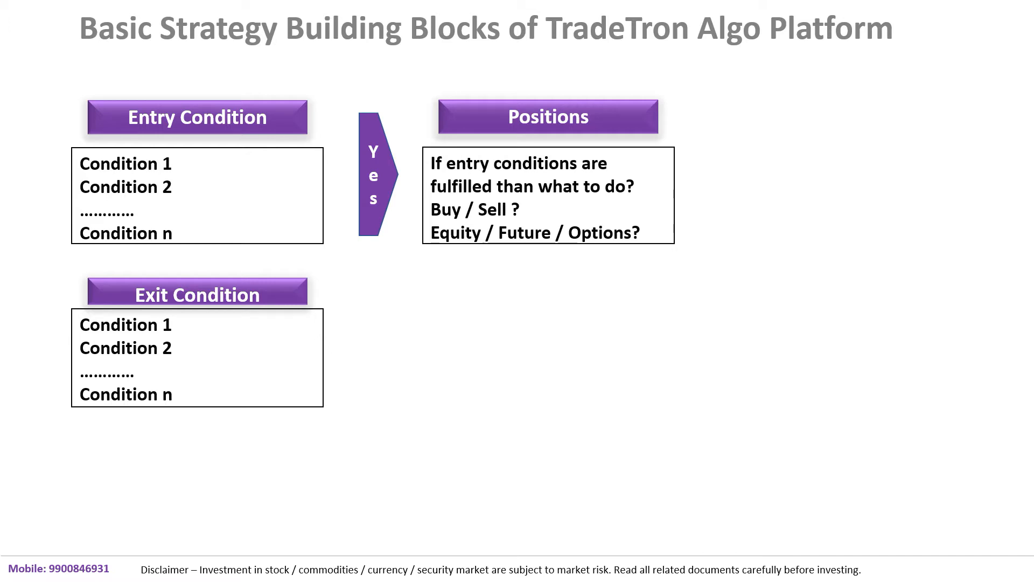
key("Right")
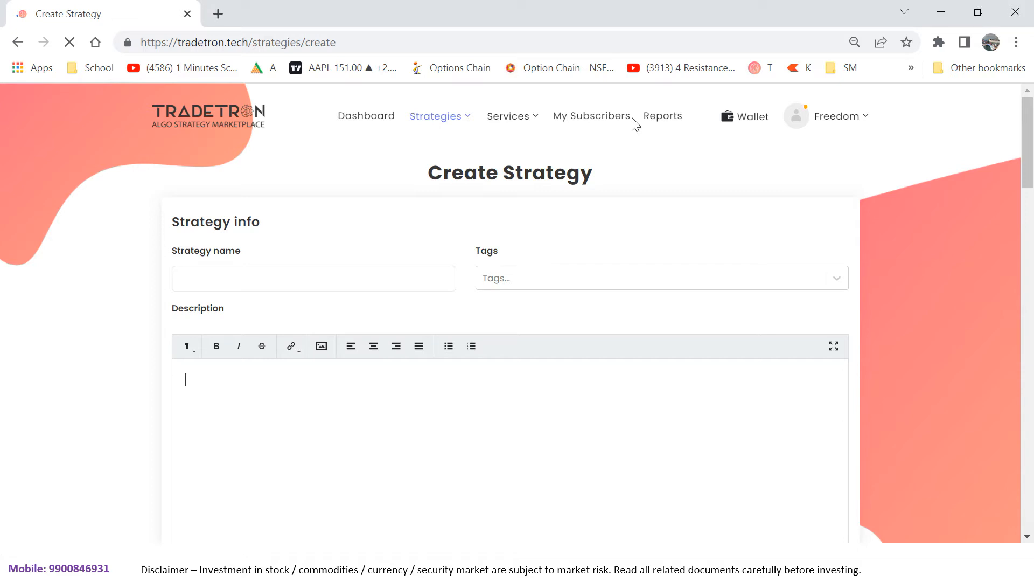
Step: Name the new strategy "9:15 to 9:45 Breakout Strategy"
left_click(213, 284)
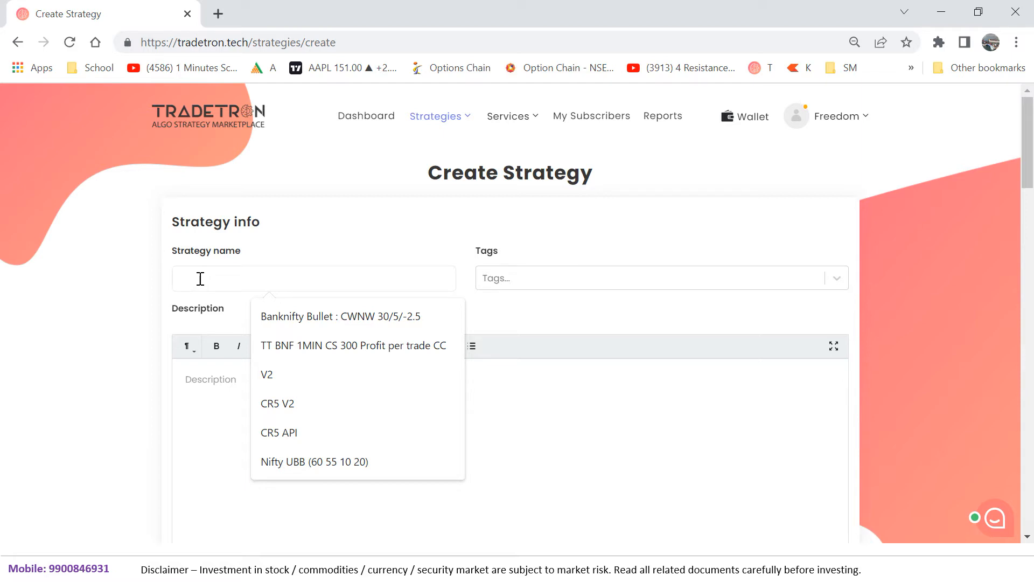
type("9:1")
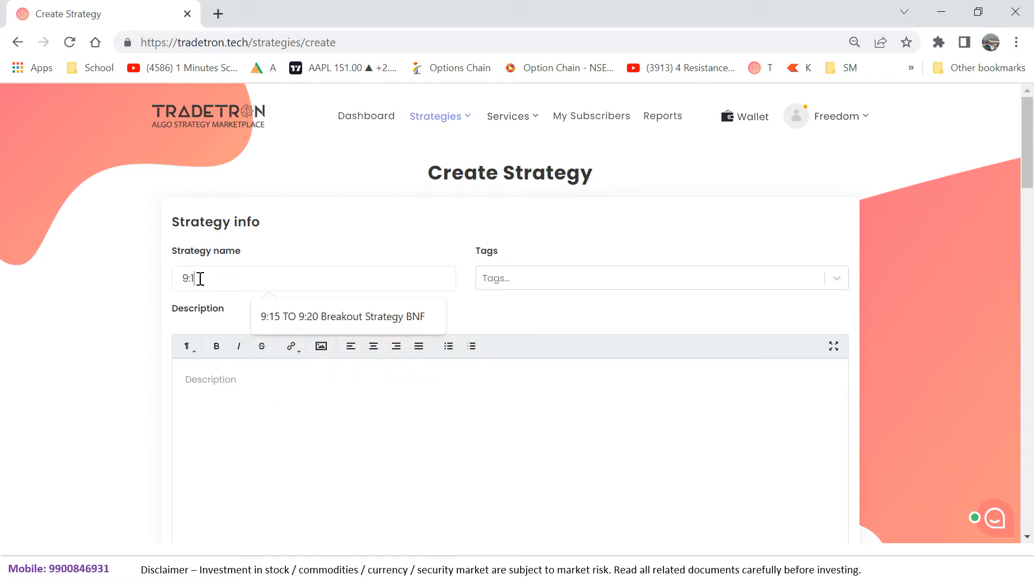
type("5 to 9:45 Breakout")
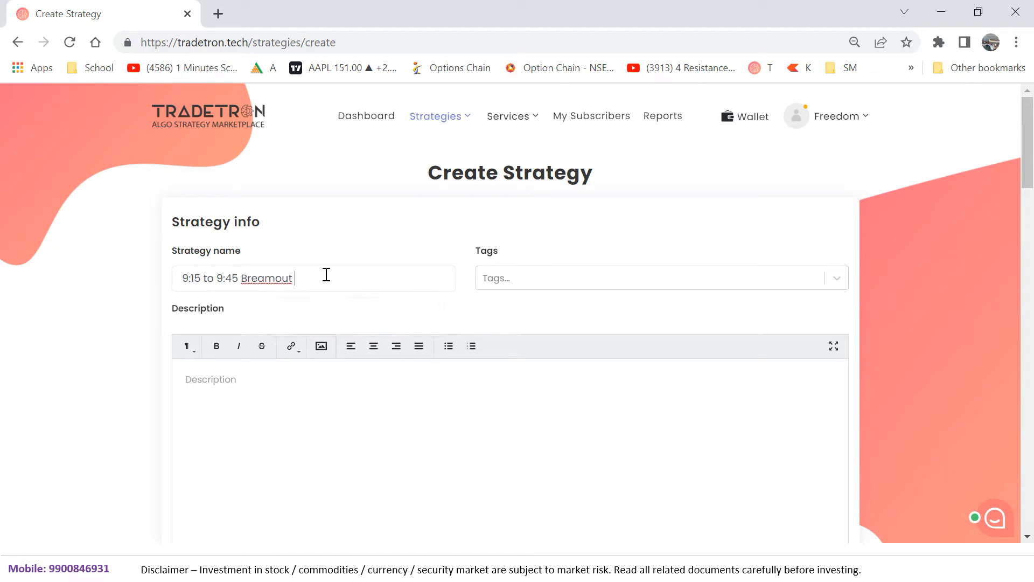
double_click(286, 276)
type("Breakout Strategy")
left_click(502, 292)
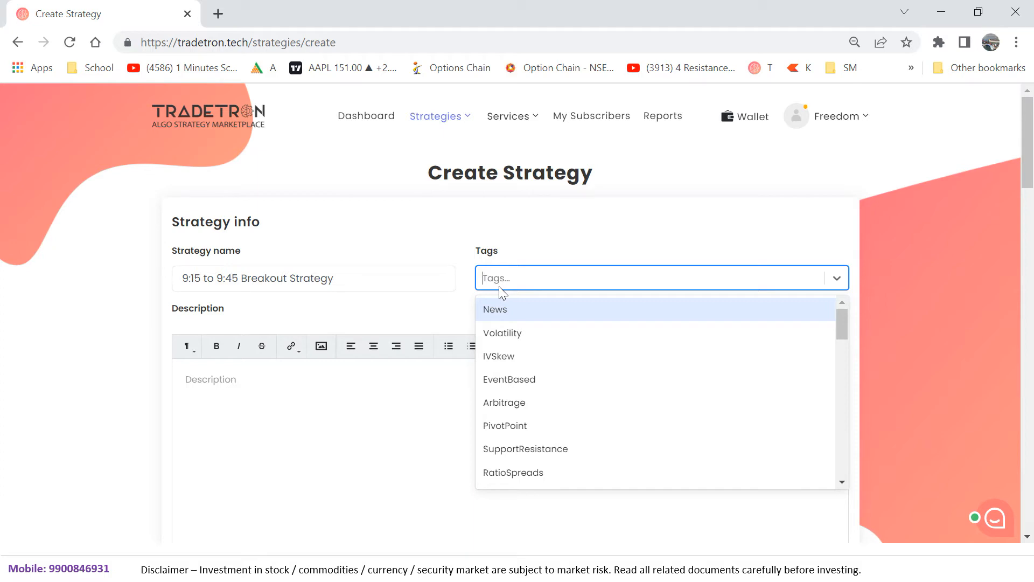
left_click(359, 413)
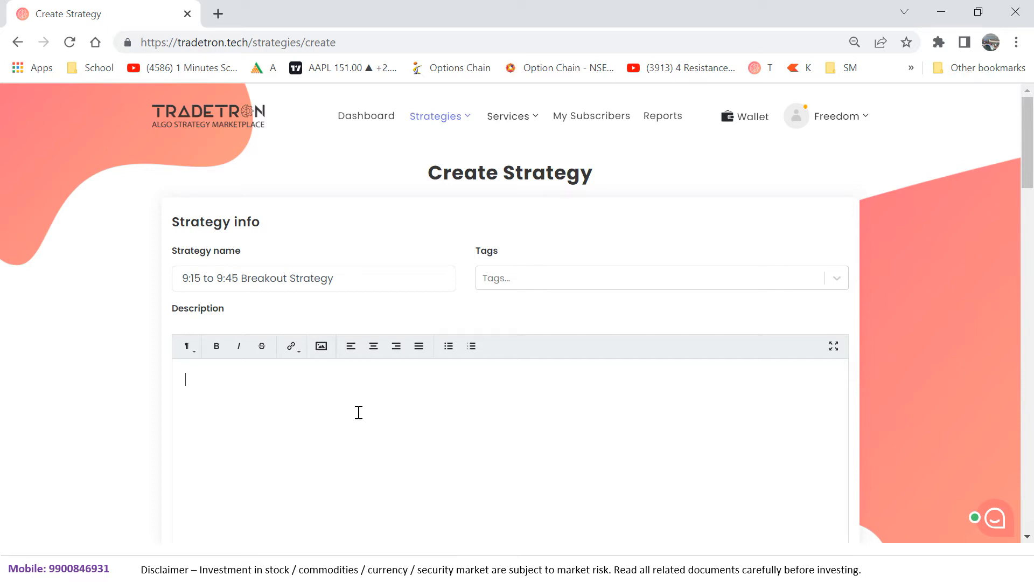
left_click(525, 283)
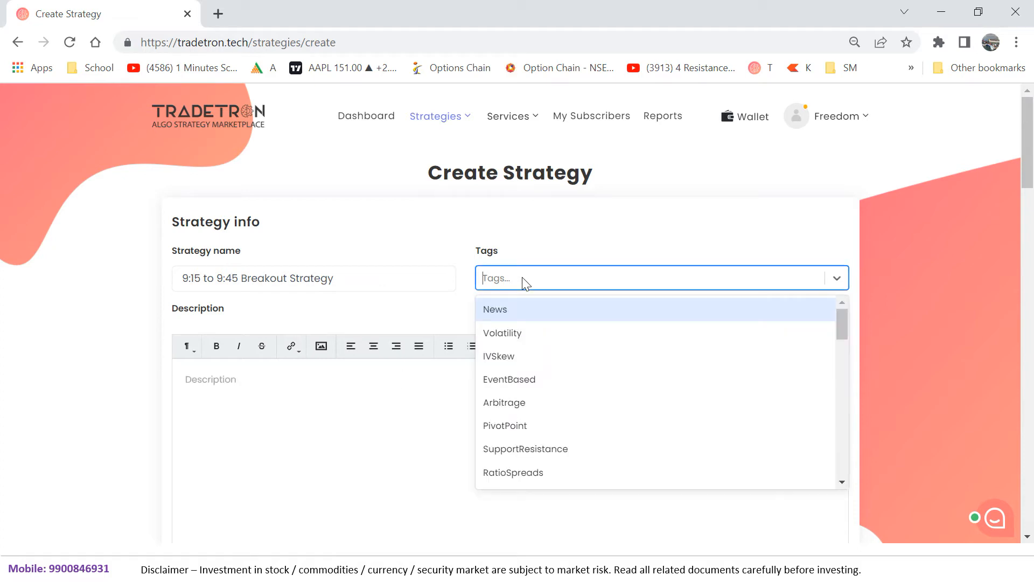
left_click(272, 446)
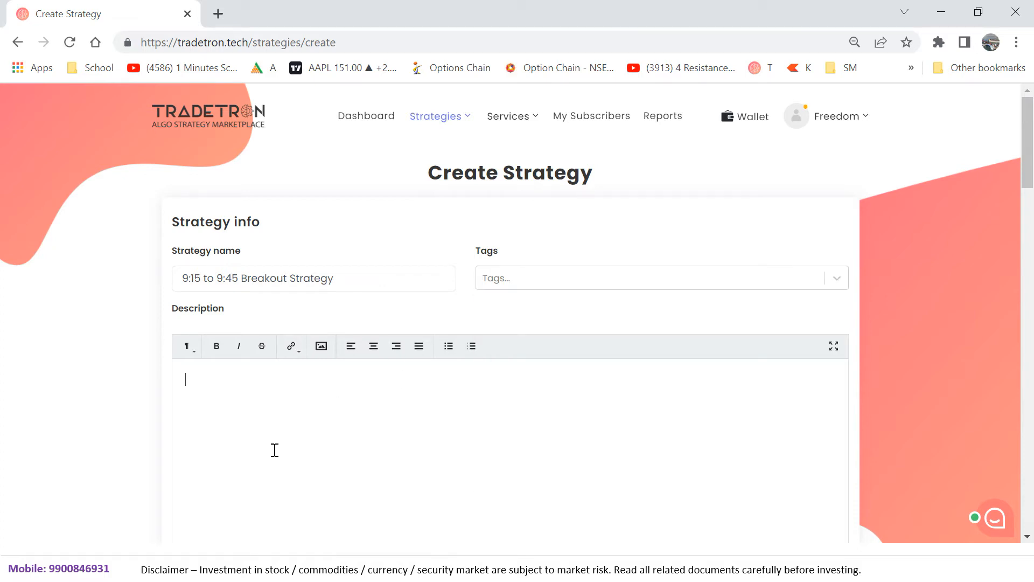
Step: Assign the Breakout tag to the strategy
left_click(496, 284)
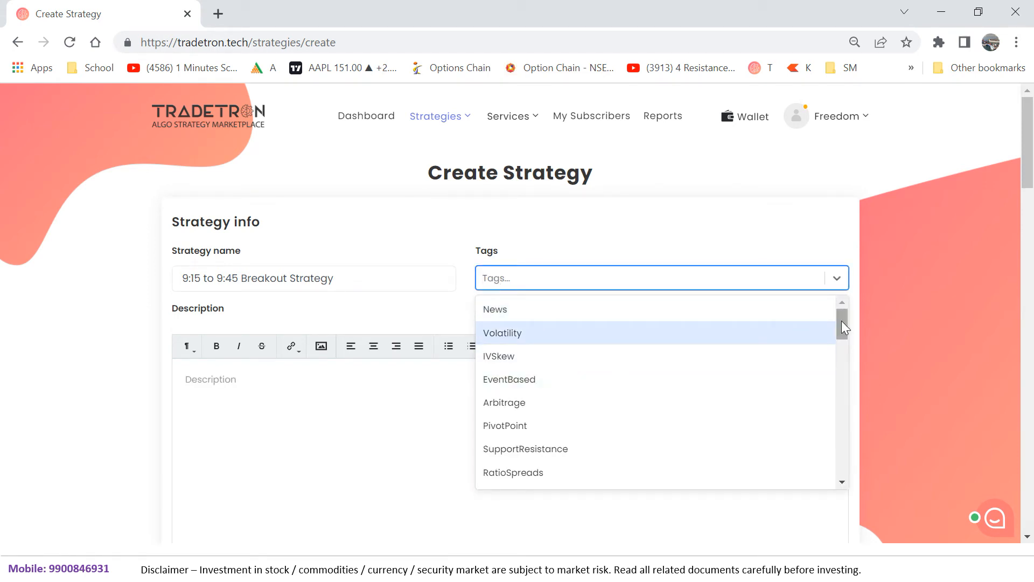
left_click_drag(842, 322, 844, 423)
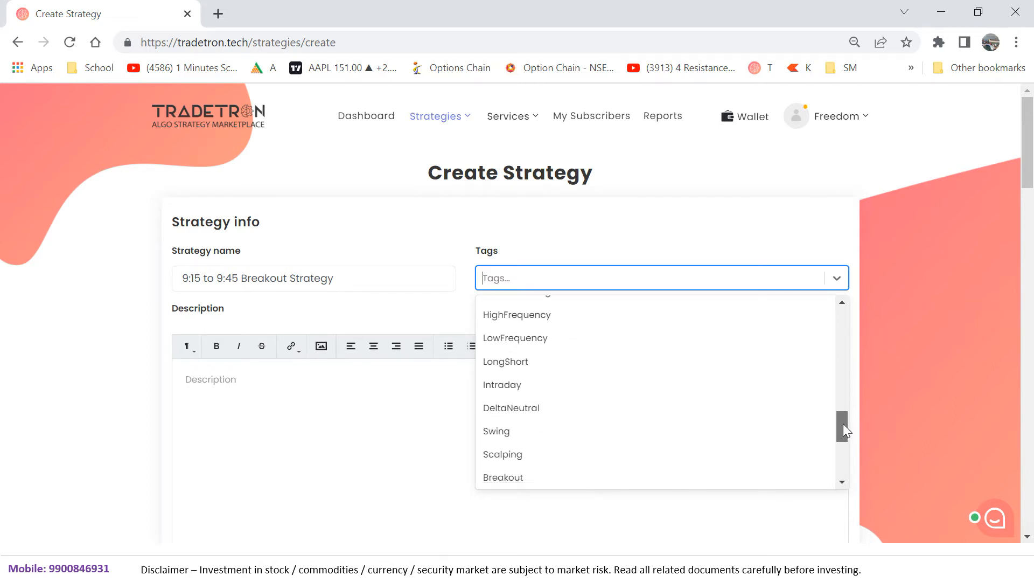
left_click(506, 476)
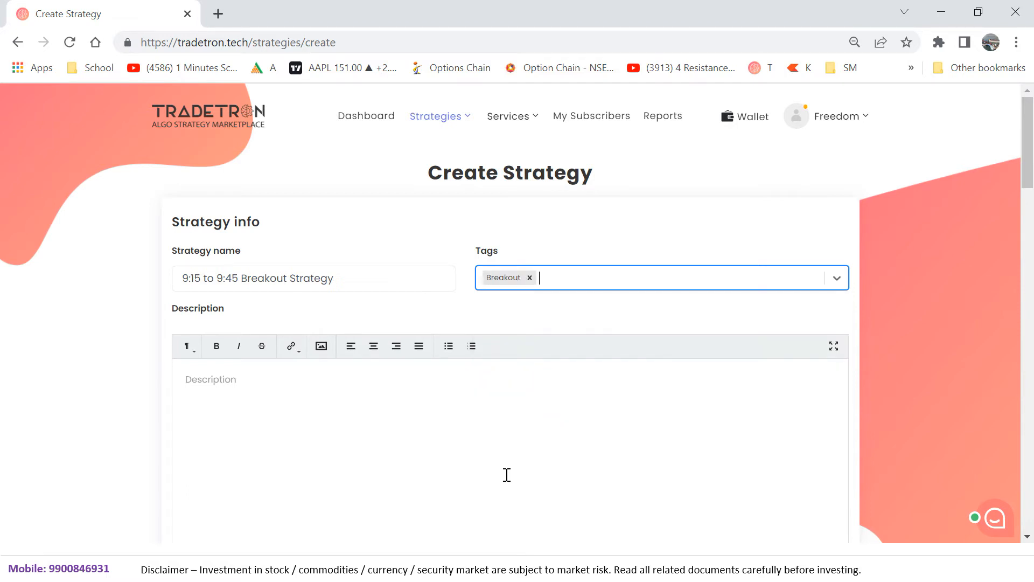
left_click(214, 392)
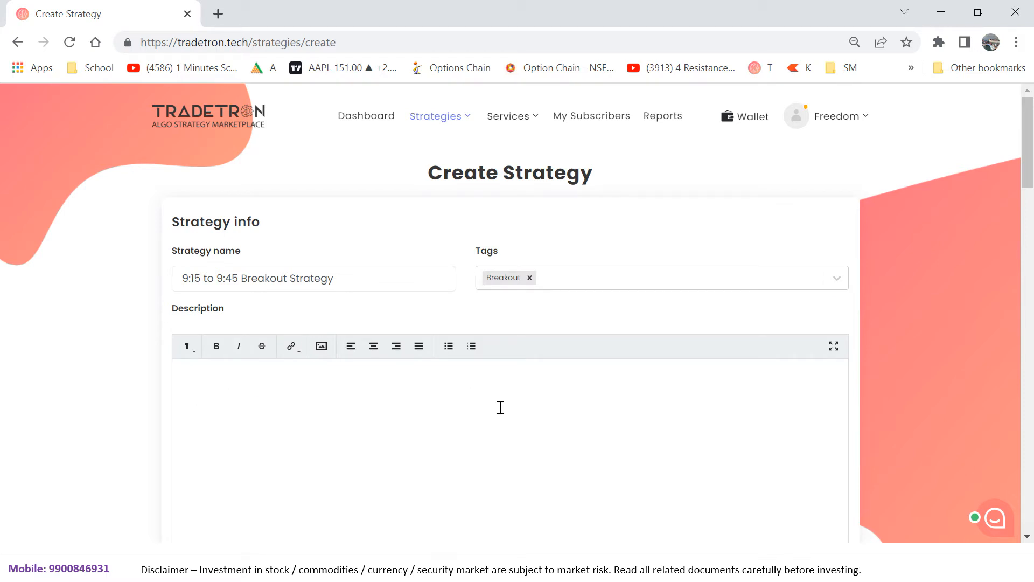
Step: Start an entry condition for Set 1 with the Time keyword, using NSE as the exchange
left_click_drag(1028, 166, 1030, 258)
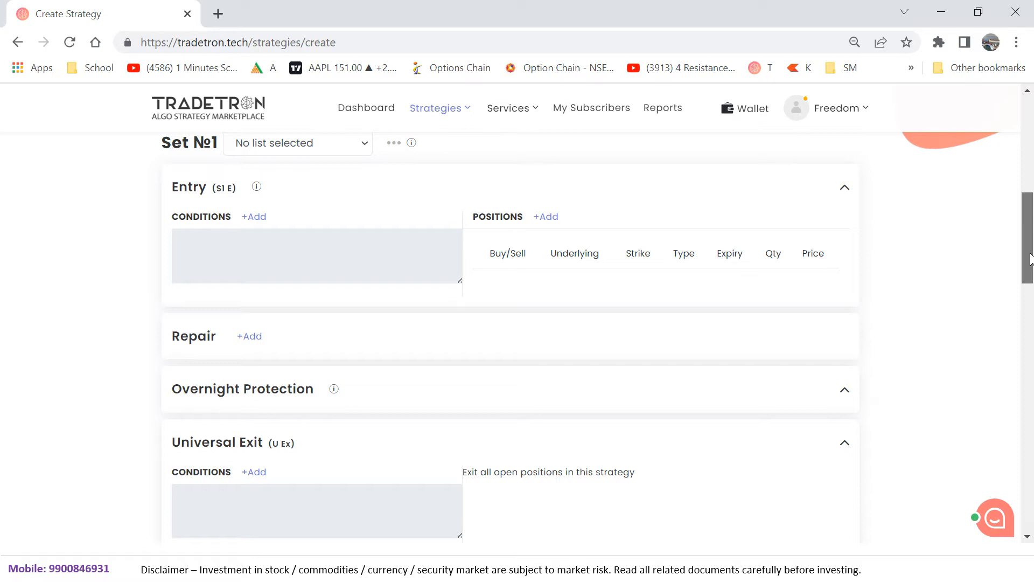
left_click_drag(1030, 259, 1030, 257)
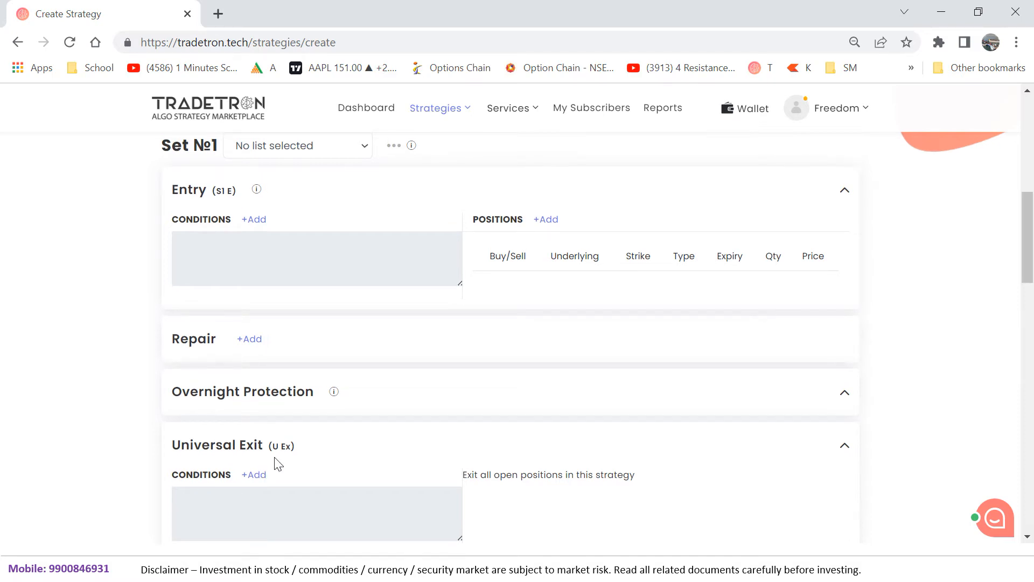
left_click(245, 282)
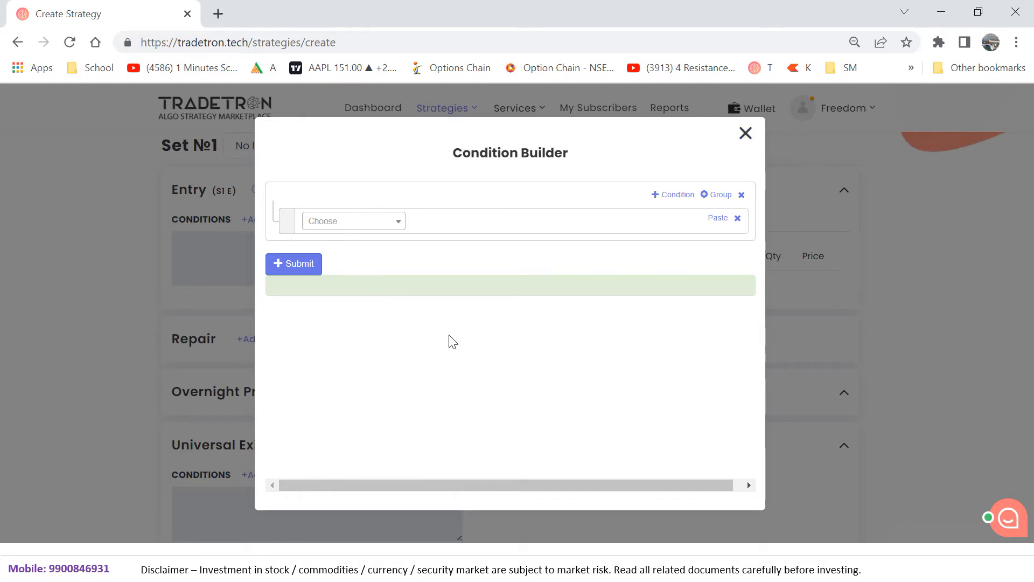
left_click(343, 233)
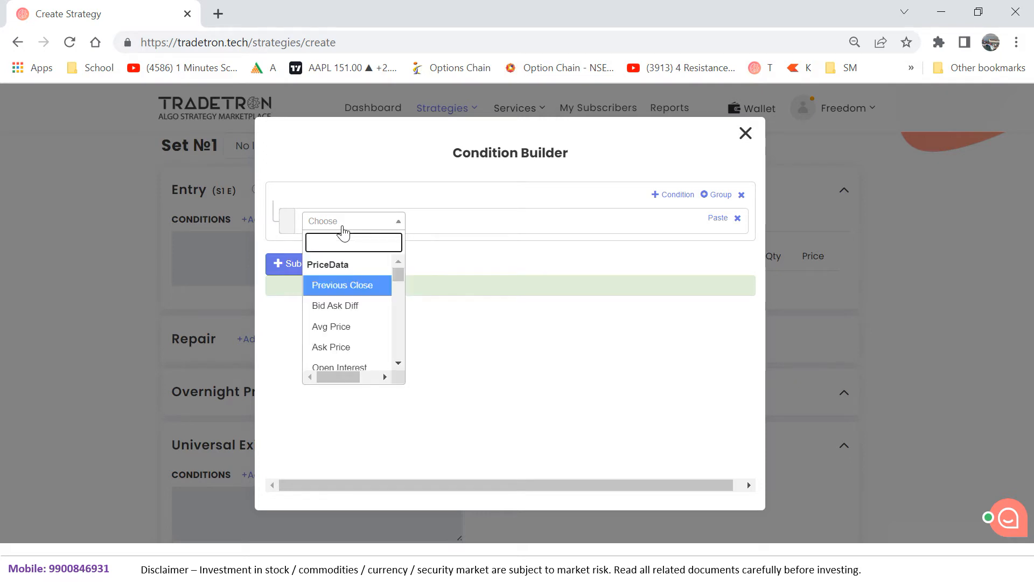
left_click(343, 226)
left_click(343, 226)
type("time")
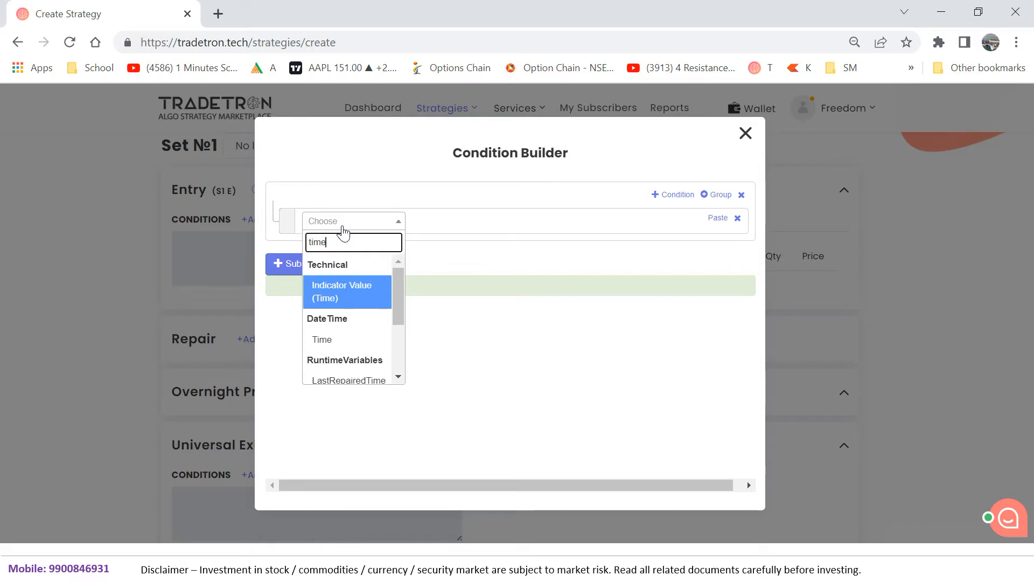
left_click(332, 342)
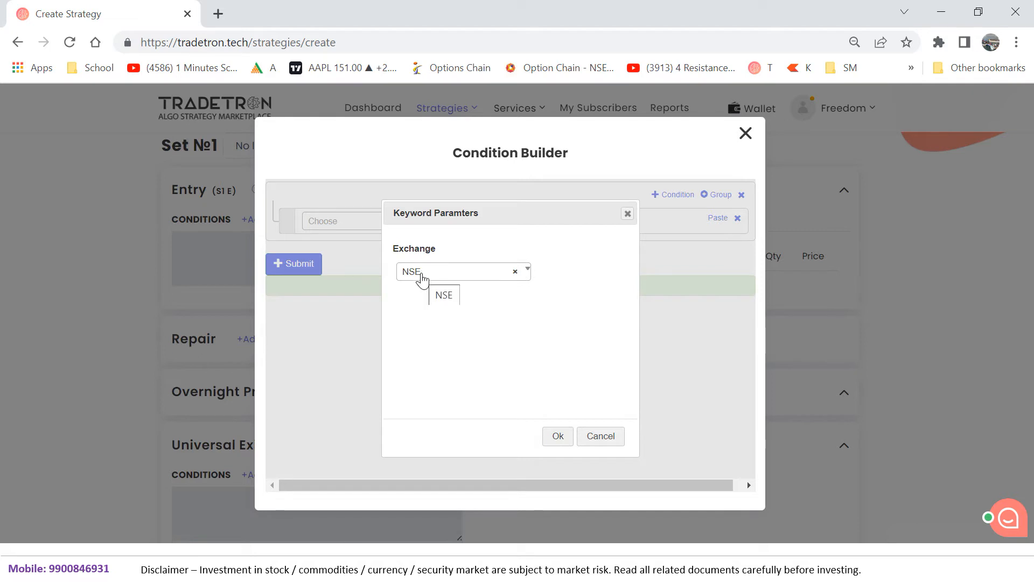
left_click(558, 439)
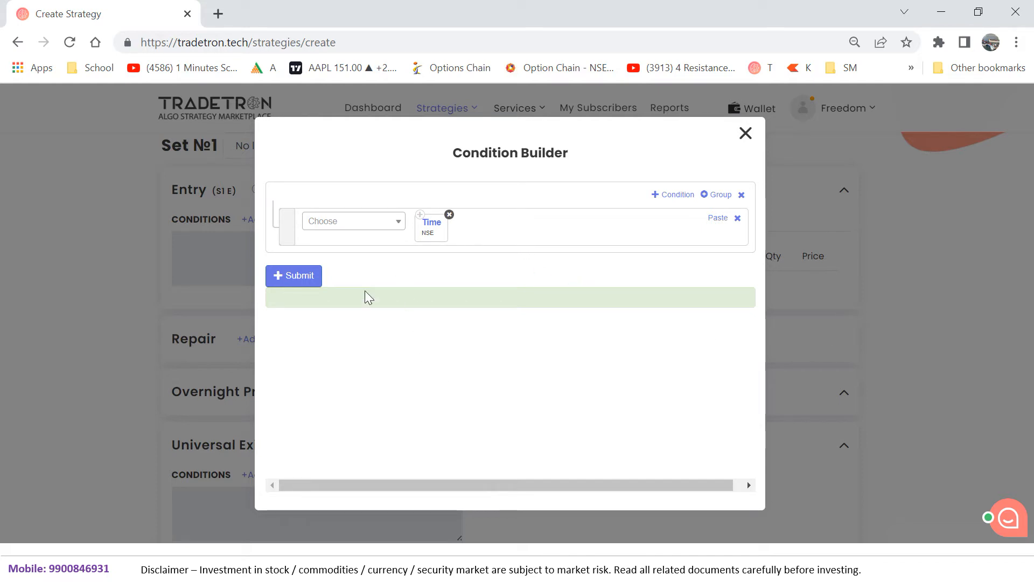
Step: Append the greater-than (>) comparison operator after the Time keyword in the entry condition
left_click(339, 224)
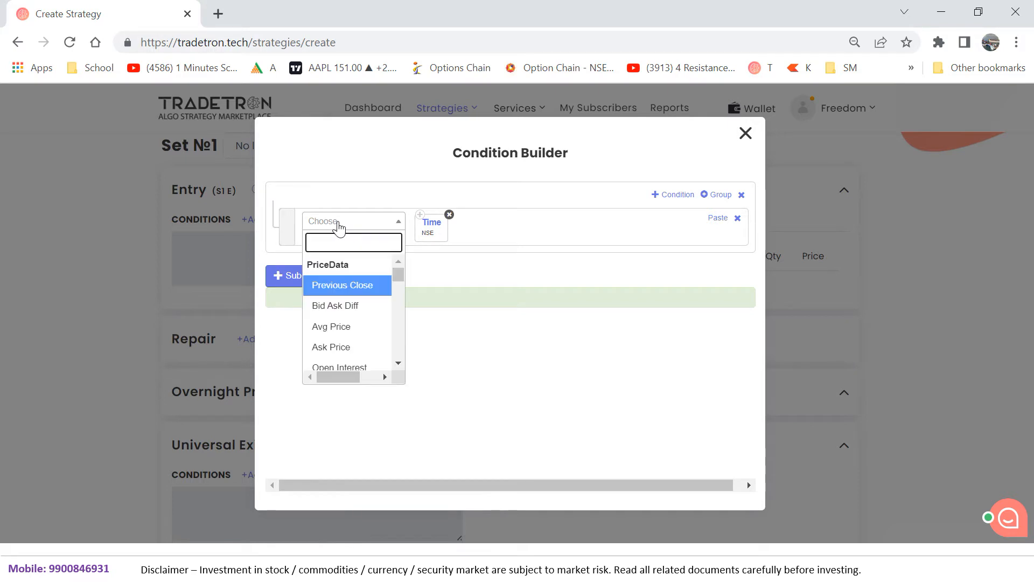
type(">")
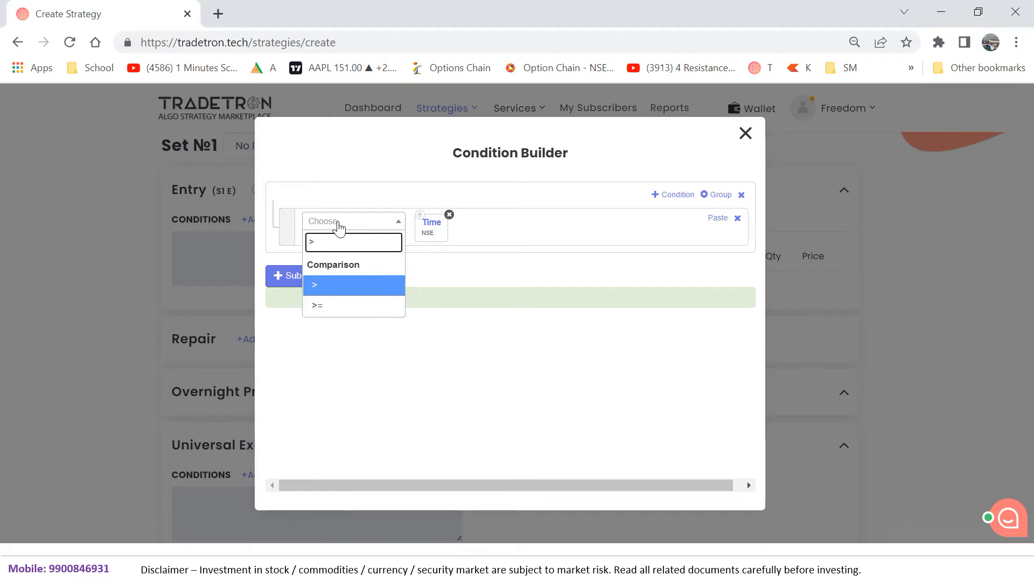
left_click(318, 286)
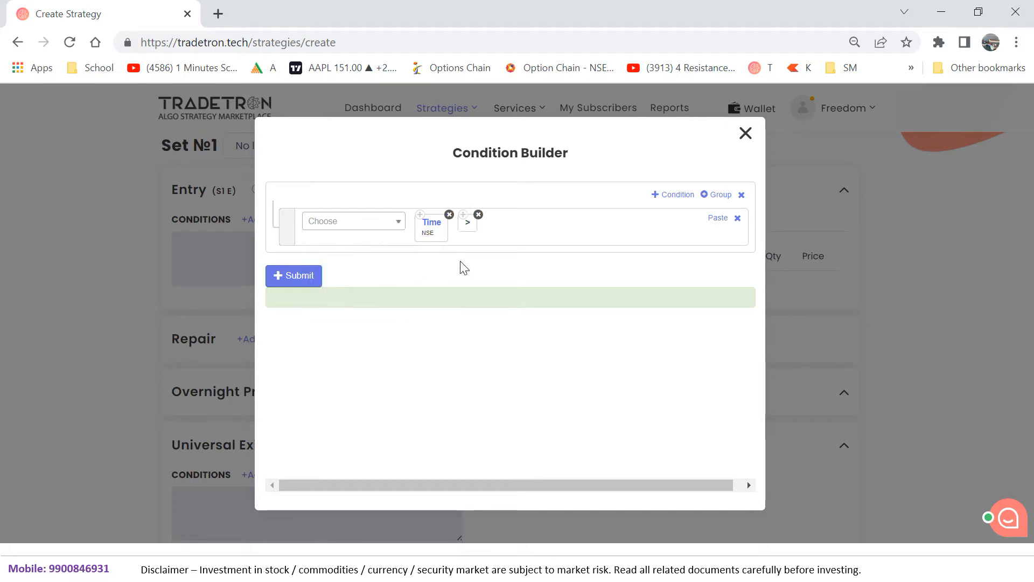
left_click(347, 221)
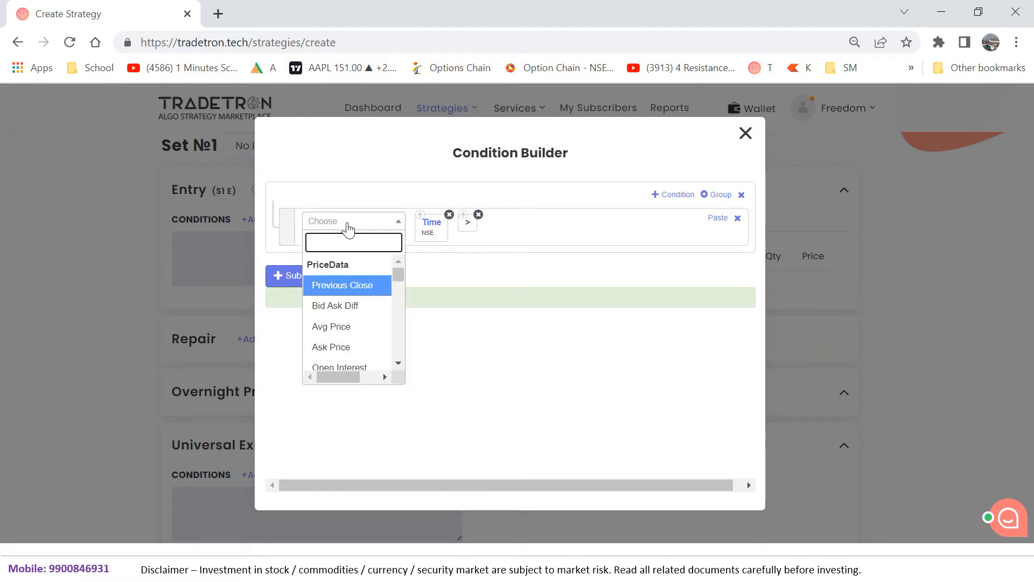
type("numbe")
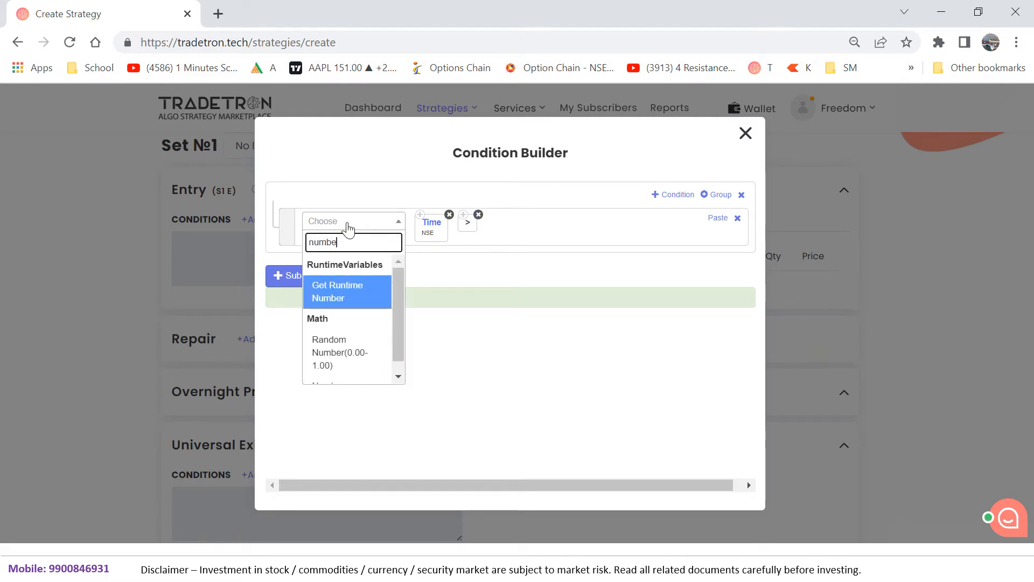
type("r")
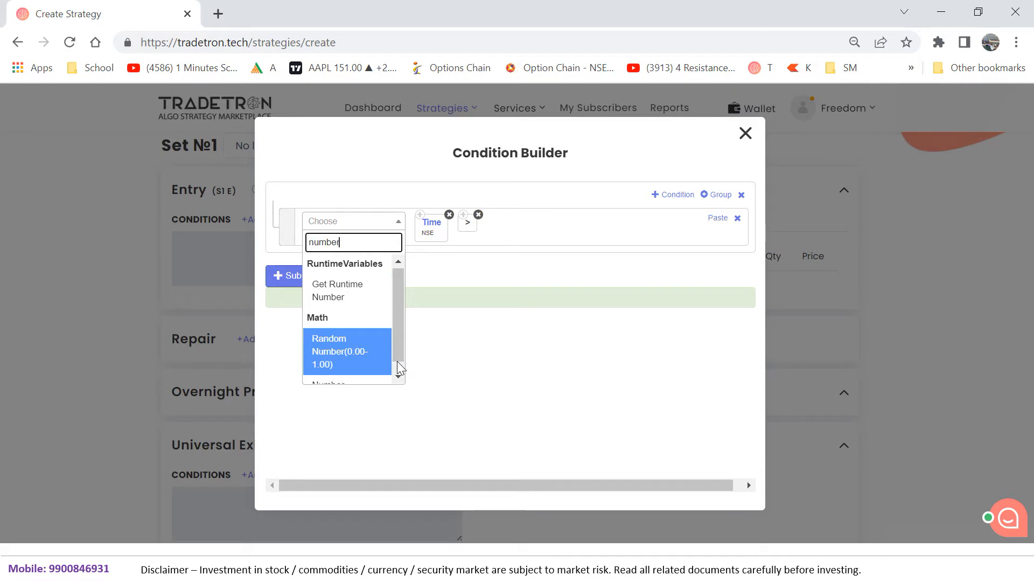
scroll(397, 361, "down", 1)
left_click(330, 371)
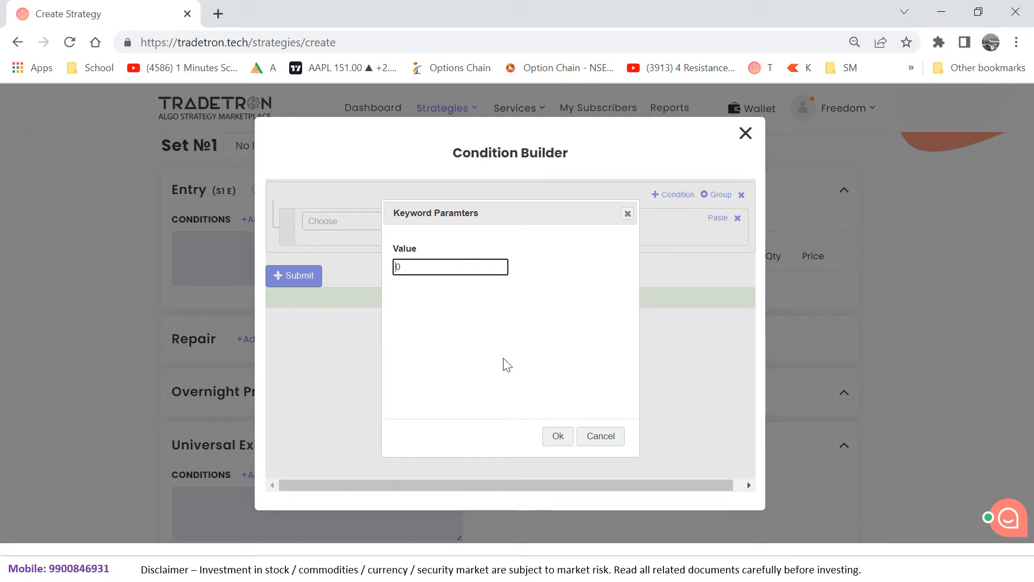
left_click(599, 437)
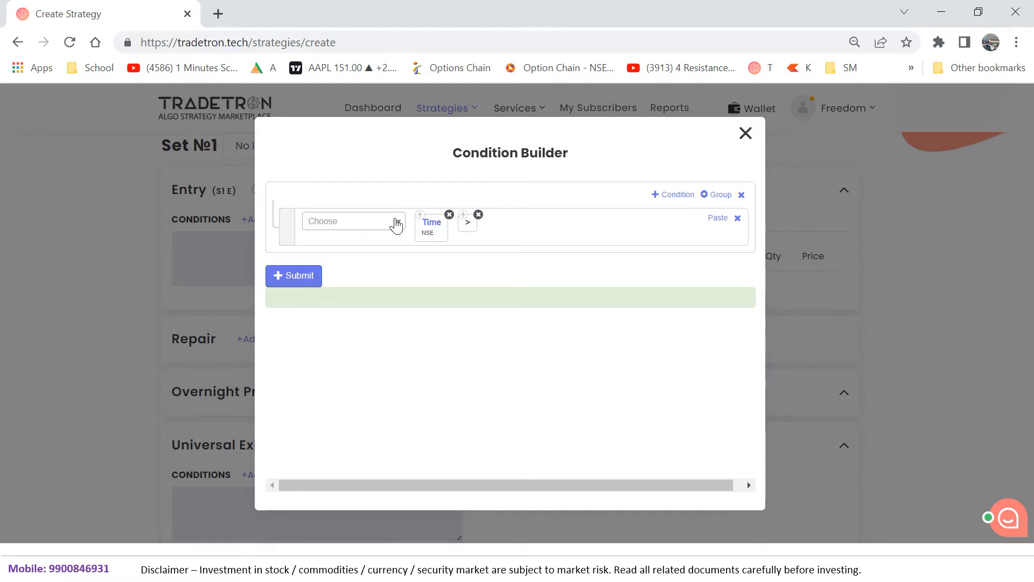
Step: Complete the first entry condition by adding the Number keyword with the value 0945 after the greater-than operator
left_click(369, 225)
type("number")
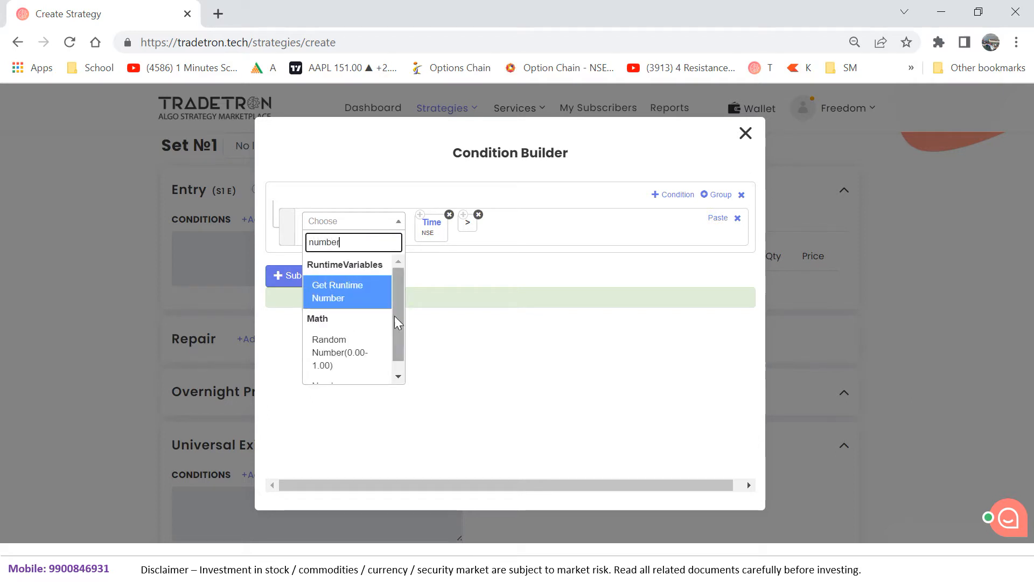
left_click_drag(393, 315, 398, 358)
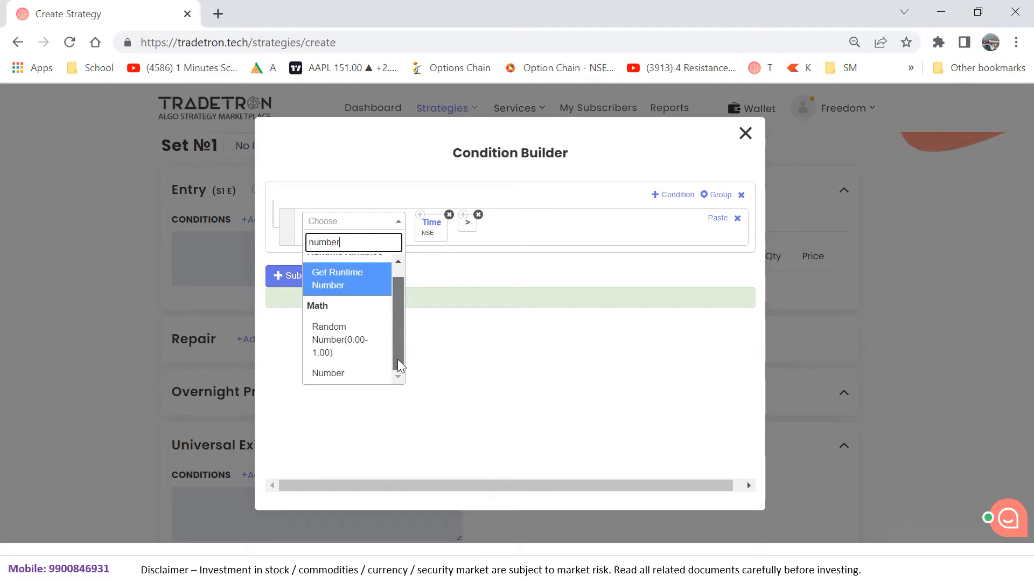
left_click(313, 375)
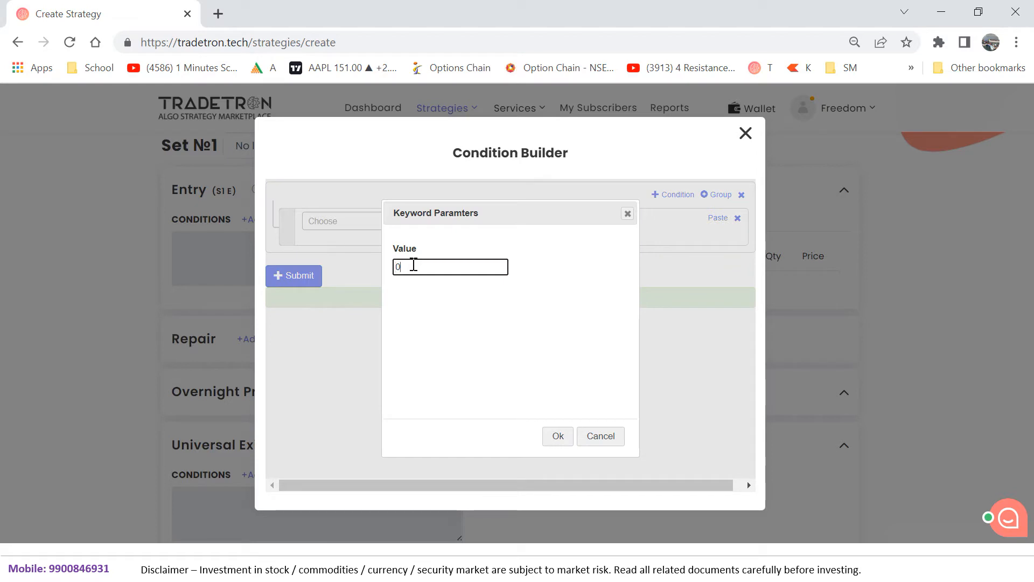
double_click(413, 265)
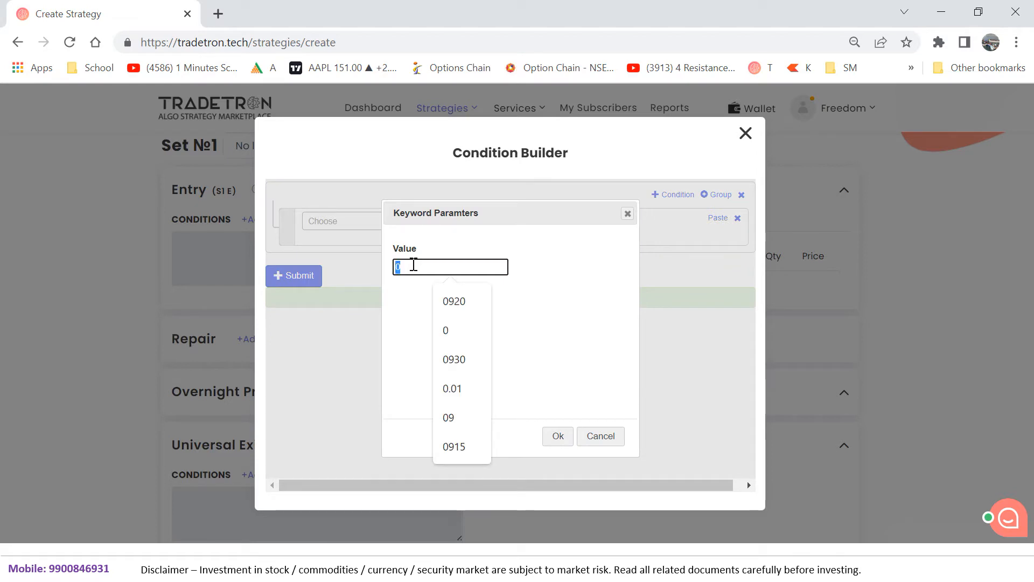
type("09")
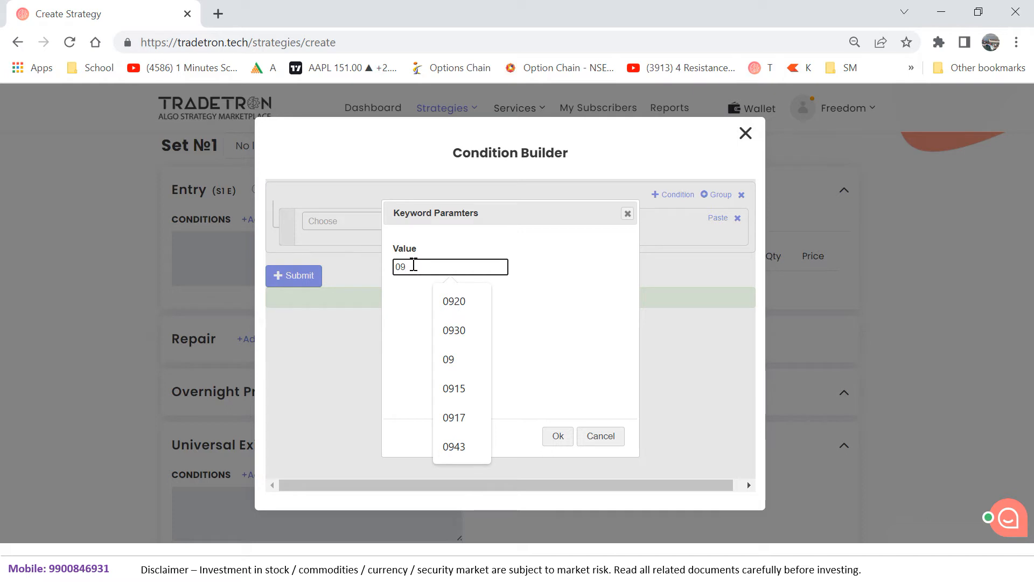
type("45")
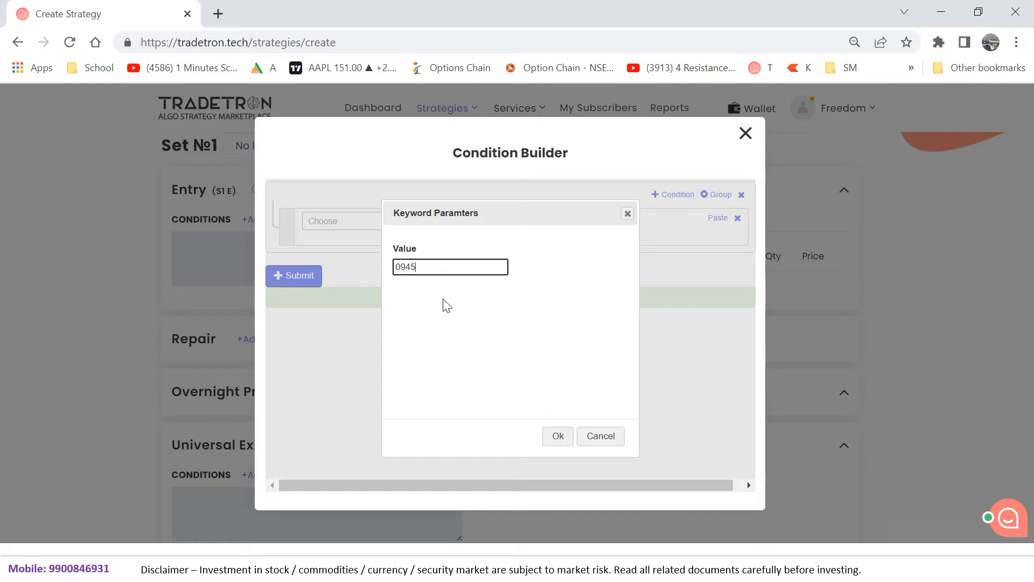
left_click(549, 441)
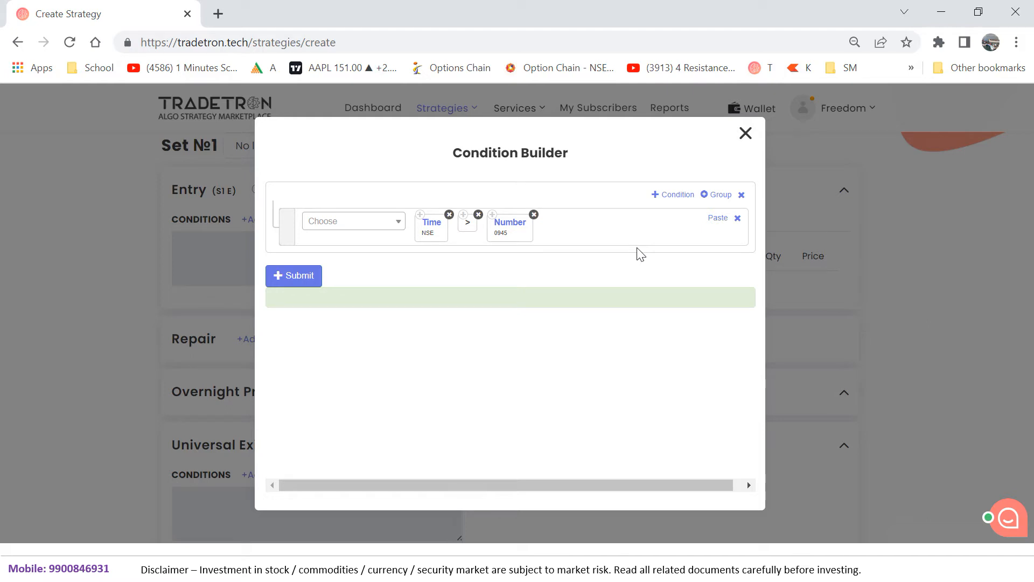
Step: Add a second entry condition that starts with the Time keyword, using NSE as the exchange
left_click(677, 195)
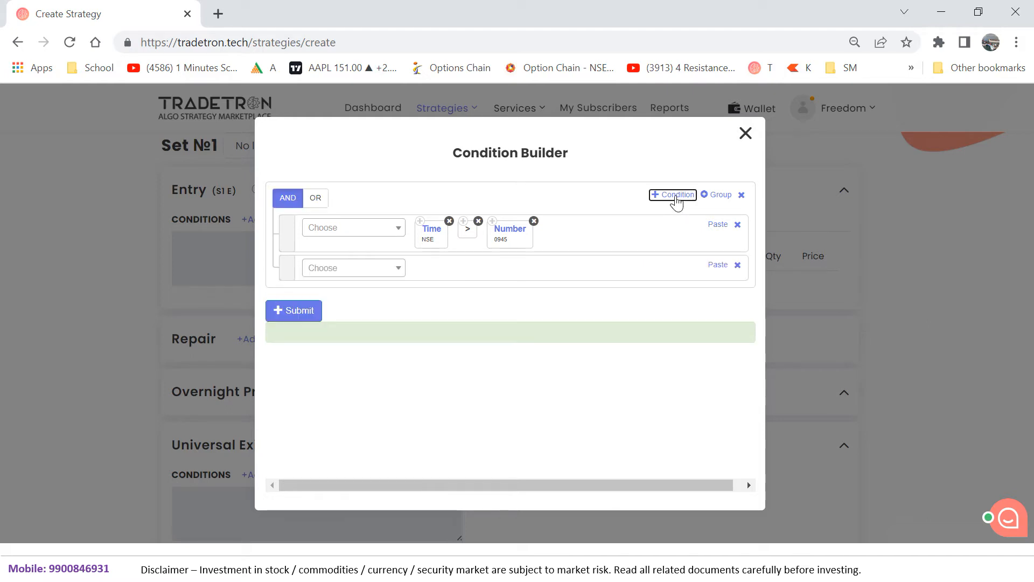
left_click(352, 268)
type("time")
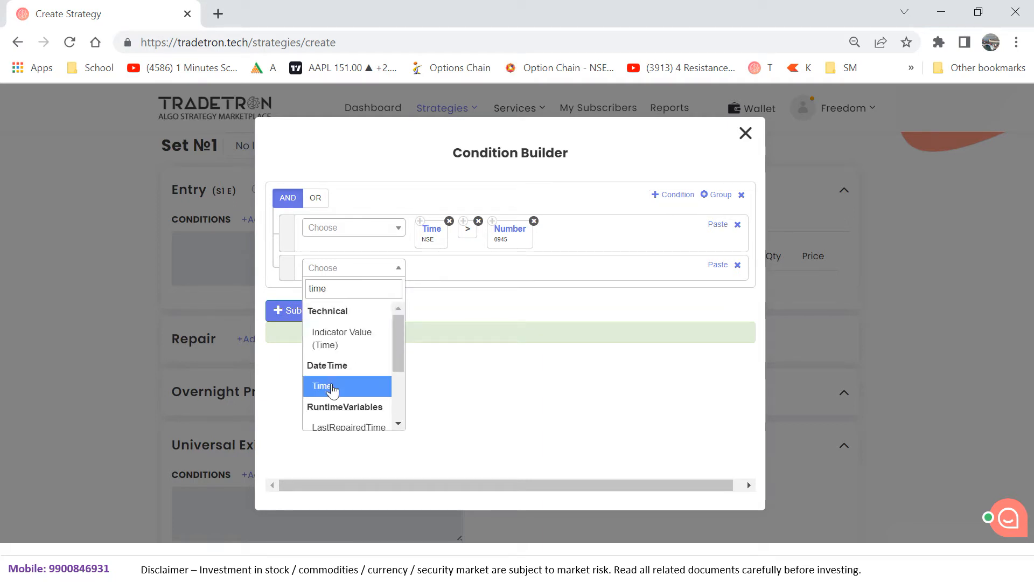
left_click(330, 385)
left_click(435, 237)
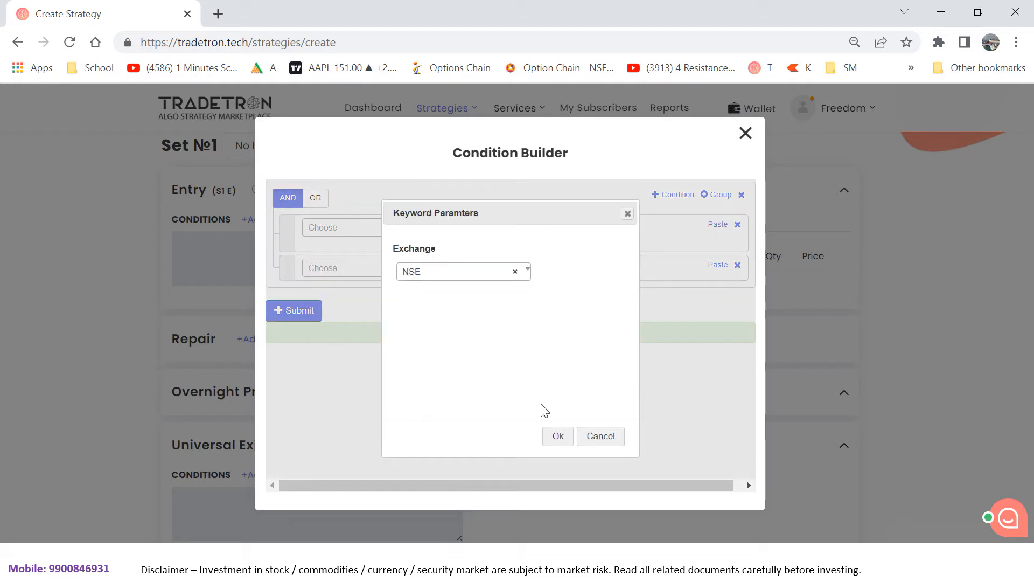
left_click(560, 437)
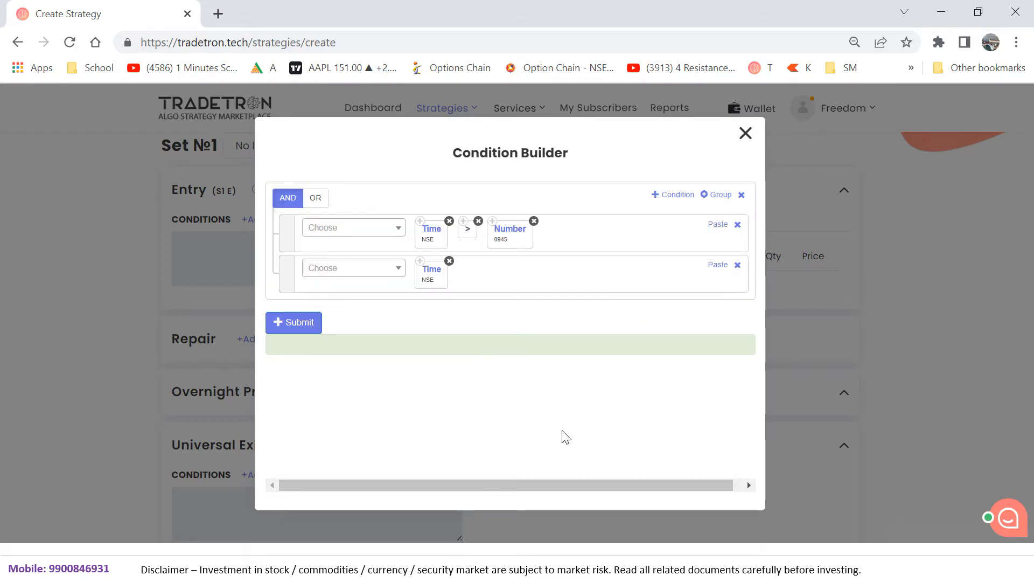
Step: Append the less-than (<) comparison operator after the Time keyword in the second condition
left_click(341, 277)
type("<")
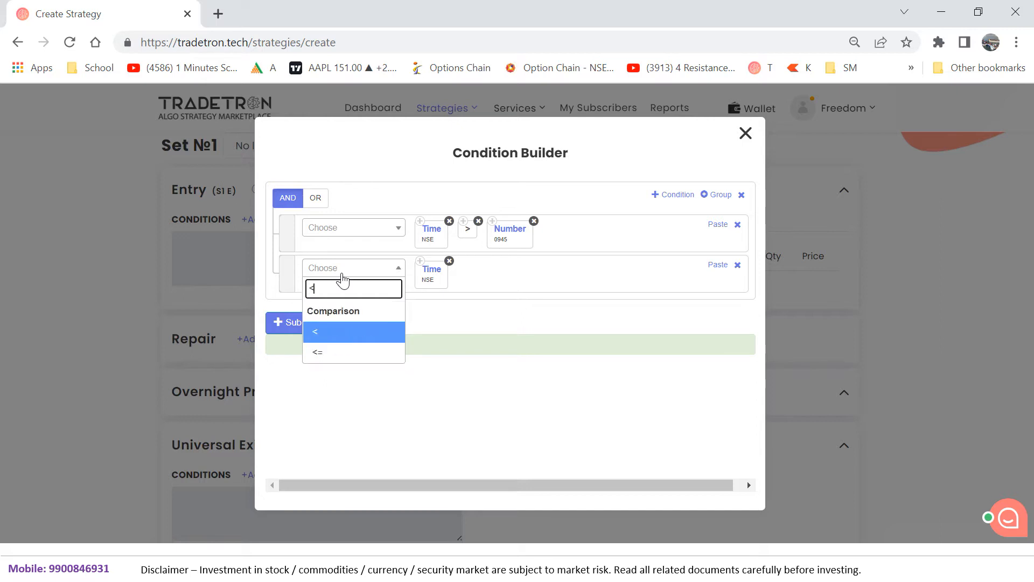
left_click(334, 331)
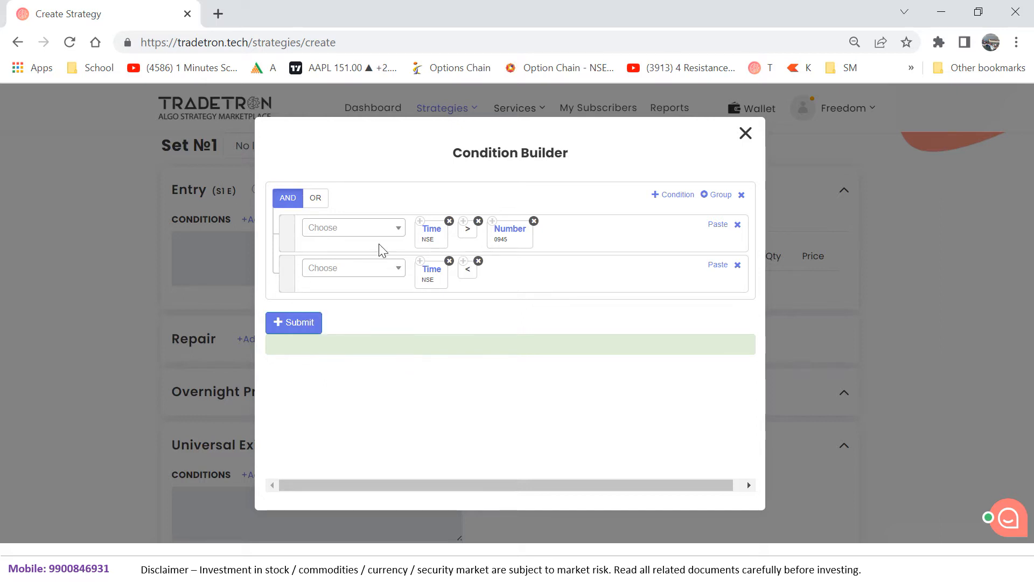
Step: Complete the second condition by adding the Number keyword with the value 1500
left_click(350, 271)
type("number")
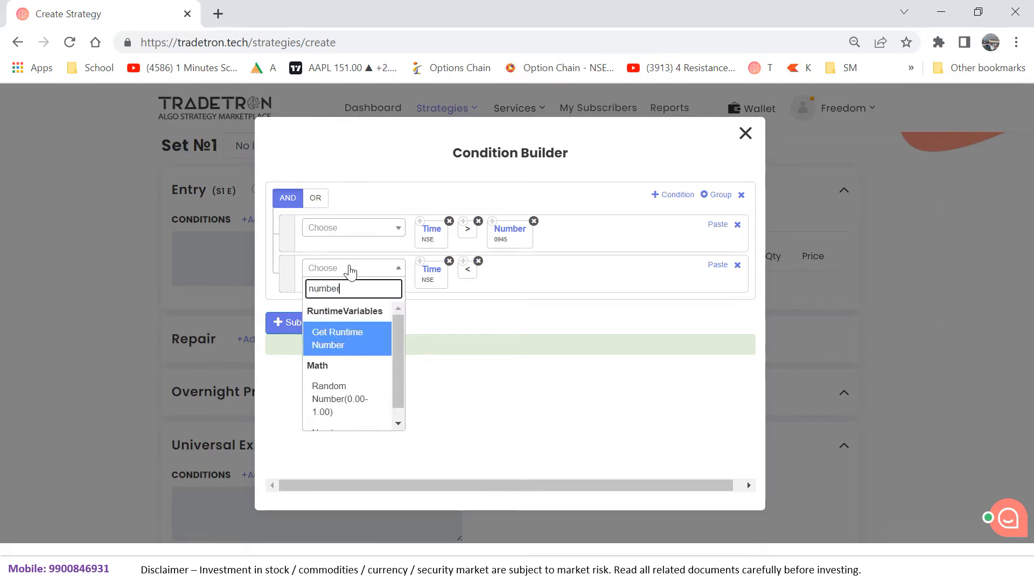
scroll(399, 411, "down", 1)
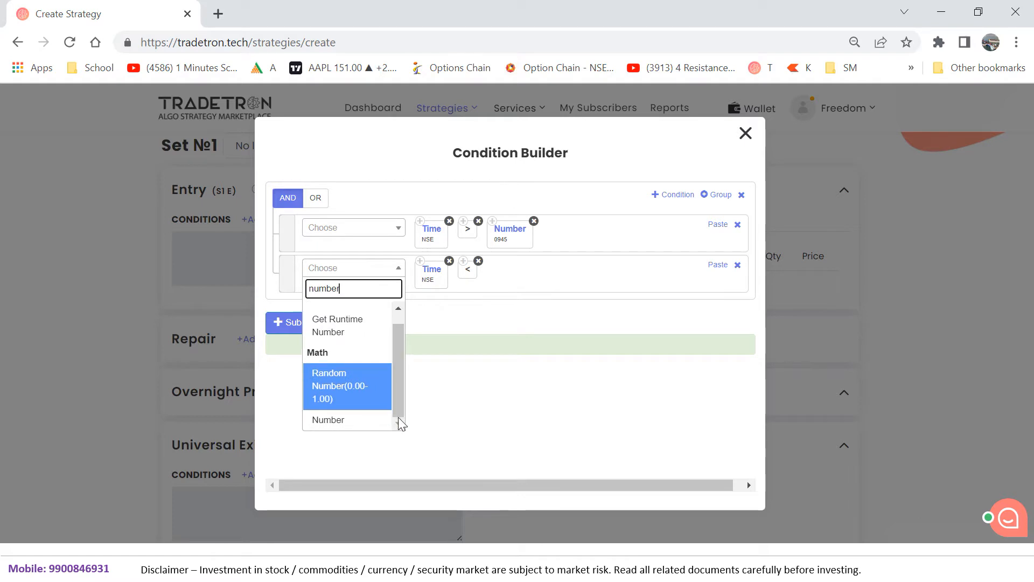
left_click(329, 420)
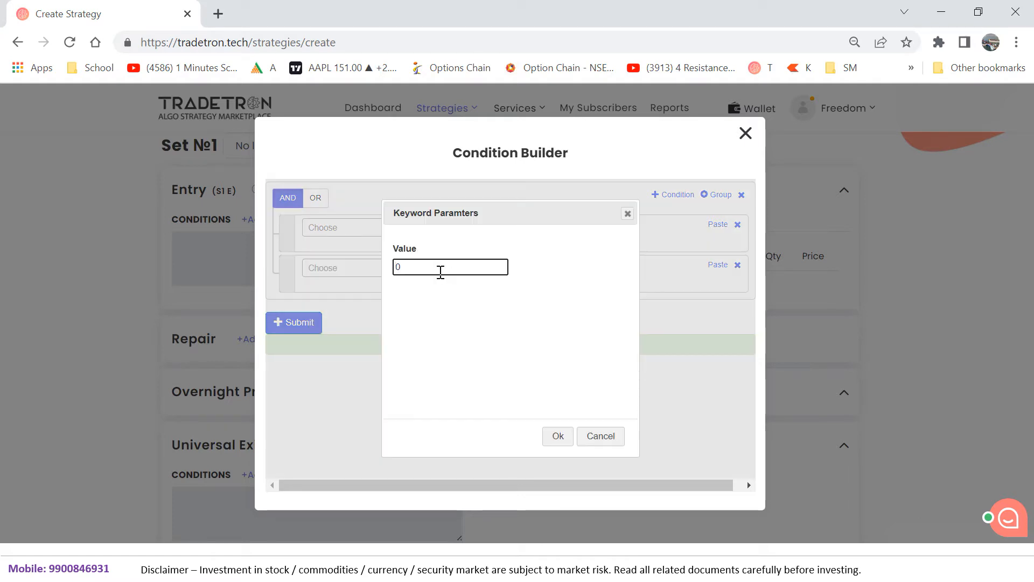
left_click(437, 269)
type("1500")
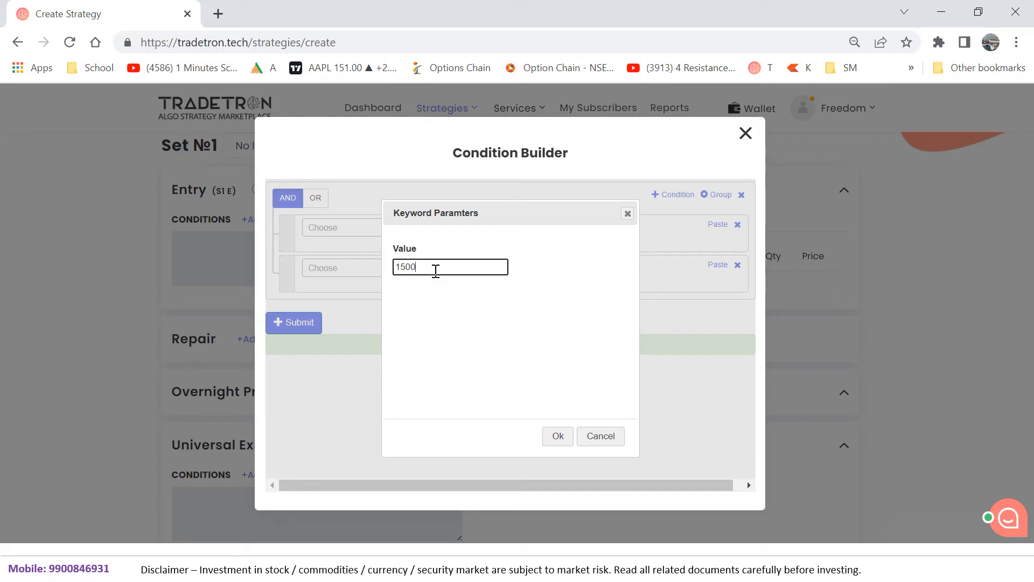
left_click(557, 435)
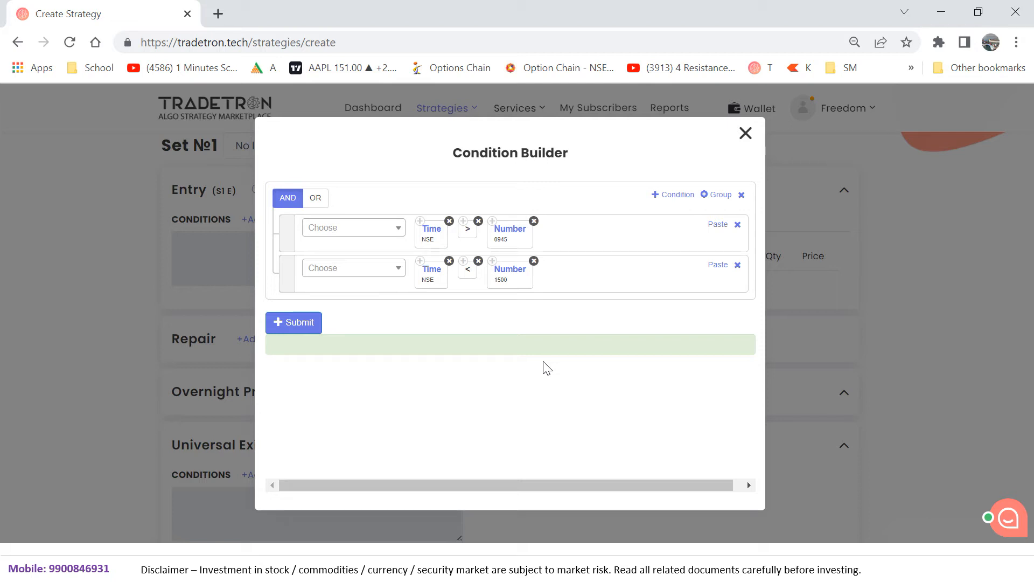
Step: Add a third entry condition that starts with the LTP keyword
left_click(672, 195)
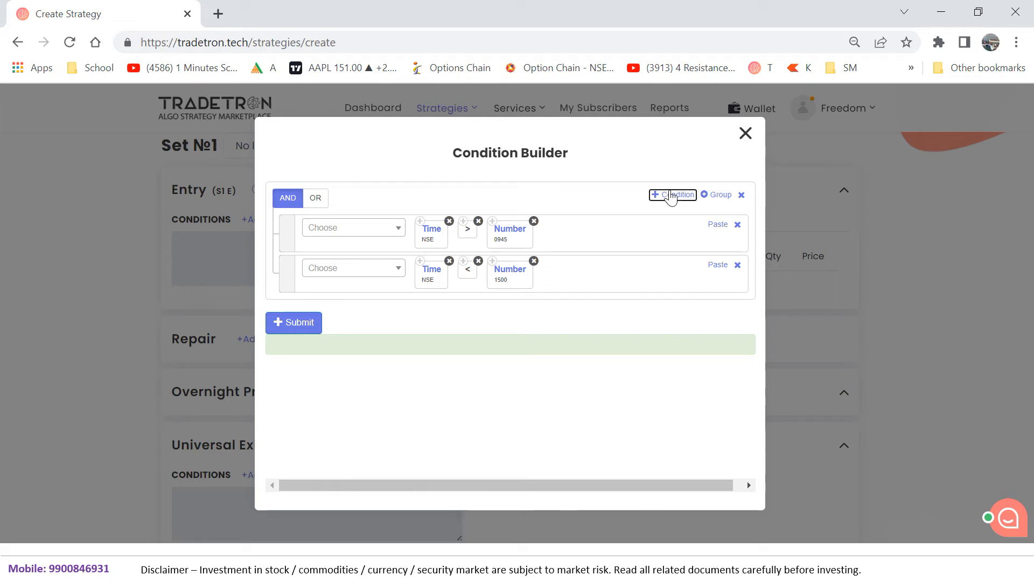
left_click(342, 317)
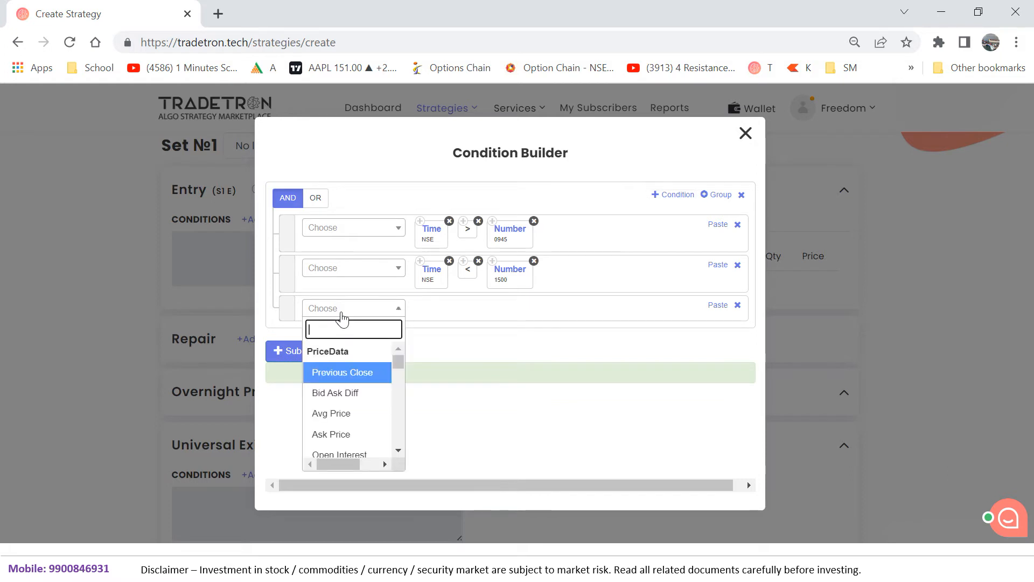
type("ltp")
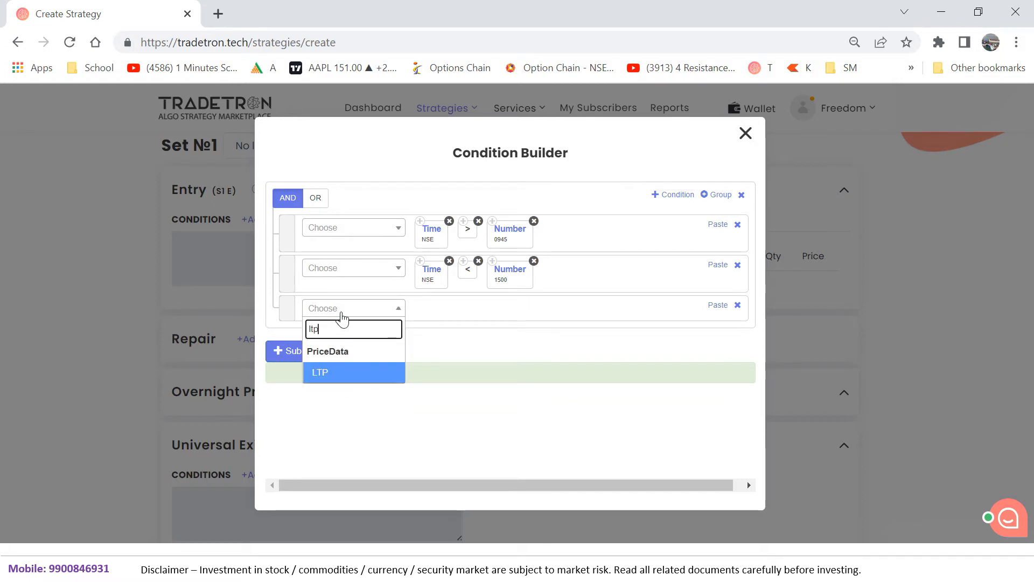
left_click(318, 370)
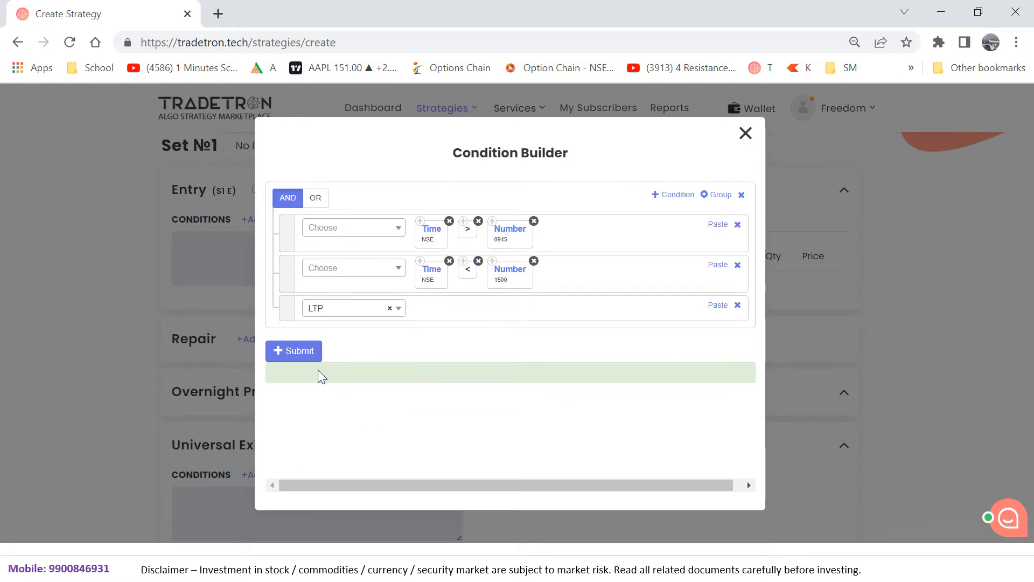
left_click(555, 440)
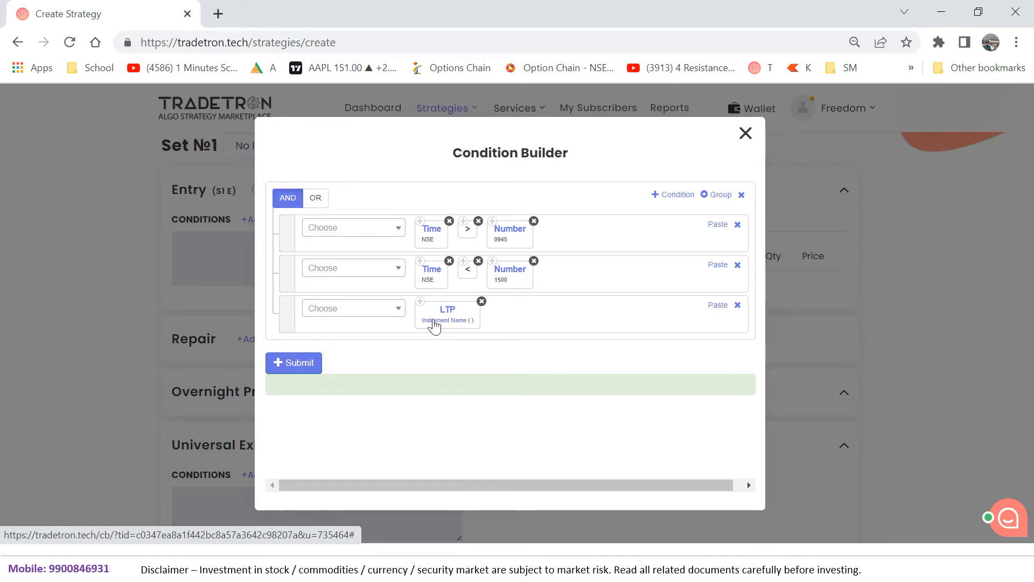
Step: Set the LTP keyword's instrument to the NFO exchange with NFO - NIFTY BANK as the underlying
left_click(435, 323)
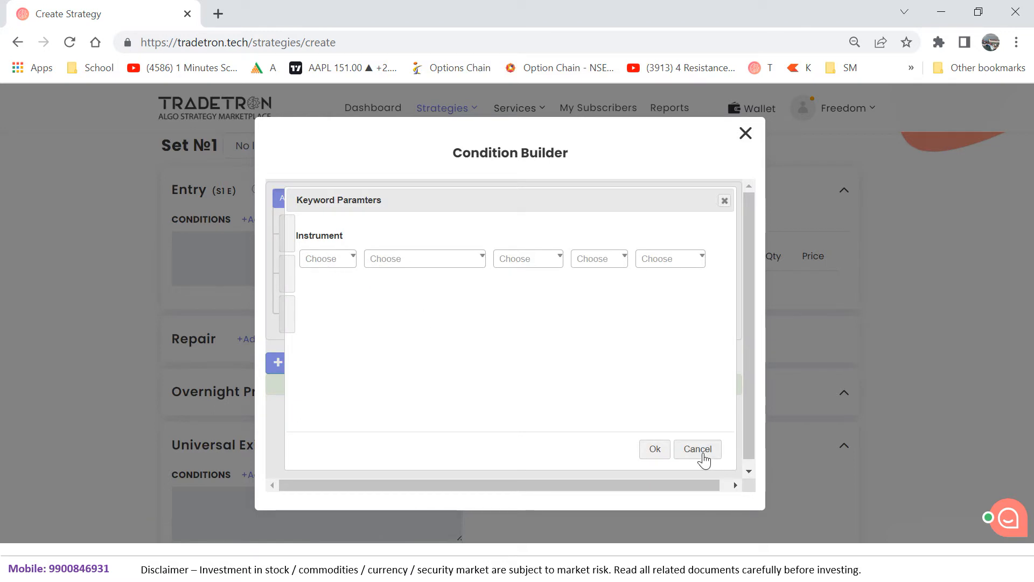
left_click(323, 259)
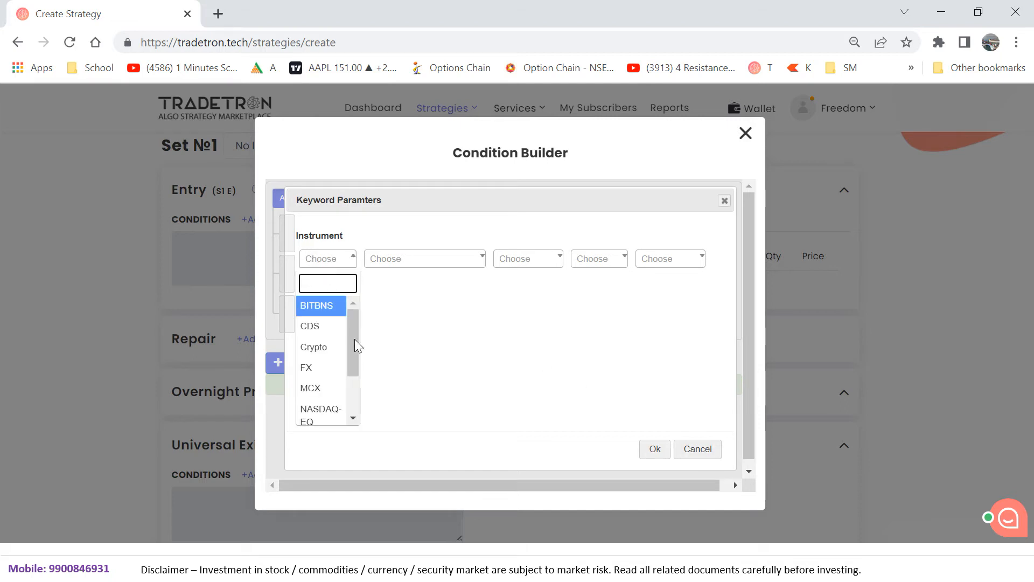
left_click_drag(350, 343, 348, 393)
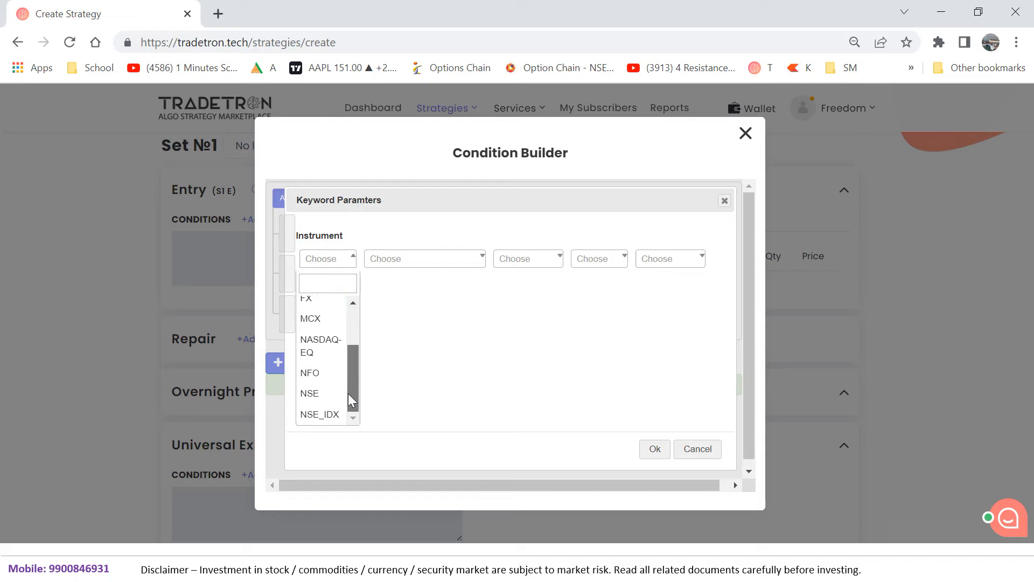
left_click(313, 376)
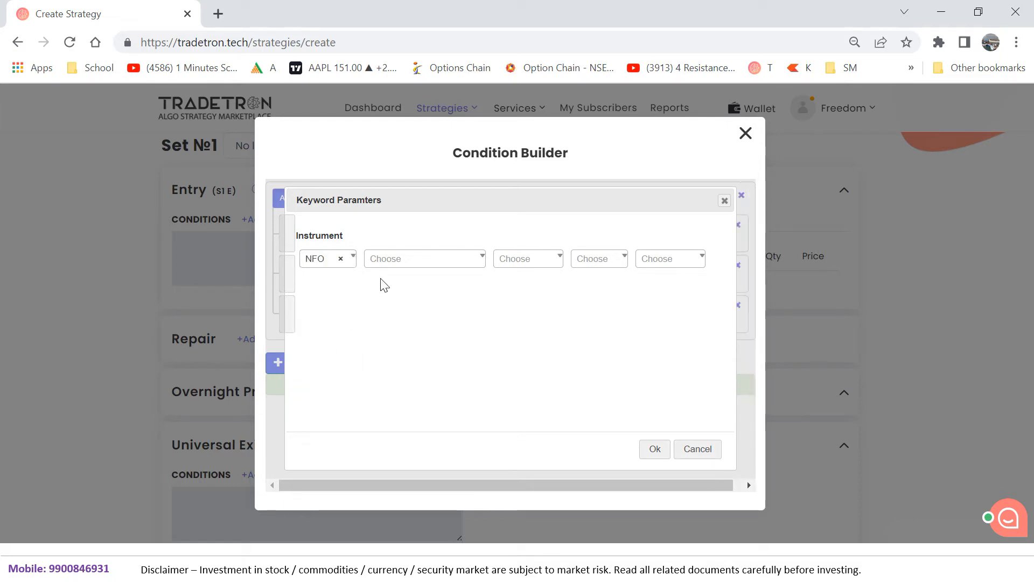
left_click(414, 265)
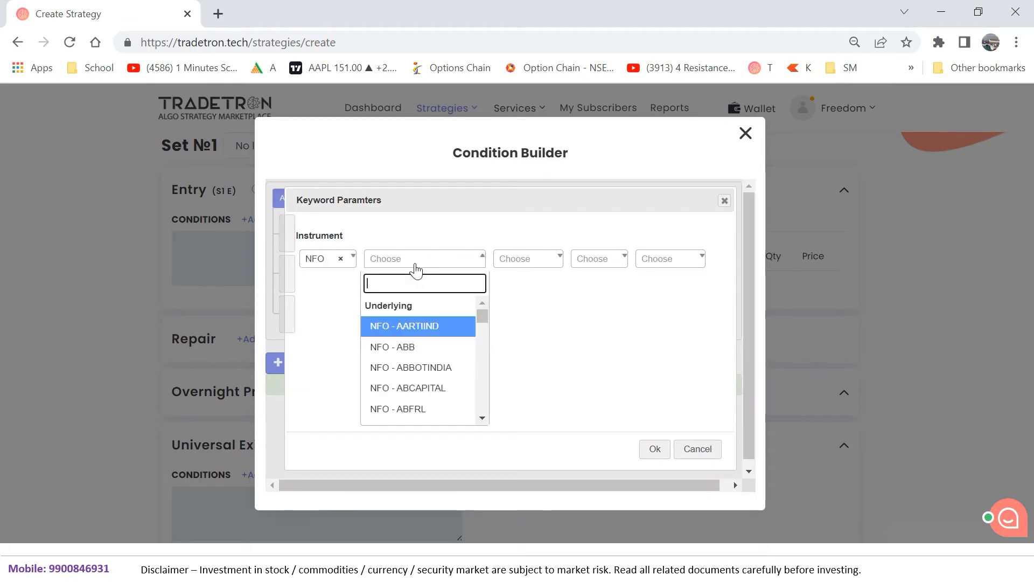
type("nifty bank")
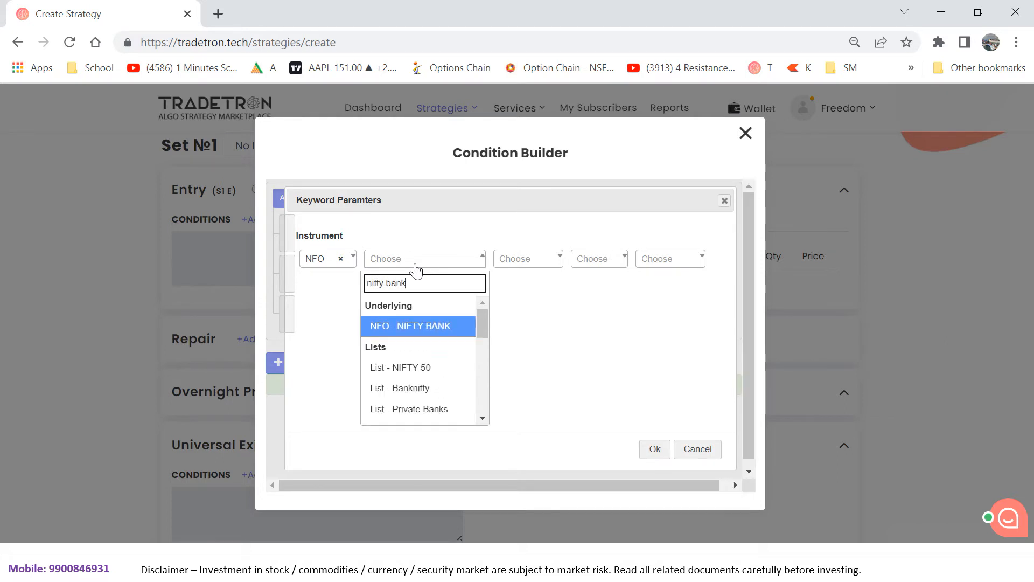
key("Return")
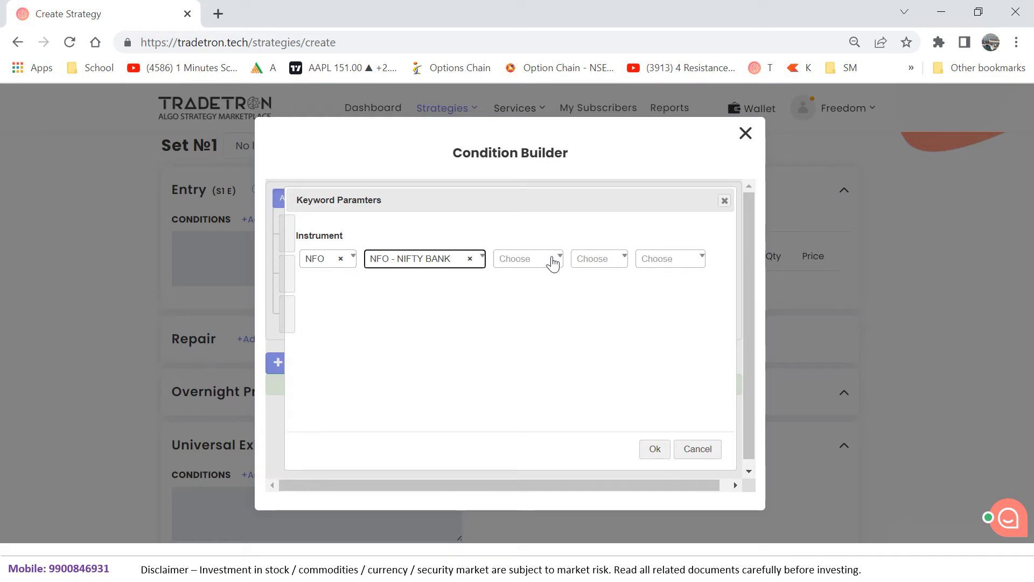
left_click(521, 264)
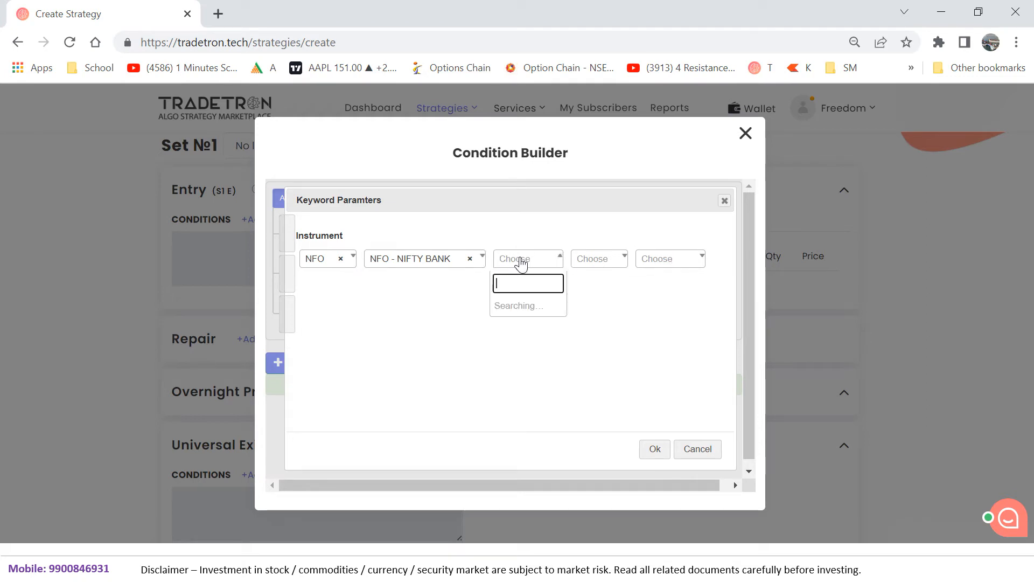
left_click_drag(562, 357, 561, 409)
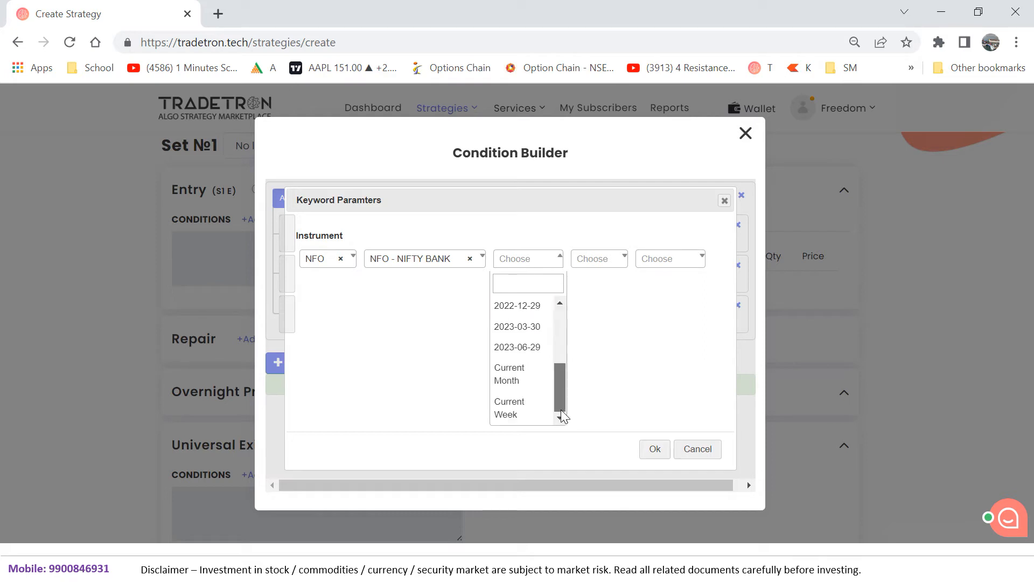
left_click(519, 386)
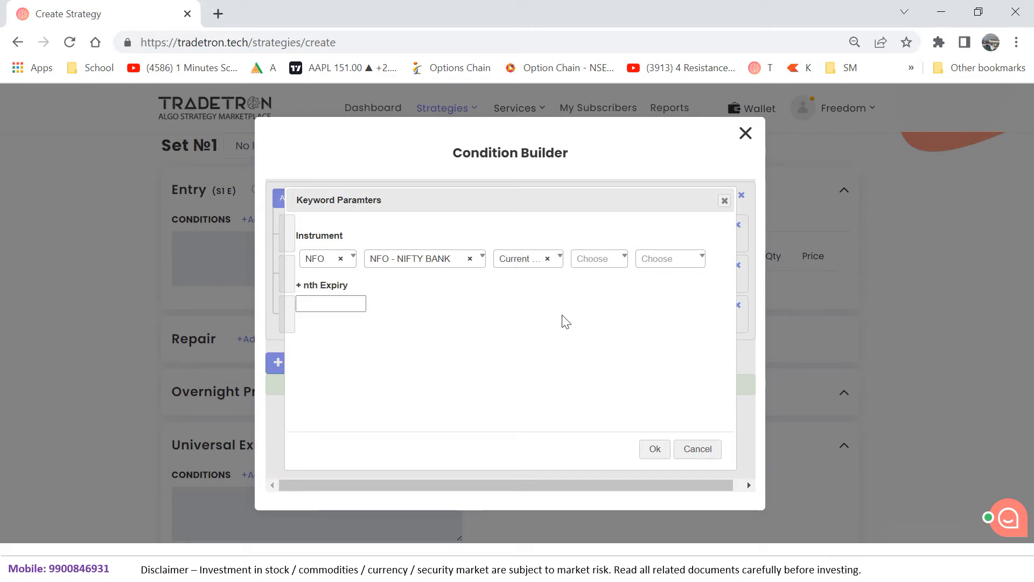
left_click(547, 260)
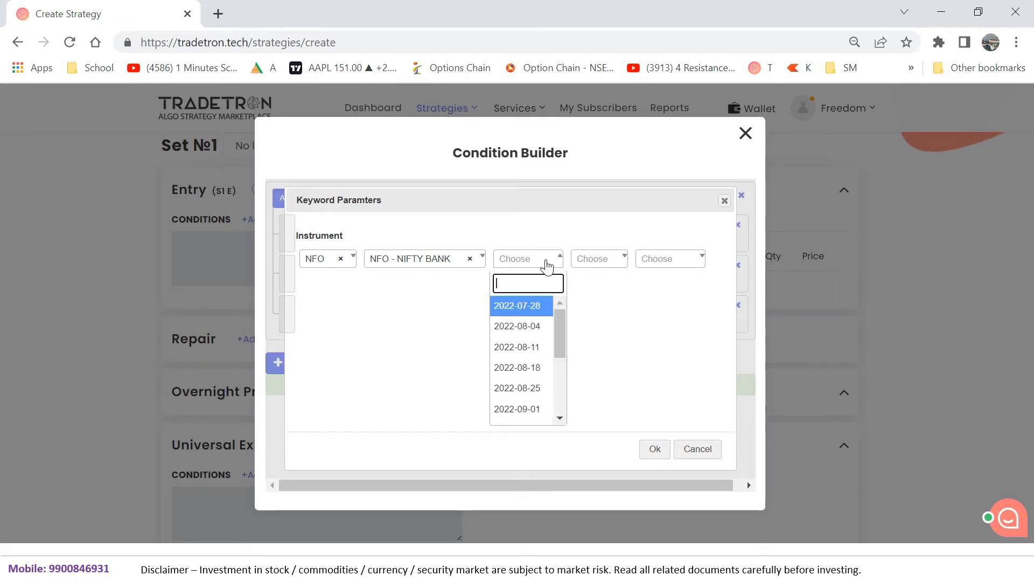
left_click(452, 308)
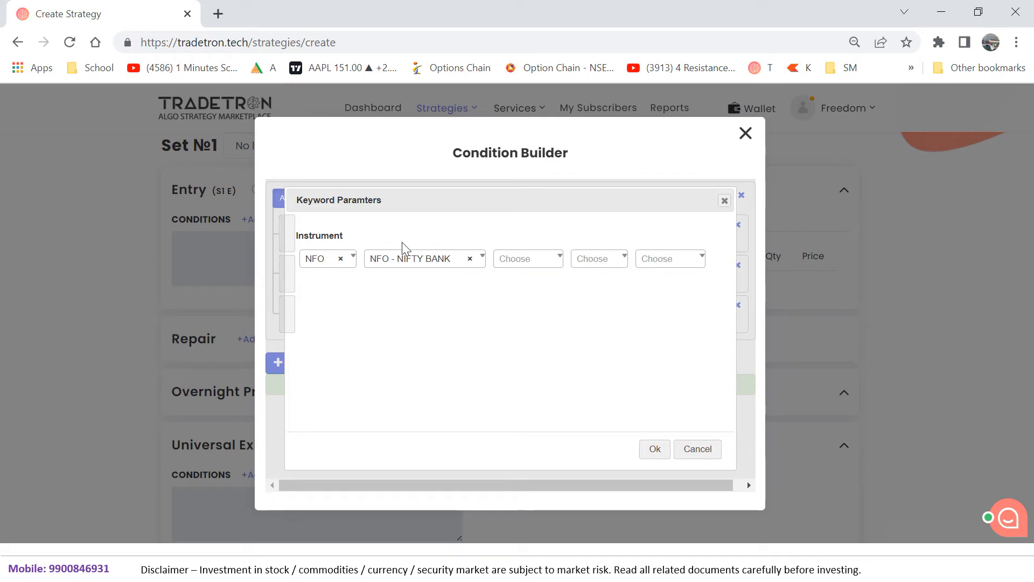
Step: Confirm the LTP keyword's instrument and append the greater-than (>) comparison operator to the third condition
left_click(655, 452)
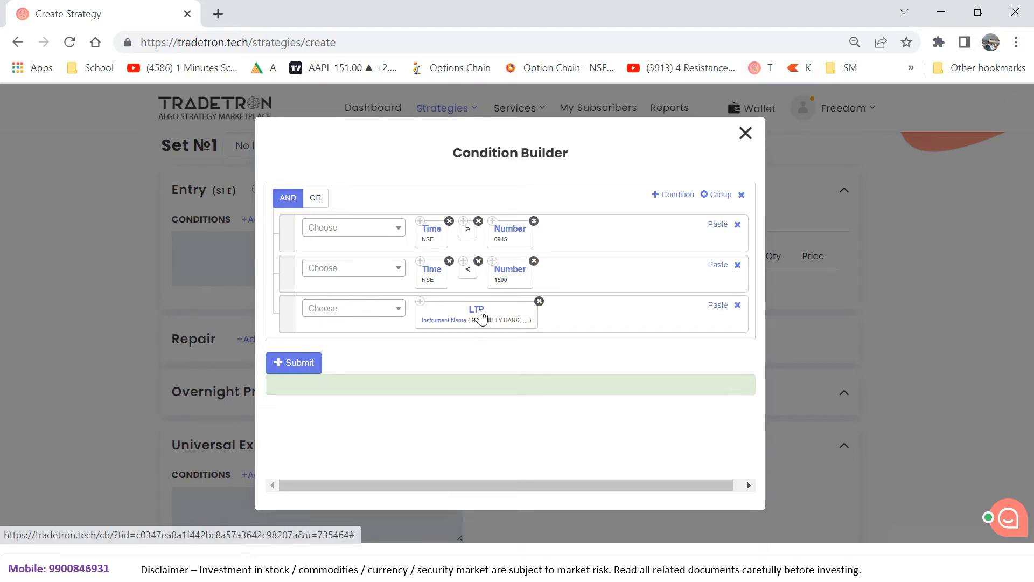
left_click(364, 316)
type(">")
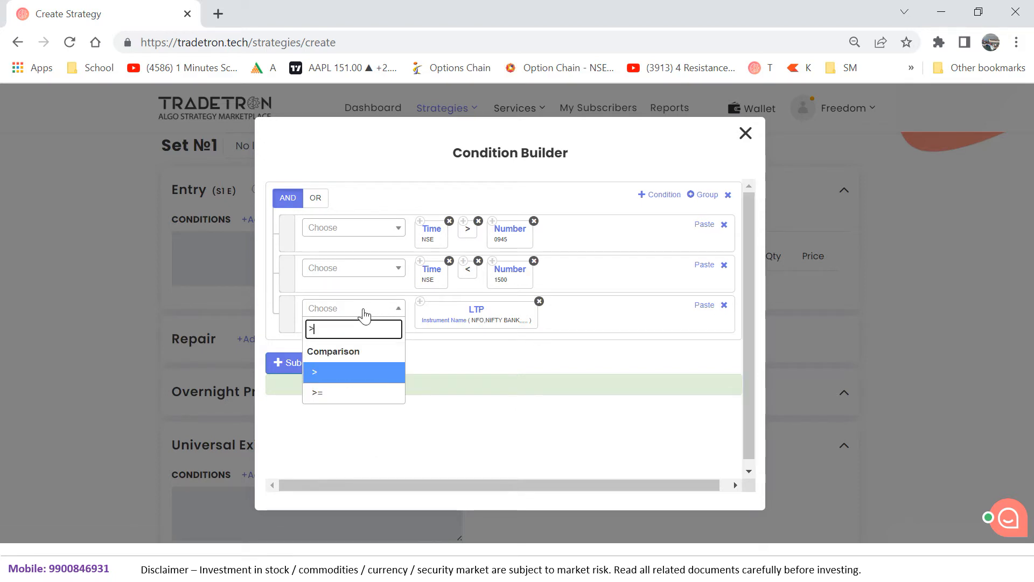
left_click(324, 371)
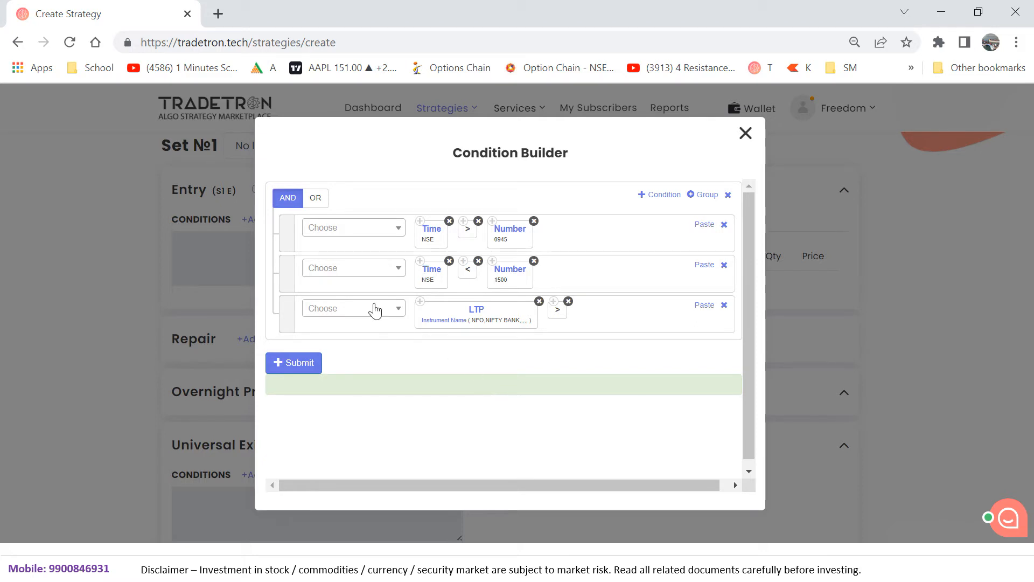
Step: Add the technical keyword ORB after the greater-than operator in the third condition
left_click(361, 308)
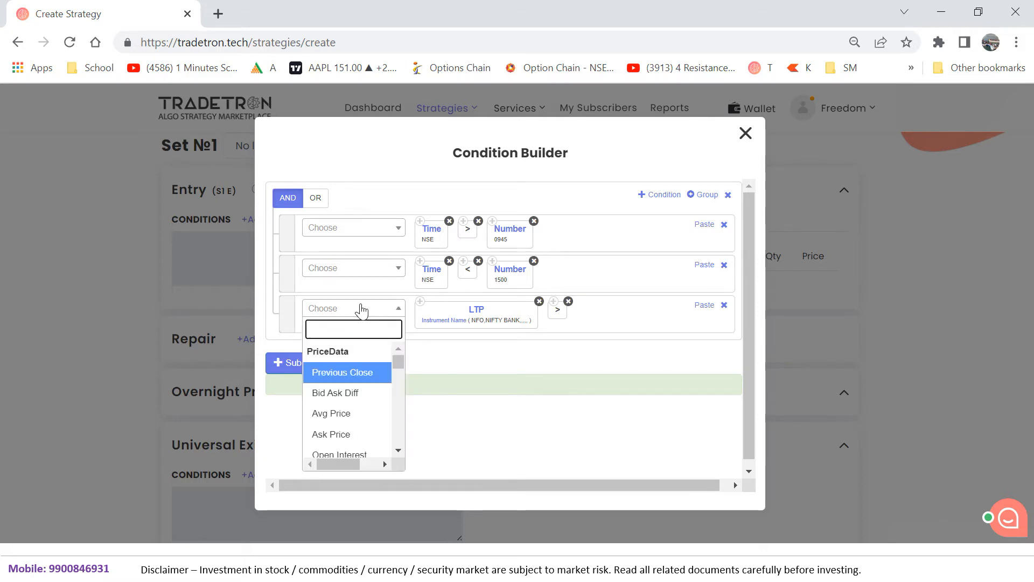
type("orb")
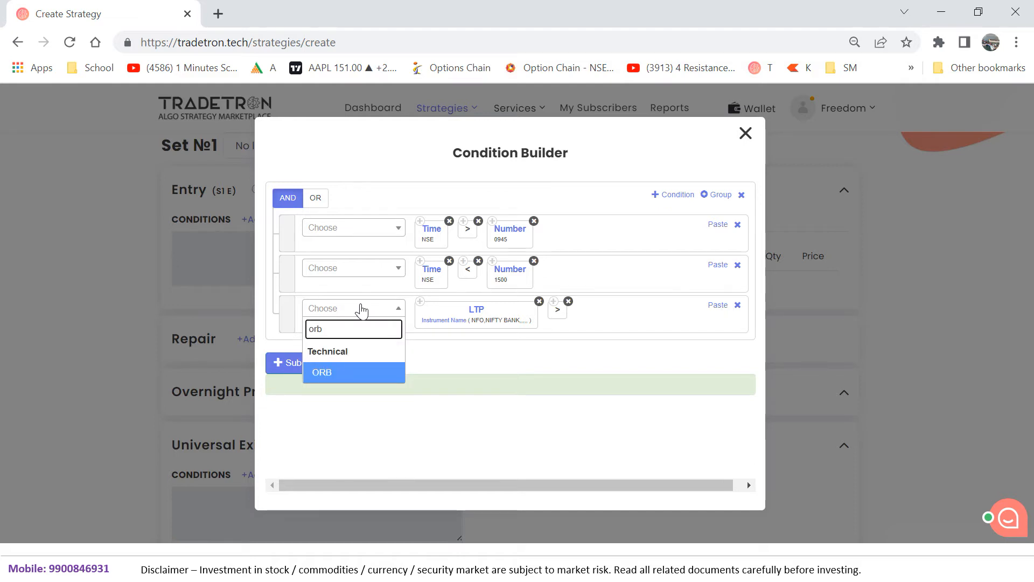
left_click(332, 373)
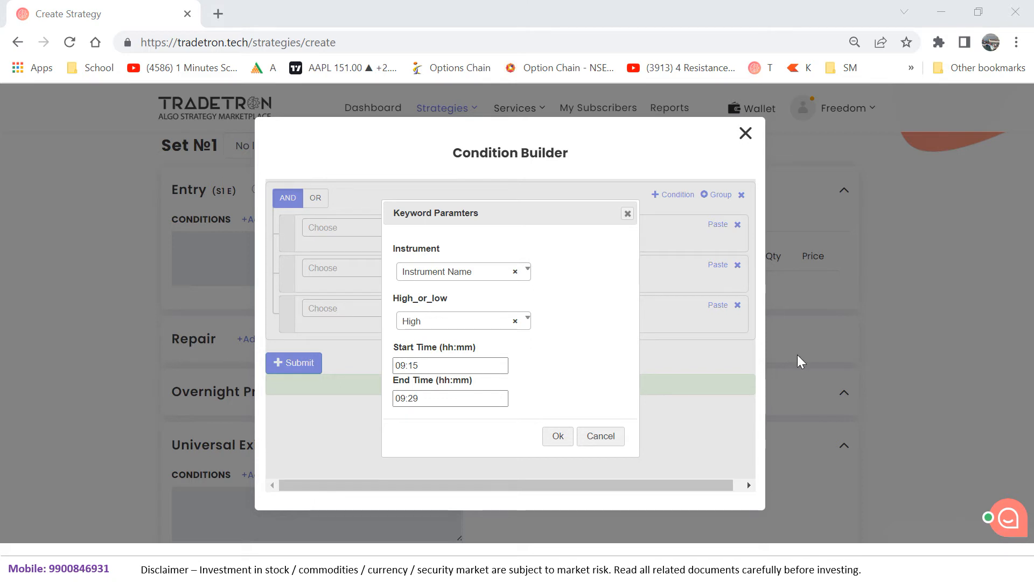
Step: Set the ORB keyword's end time to 09:44 and accept its parameters
left_click_drag(526, 213, 531, 193)
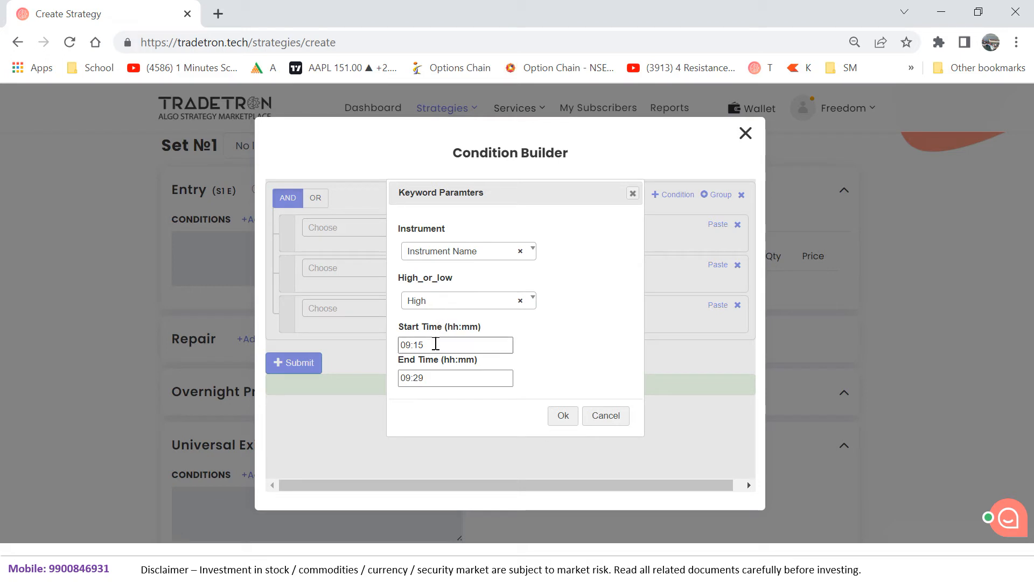
left_click(440, 380)
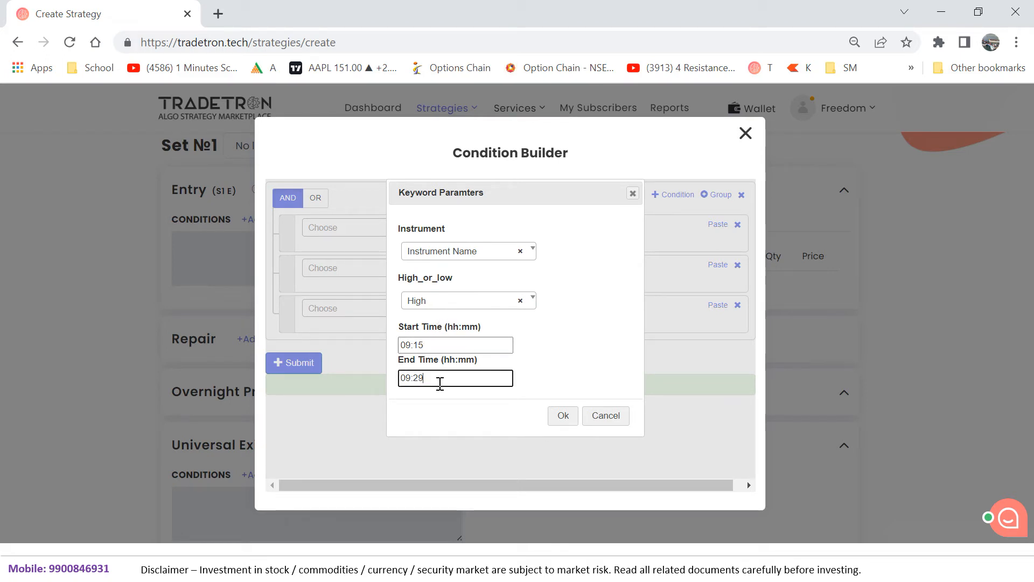
key("BackSpace")
key("BackSpace")
type("44")
left_click_drag(432, 379, 381, 374)
left_click(449, 375)
left_click(560, 418)
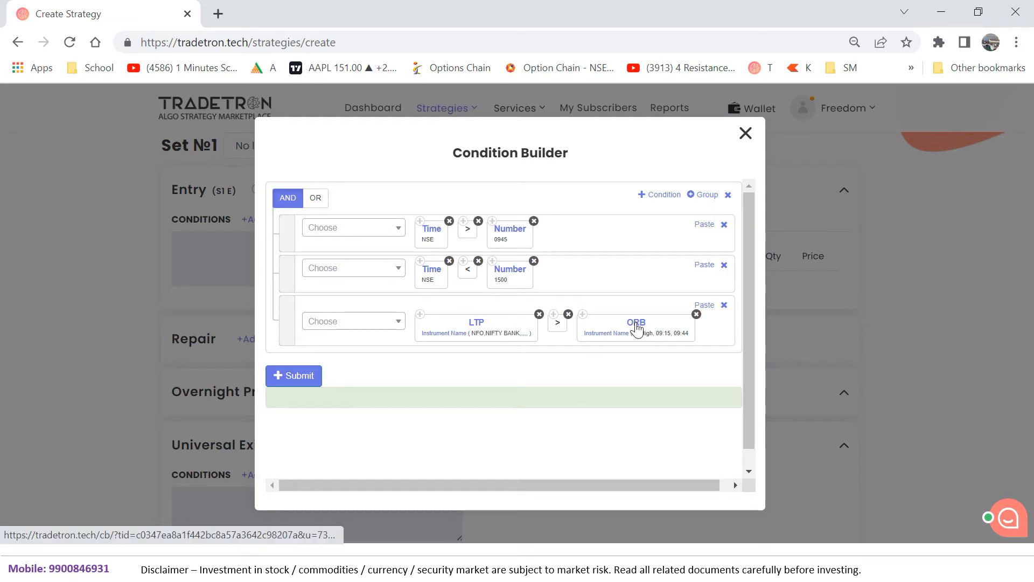
Step: Reopen the ORB keyword's time parameters and set the end time to 09:45
left_click(592, 331)
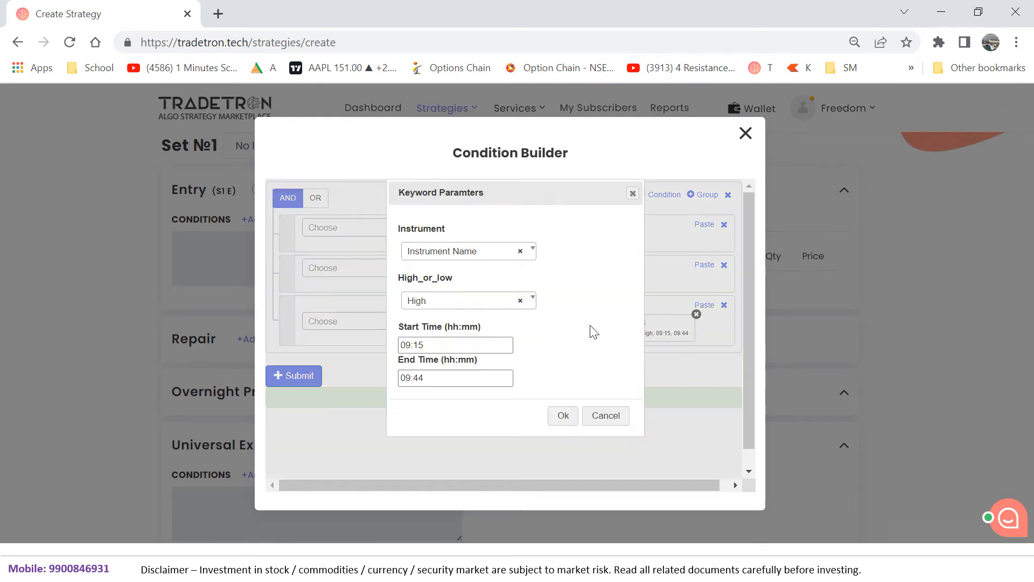
left_click(442, 378)
key("BackSpace")
type("5")
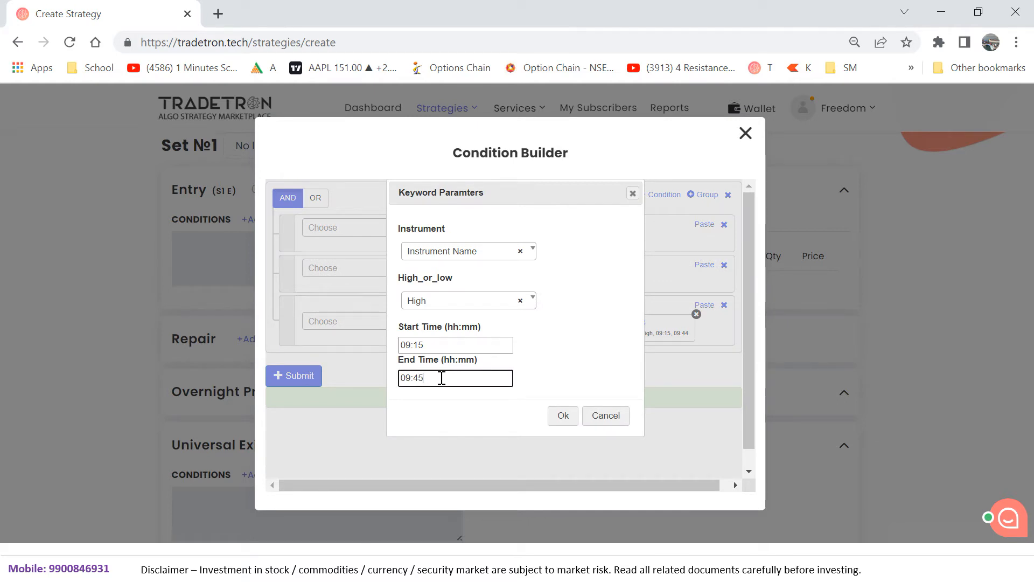
left_click(562, 416)
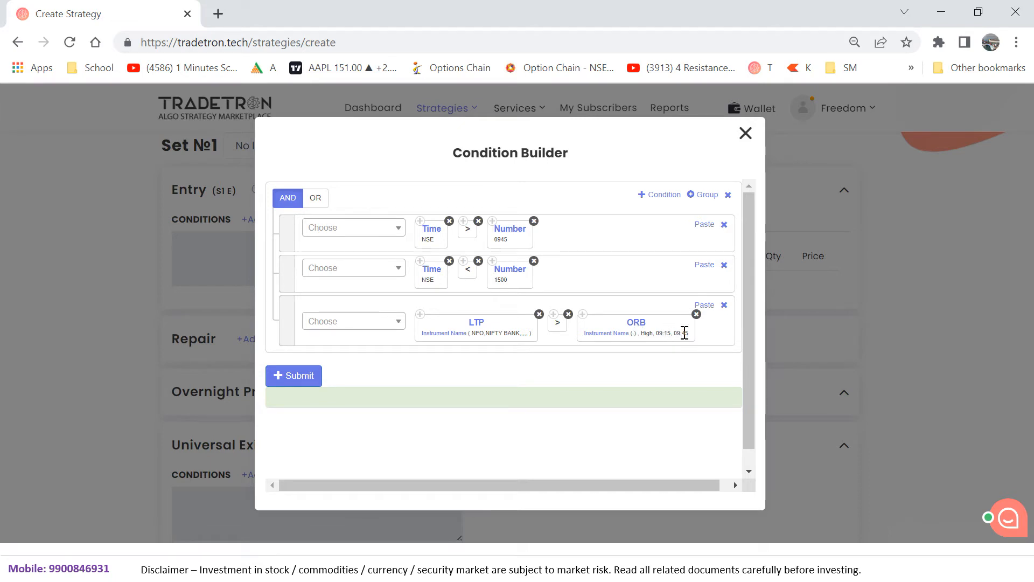
Step: Set the ORB keyword's instrument to the NFO exchange with NFO - NIFTY BANK as the underlying
left_click(612, 334)
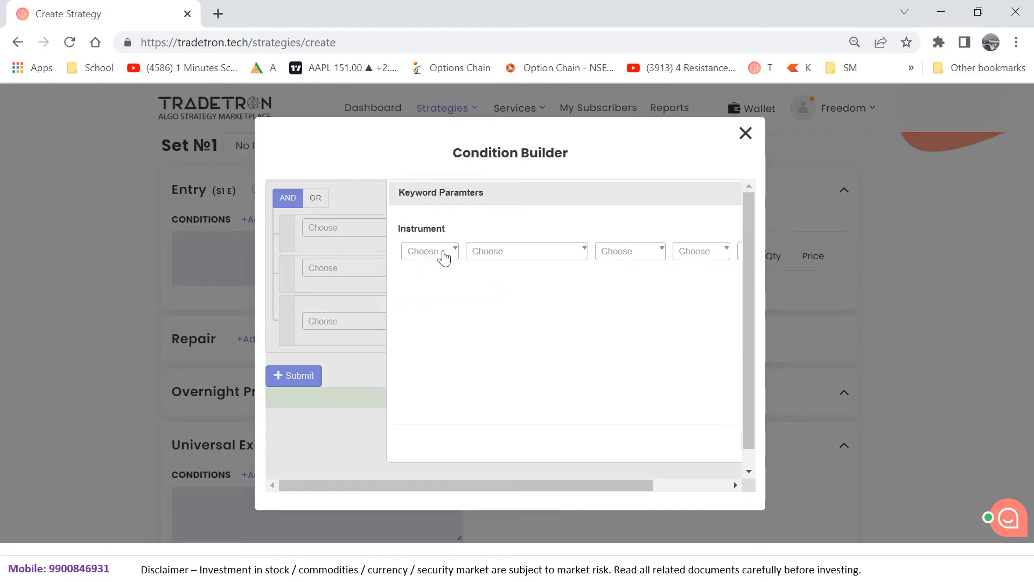
left_click(442, 253)
left_click_drag(459, 330, 463, 374)
left_click(415, 366)
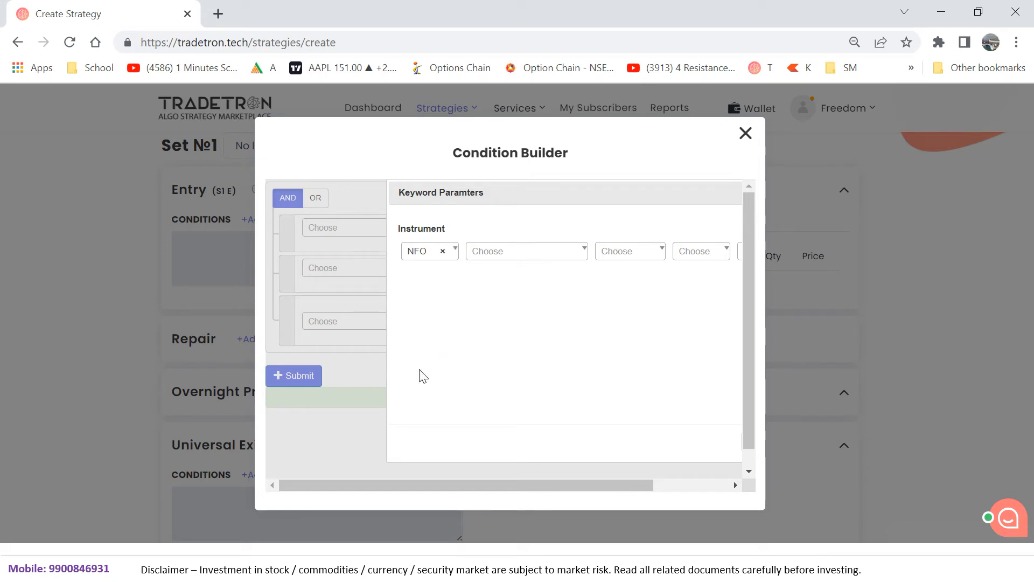
left_click(494, 253)
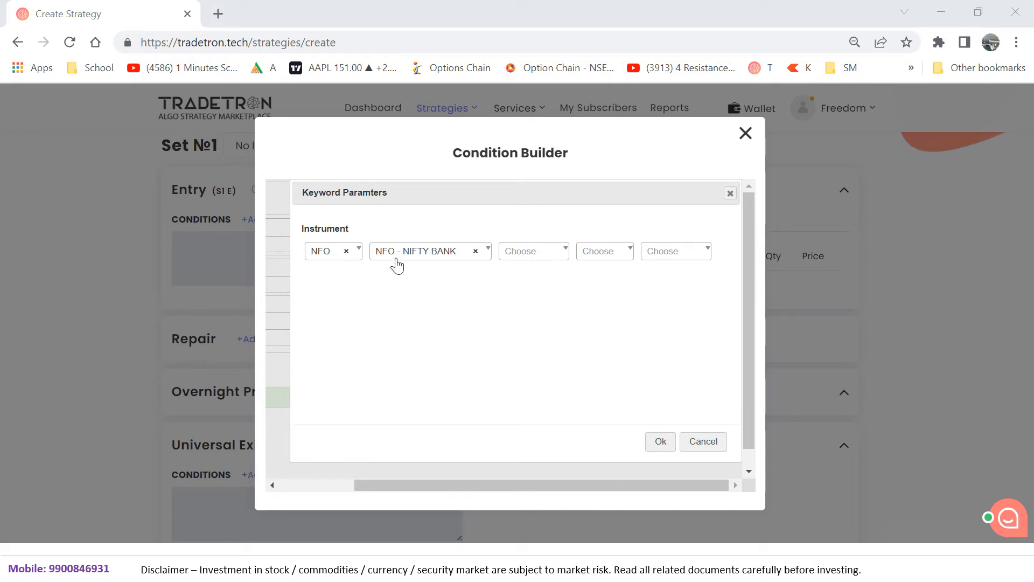
left_click(661, 443)
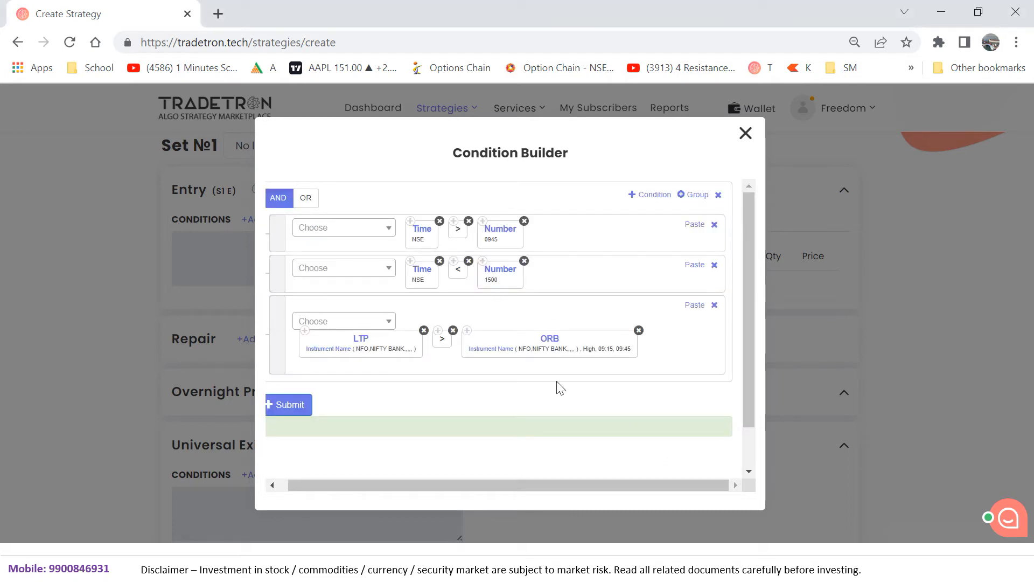
Step: Submit the three entry conditions combined with AND and close the Condition Builder
left_click_drag(319, 485, 278, 487)
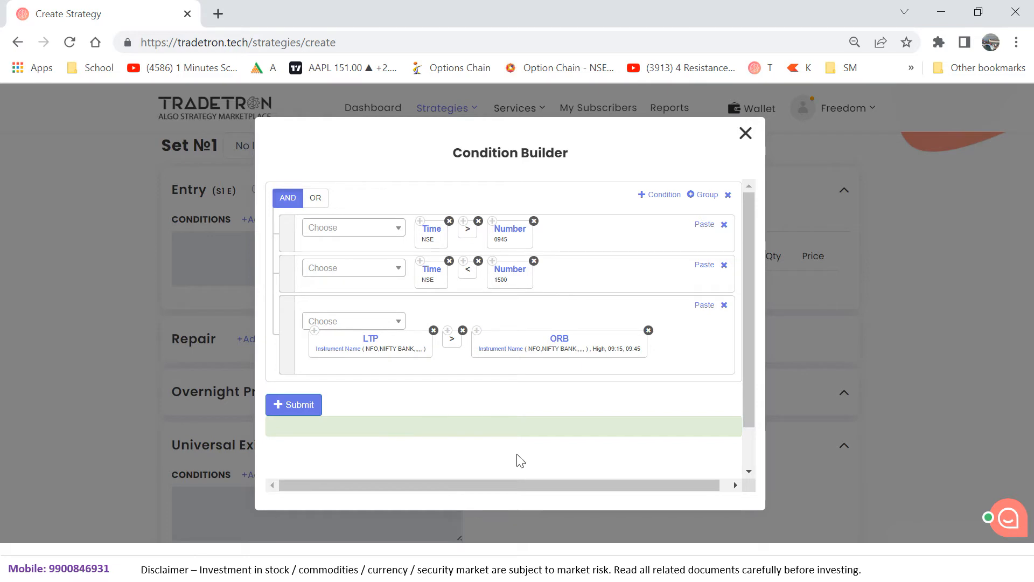
left_click(295, 405)
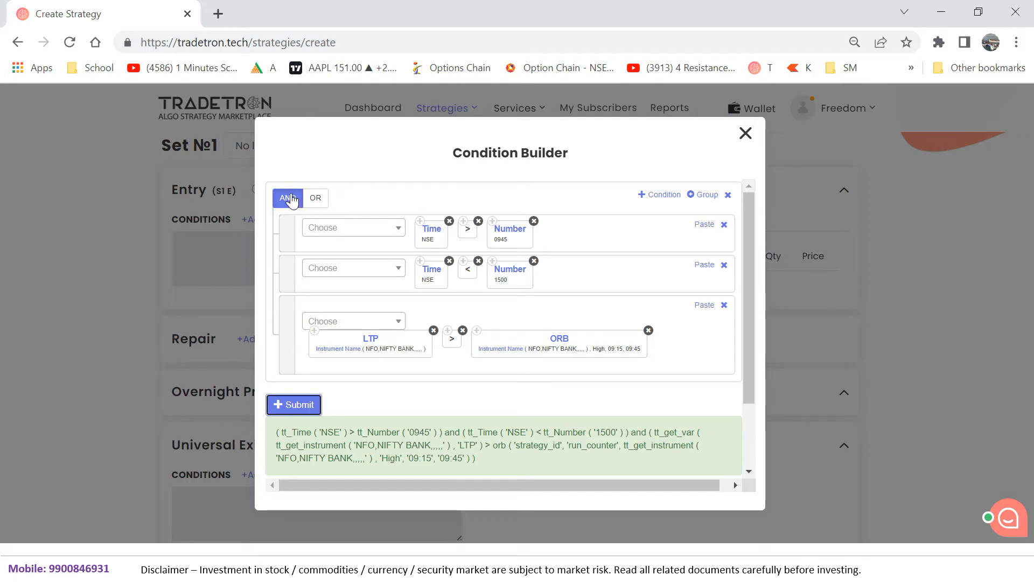
left_click(322, 204)
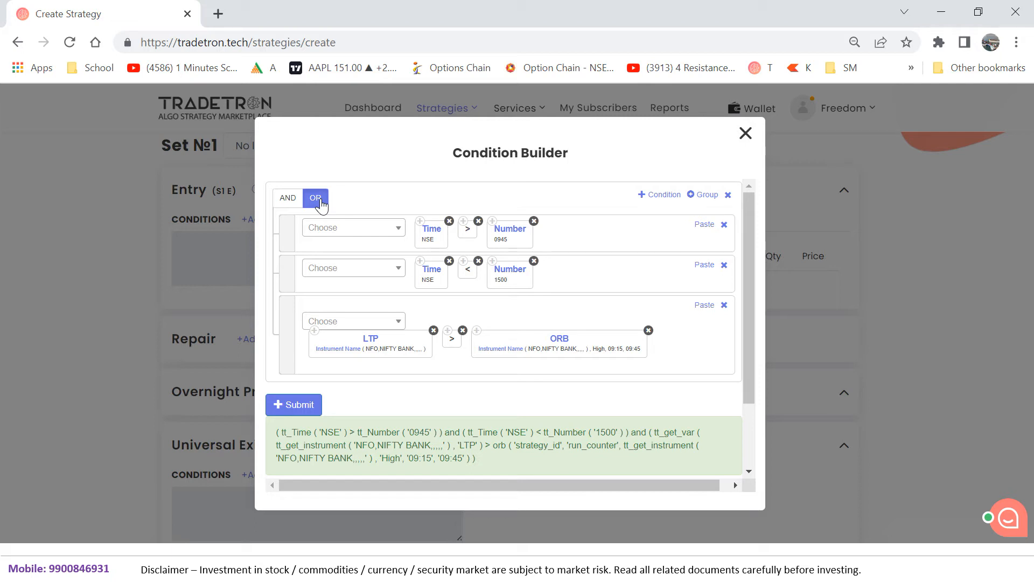
left_click(286, 199)
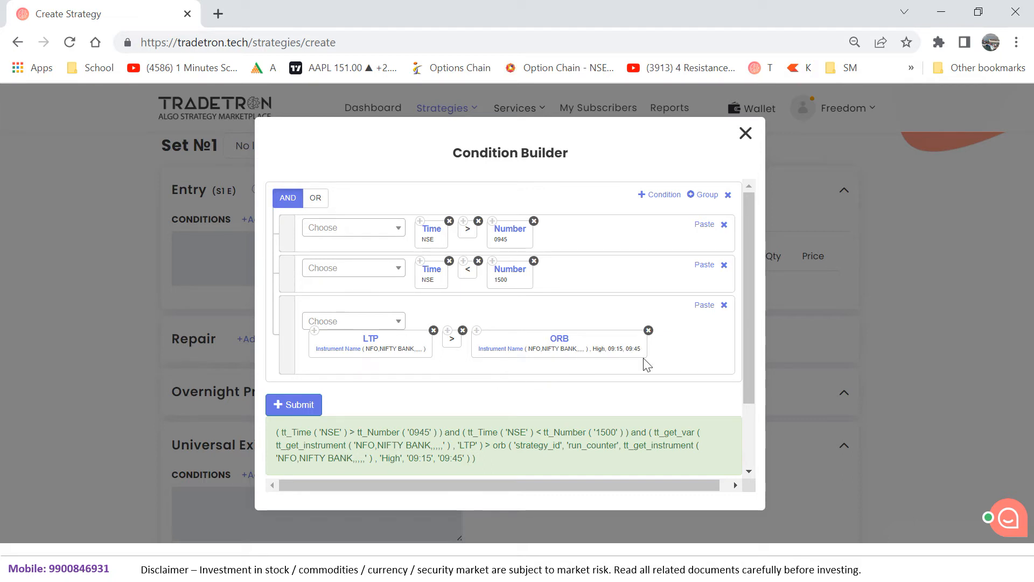
left_click(283, 404)
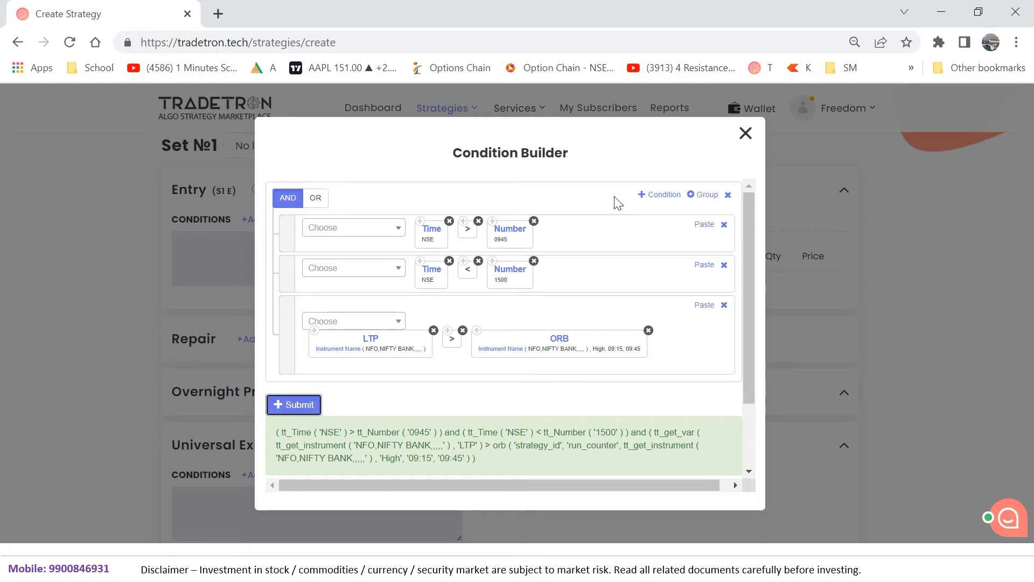
left_click(746, 133)
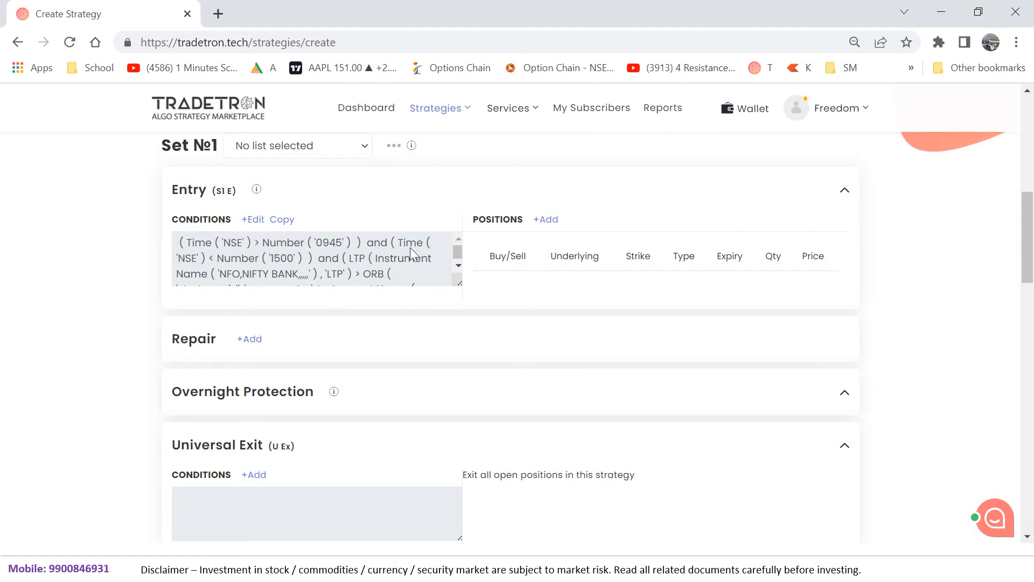
Step: Start a new buy position for the Set 1 entry with exchange NFO and type Call
left_click(549, 226)
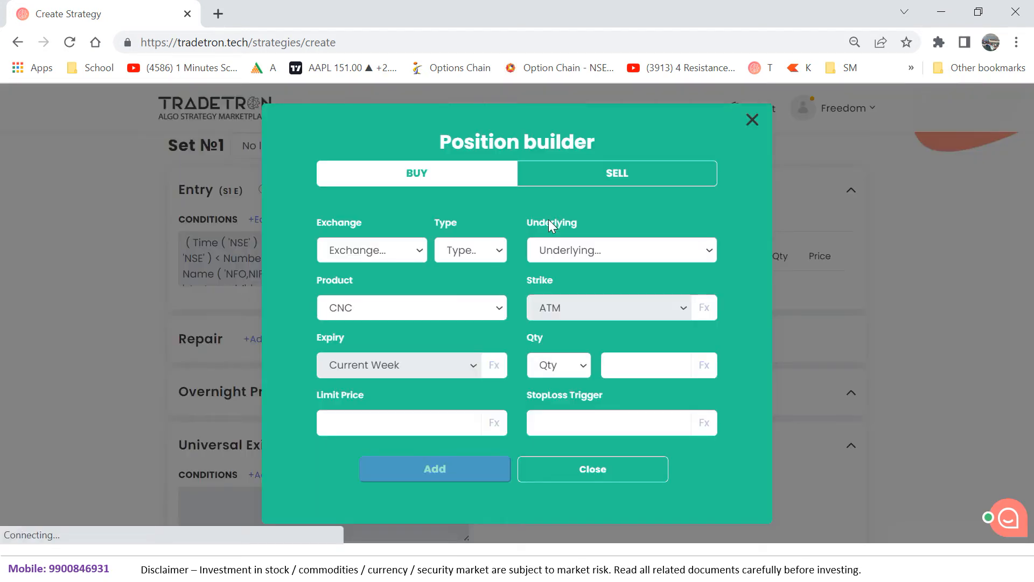
left_click(367, 258)
left_click(349, 315)
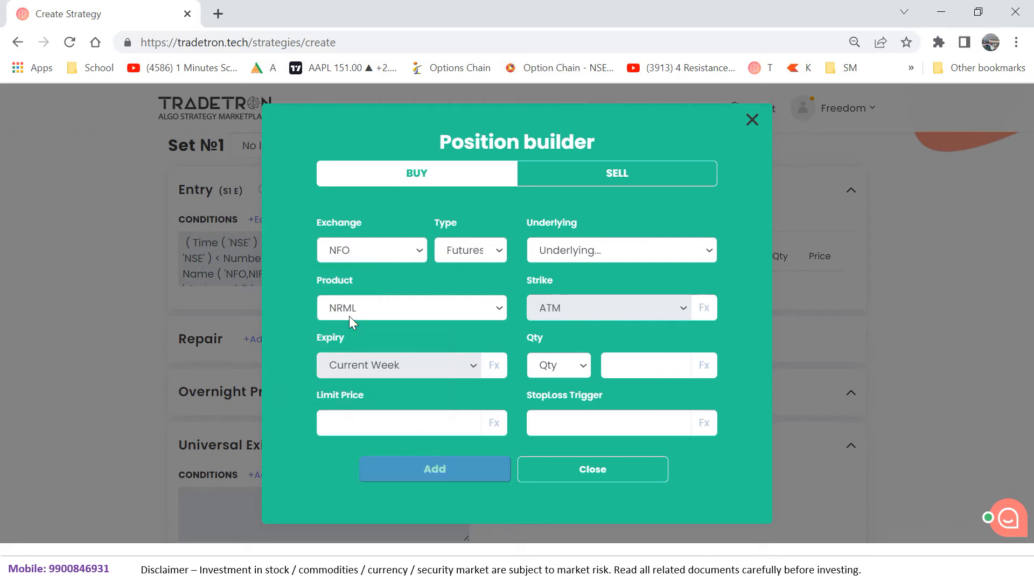
left_click(483, 248)
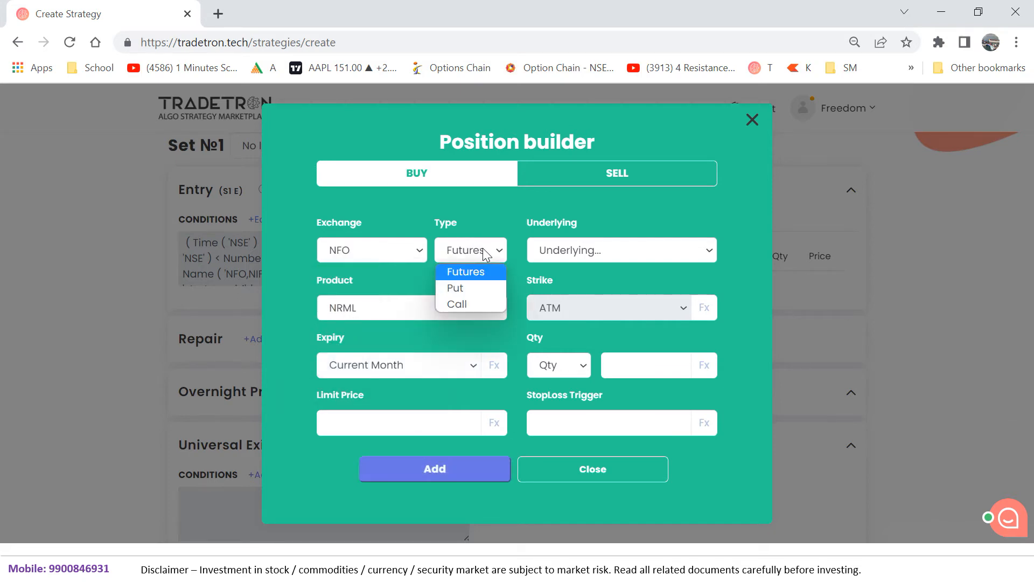
left_click(454, 305)
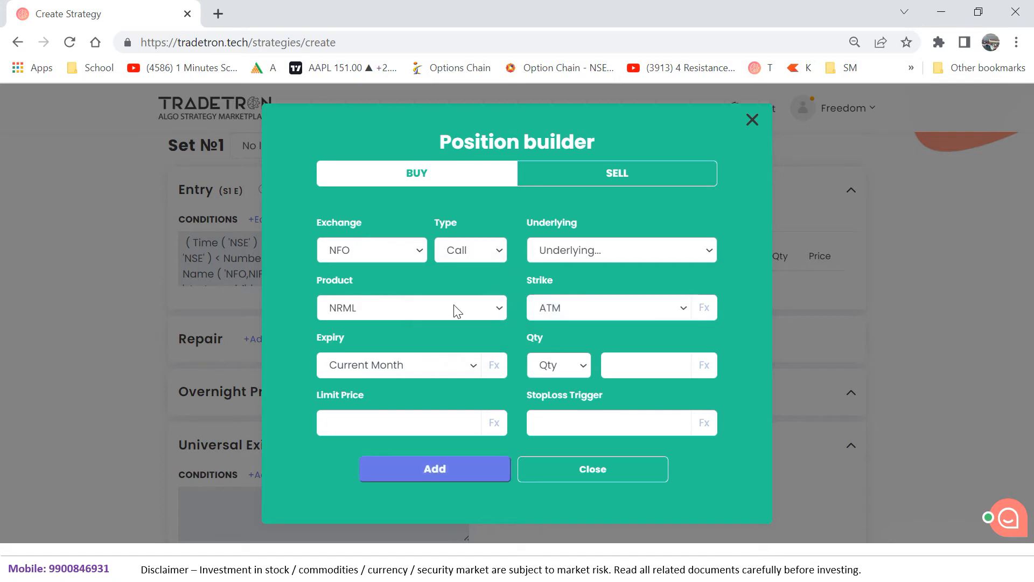
Step: Choose NIFTY BANK - NIFTY BANK as the position's underlying
left_click(581, 254)
key("n")
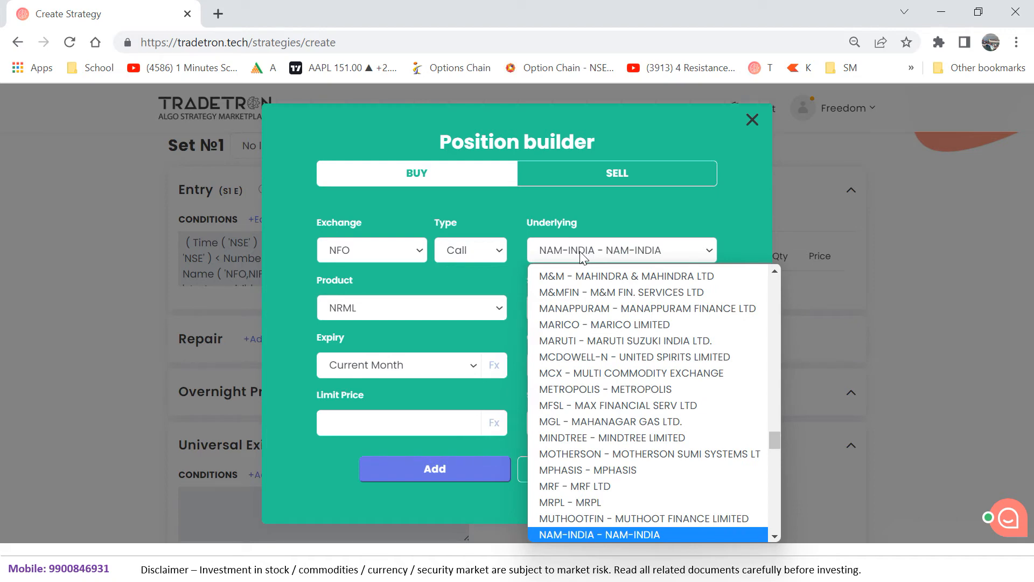
key("Down")
key("n")
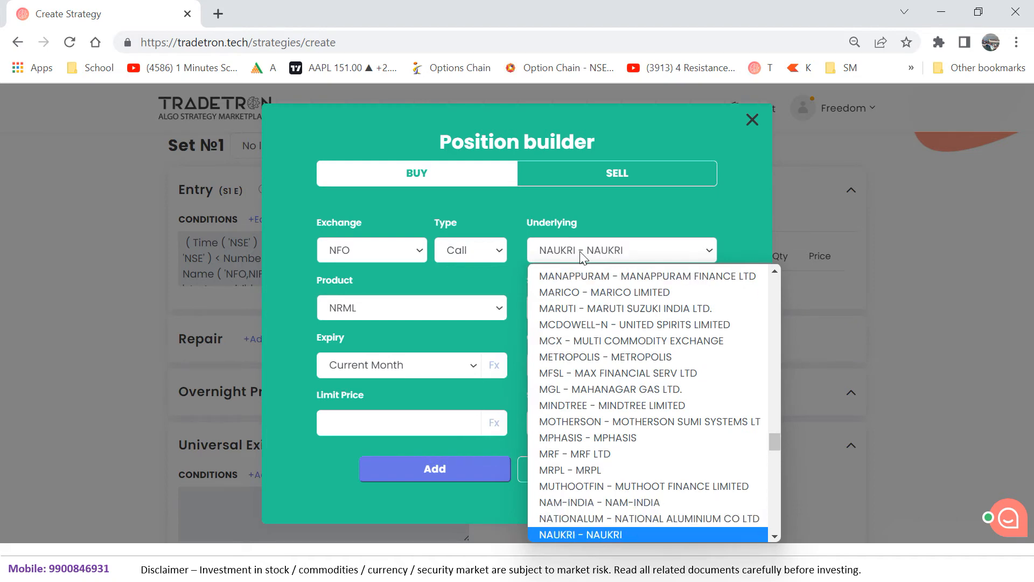
key("i")
key("Down")
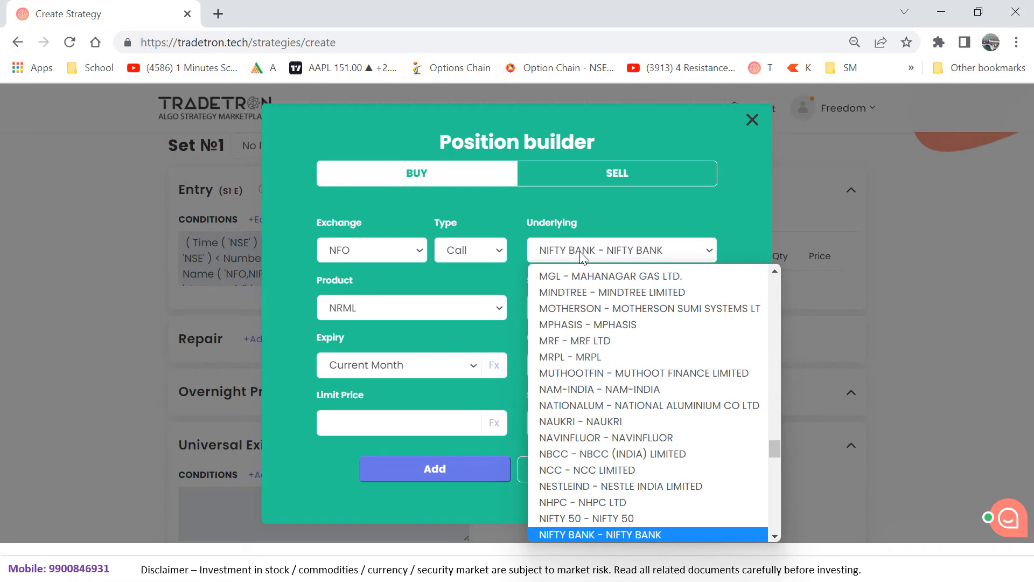
key("Return")
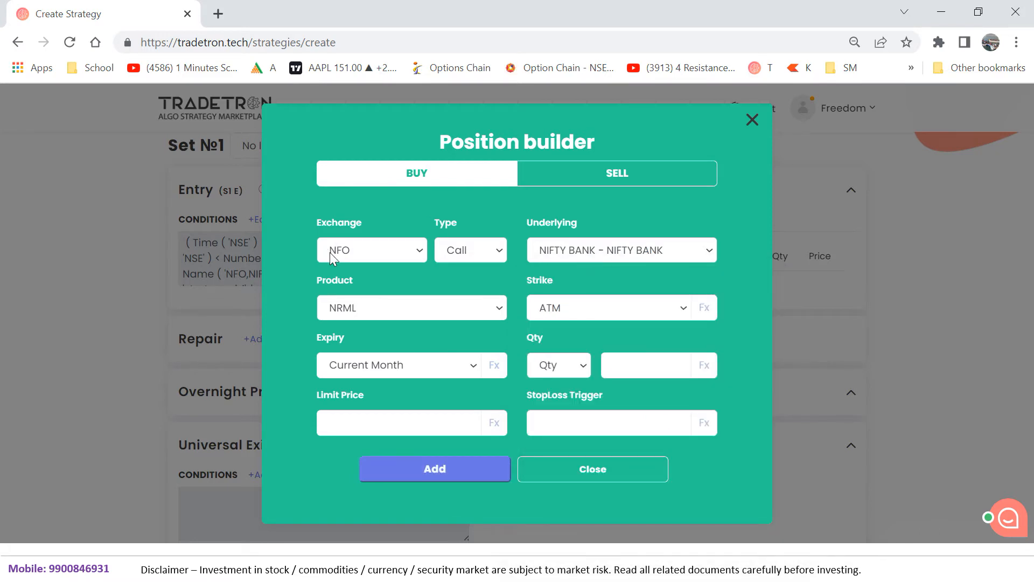
Step: Set the position's product to MIS and its expiry to Current Week
left_click(367, 309)
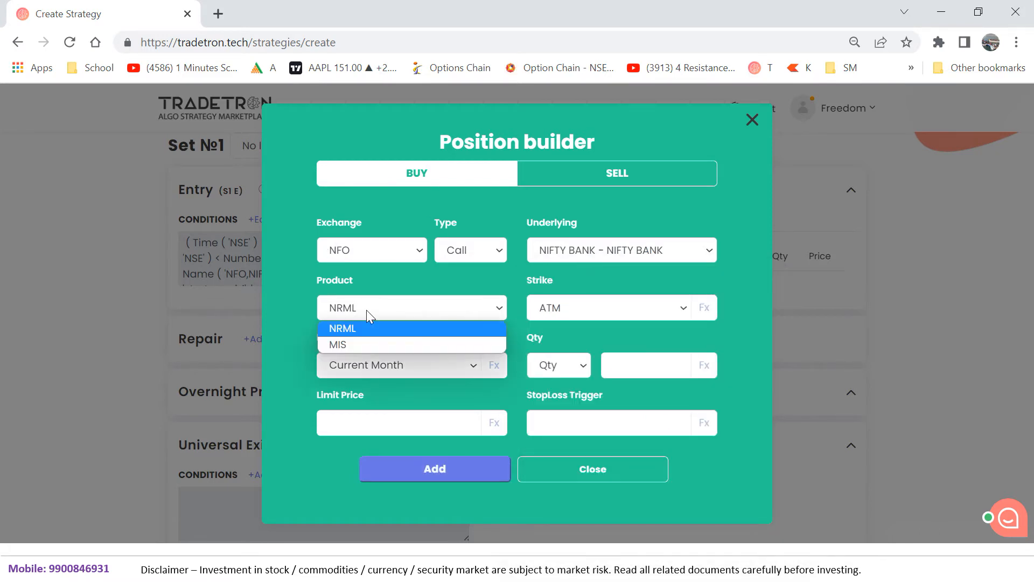
left_click(343, 345)
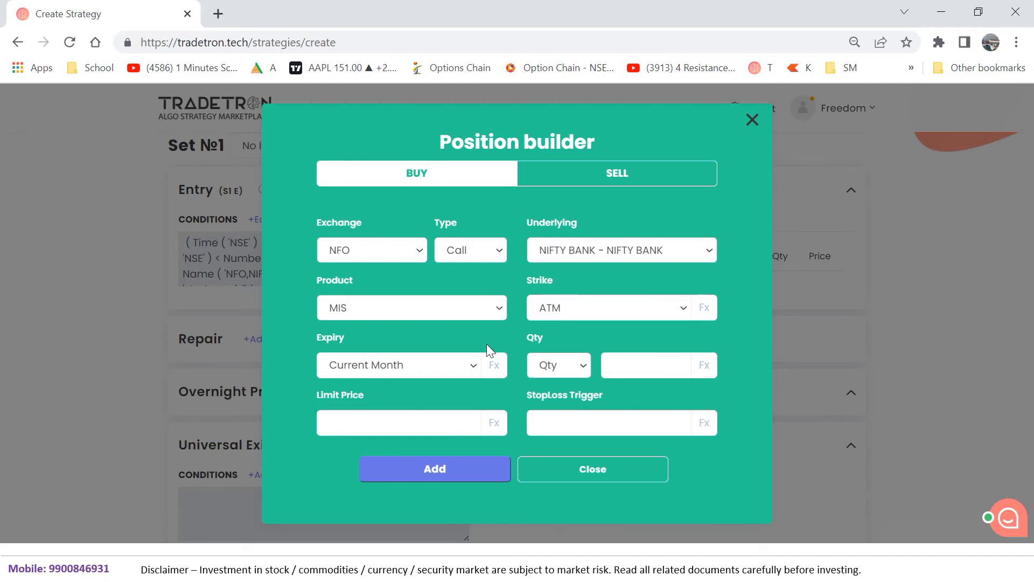
left_click(399, 367)
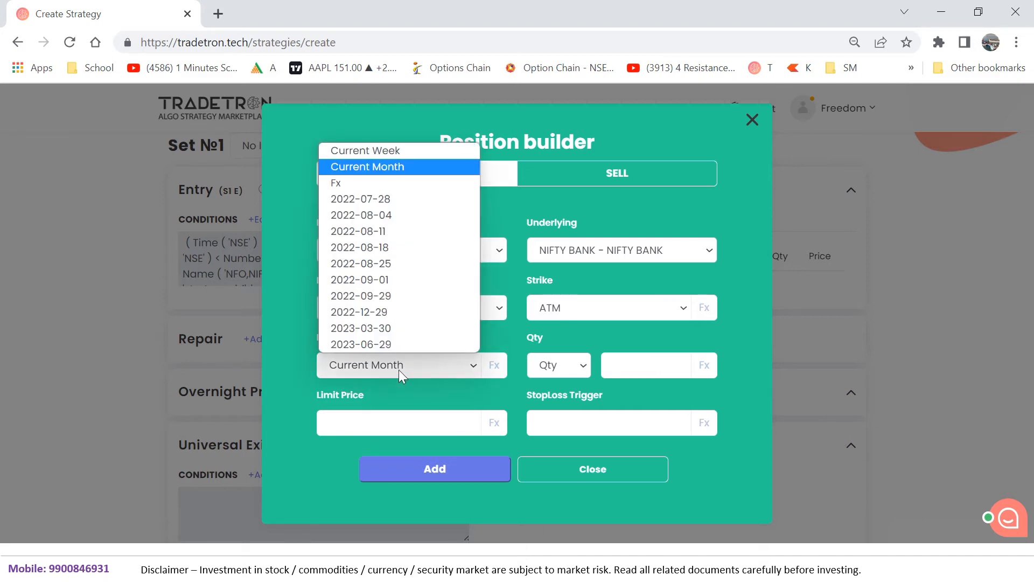
left_click(370, 160)
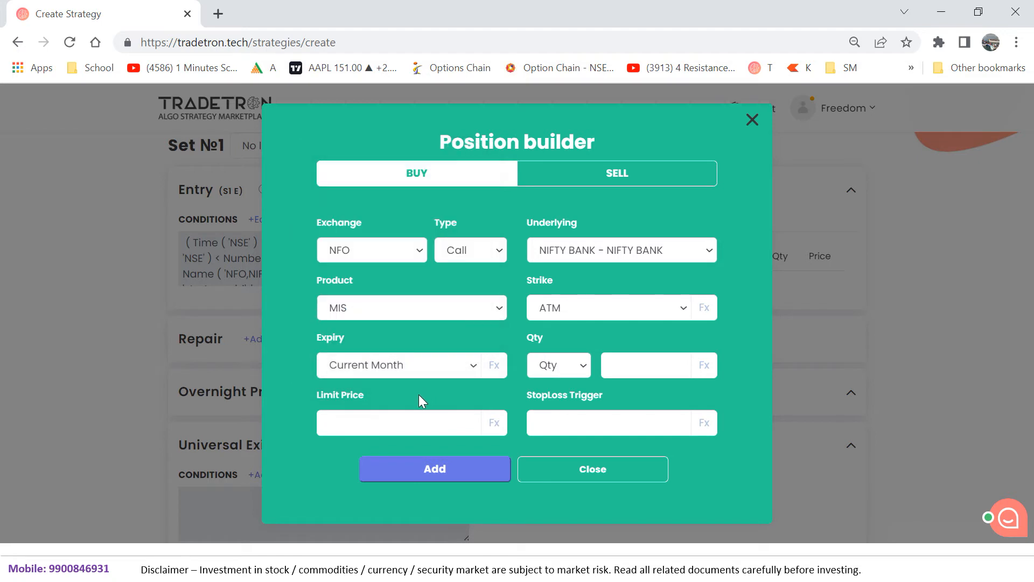
key("Up")
Step: Specify the position's quantity in lots and enter 1
left_click(568, 366)
left_click(554, 419)
left_click(637, 363)
type("1")
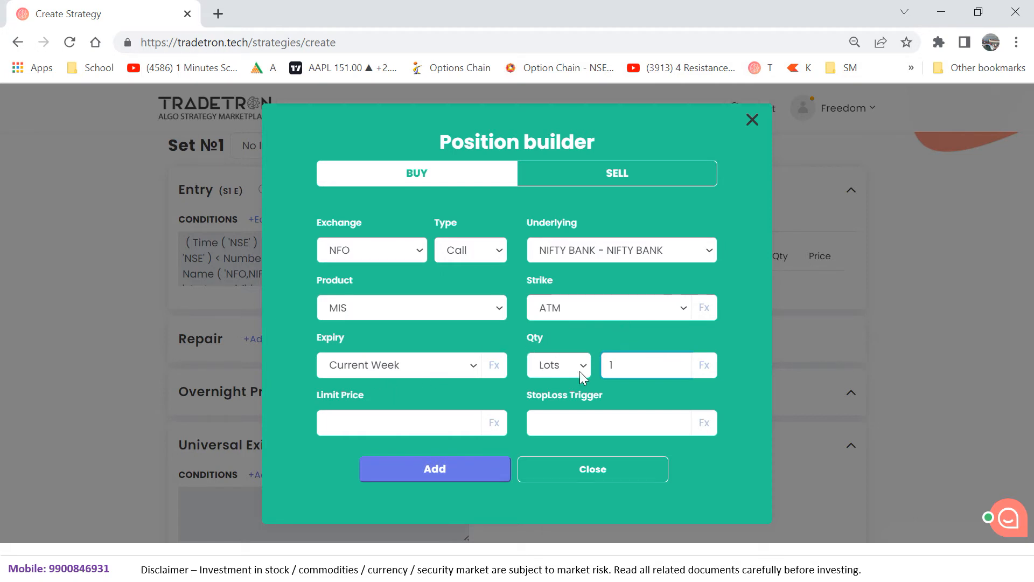
Step: Add the configured Nifty Bank call buy position to the Set 1 entry and close the position builder
left_click(423, 479)
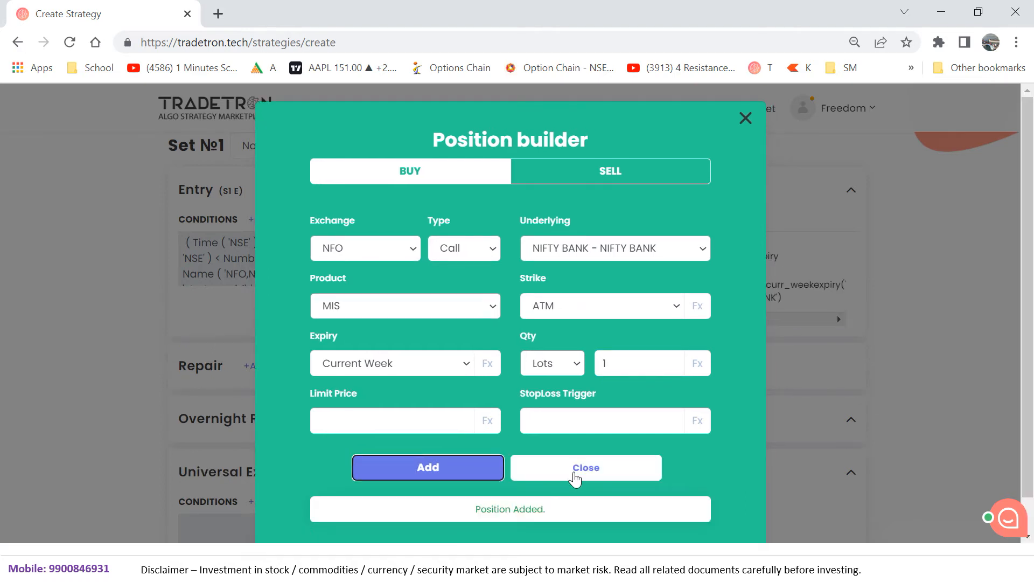
left_click(580, 479)
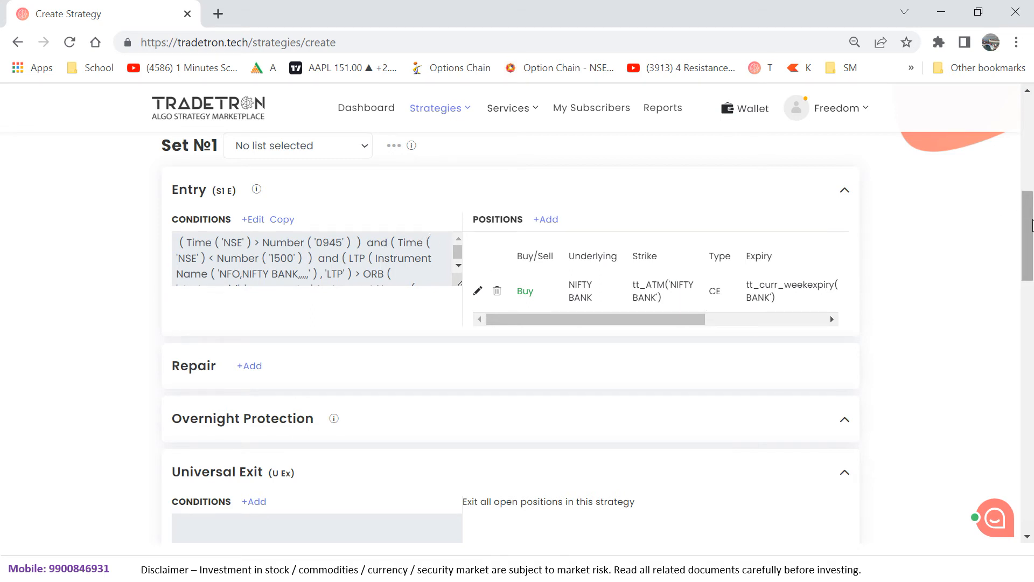
Step: Start a Universal Exit condition with the Time keyword for exchange NSE
left_click_drag(1030, 239, 1030, 280)
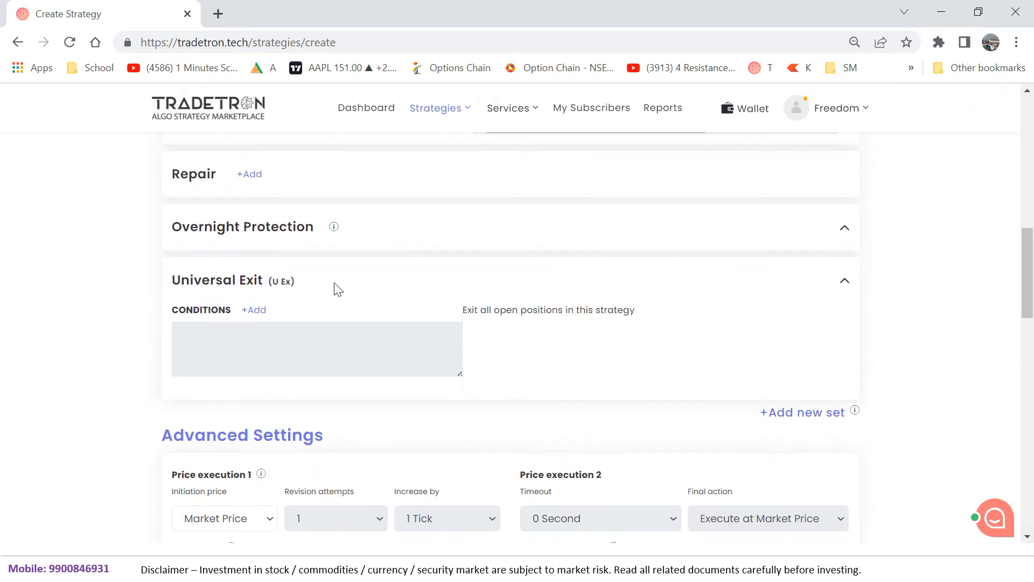
left_click(252, 311)
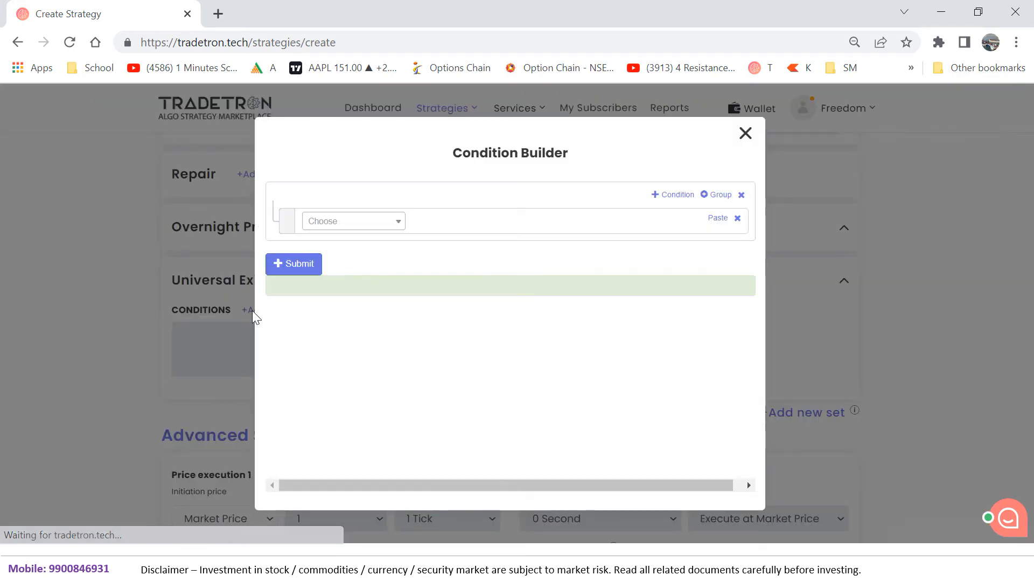
left_click(357, 233)
type("time")
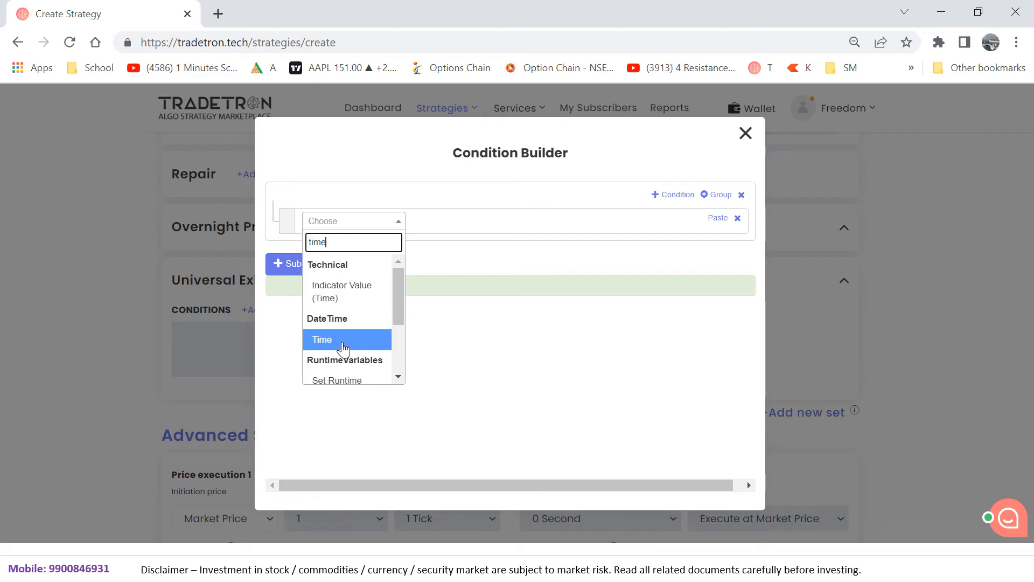
left_click(343, 341)
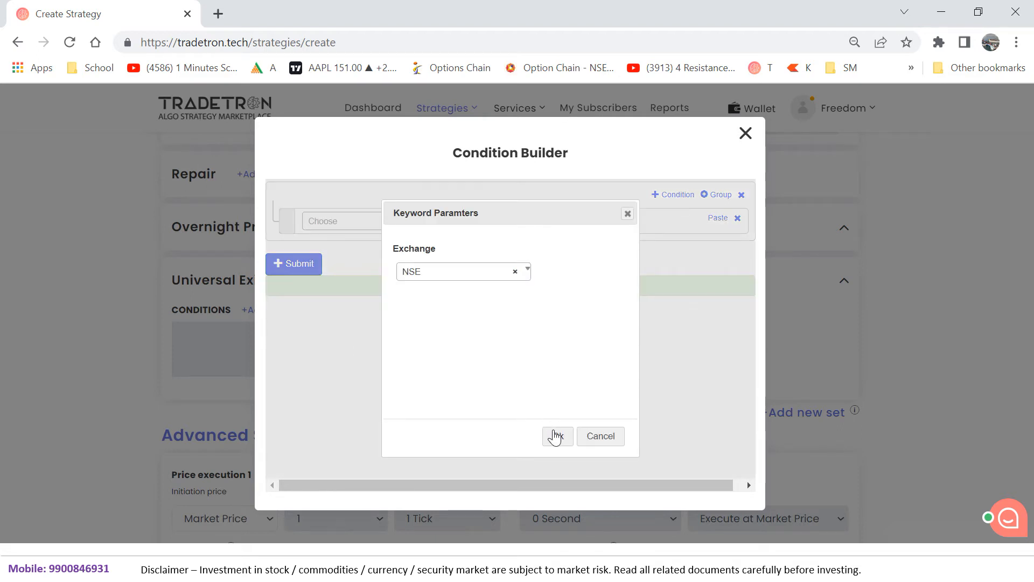
left_click(554, 435)
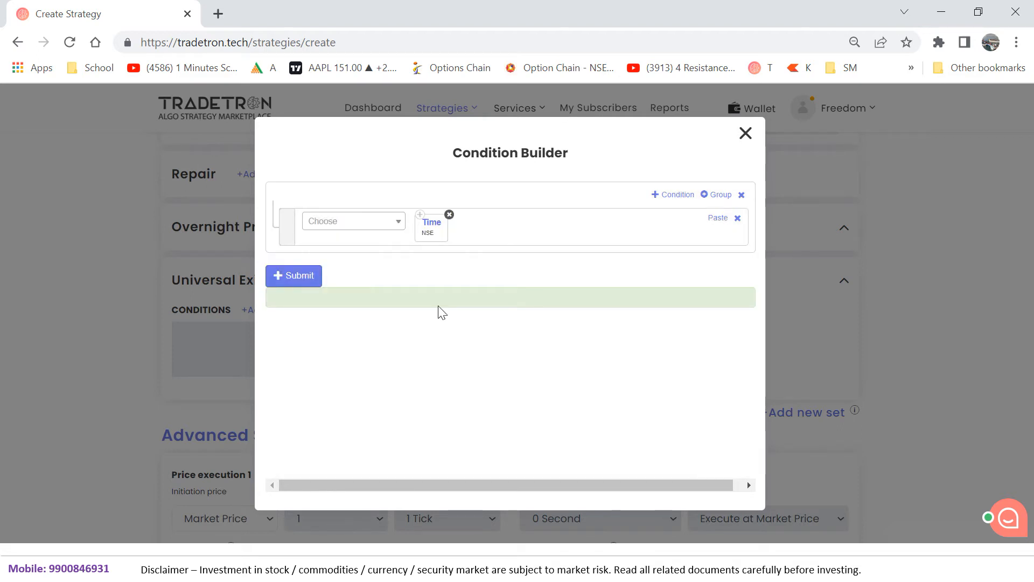
Step: Complete the Universal Exit time condition with the > operator and the Number keyword set to 1515
left_click(352, 222)
type(">")
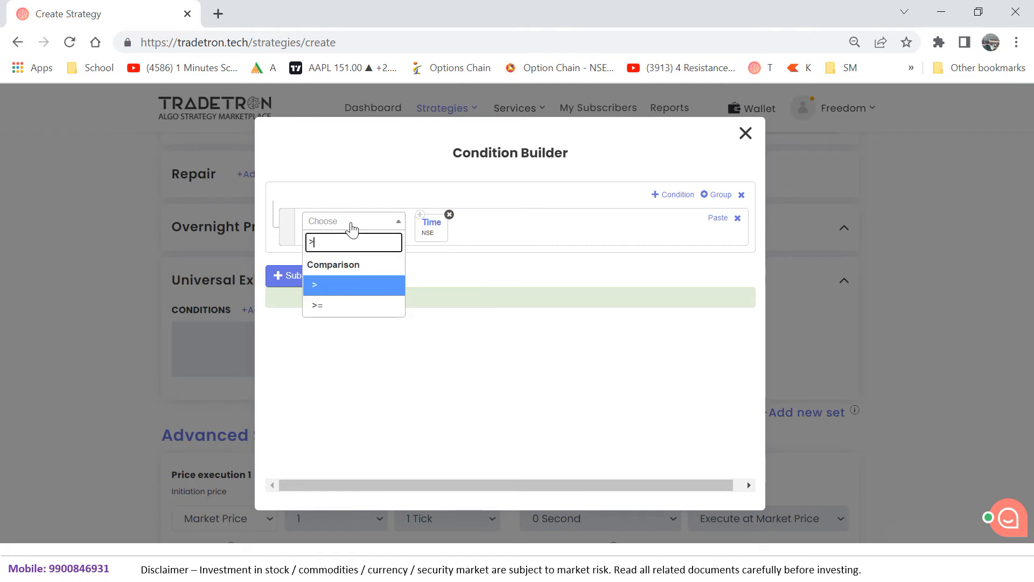
left_click(326, 286)
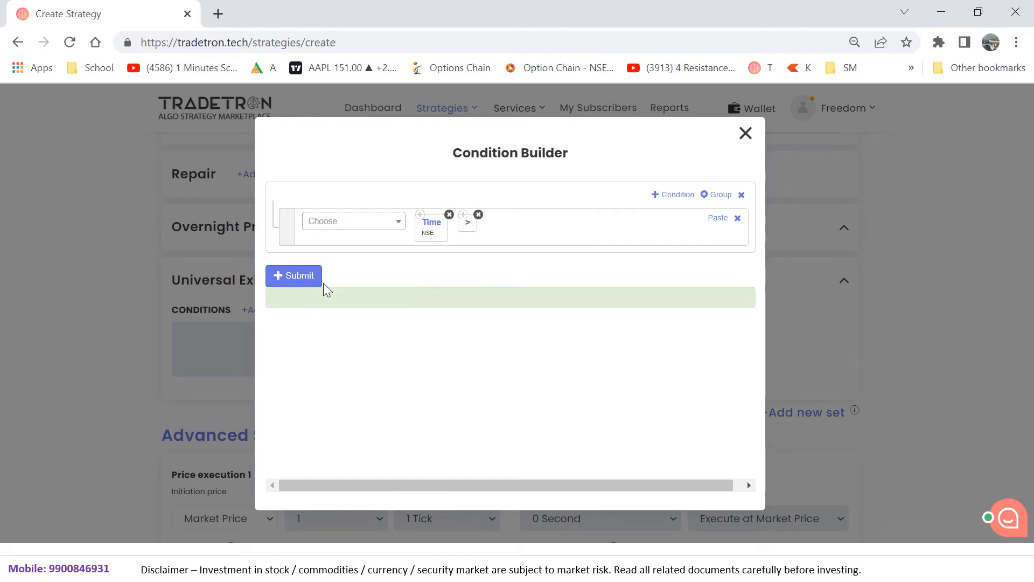
left_click(356, 226)
type("nummb")
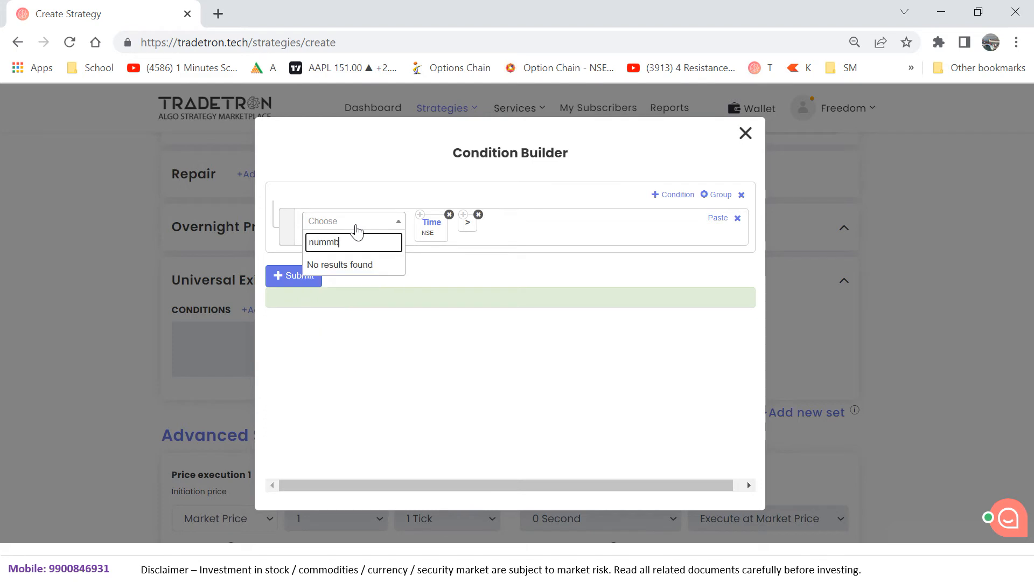
key("BackSpace")
key("BackSpace")
type("ber")
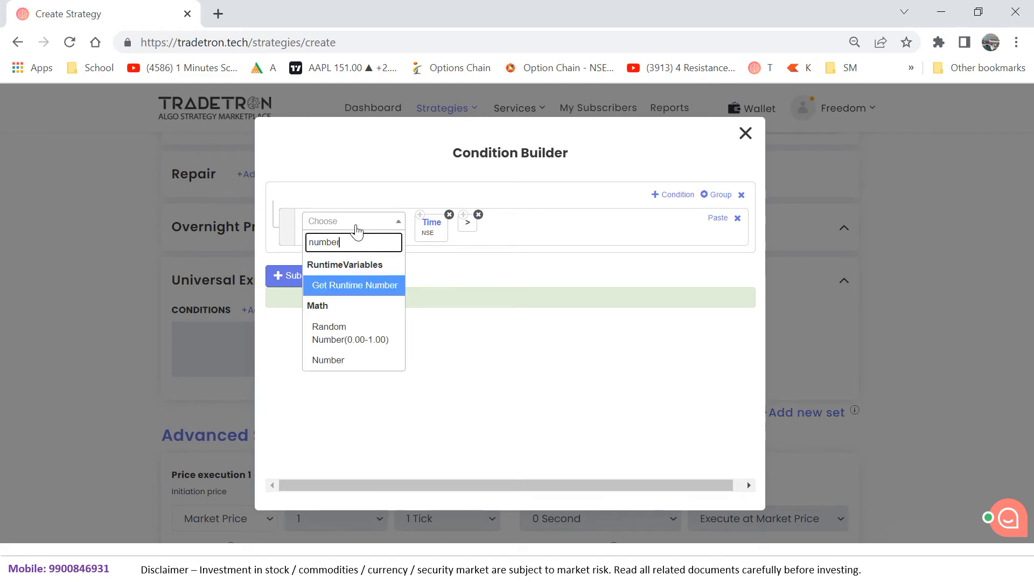
left_click(329, 360)
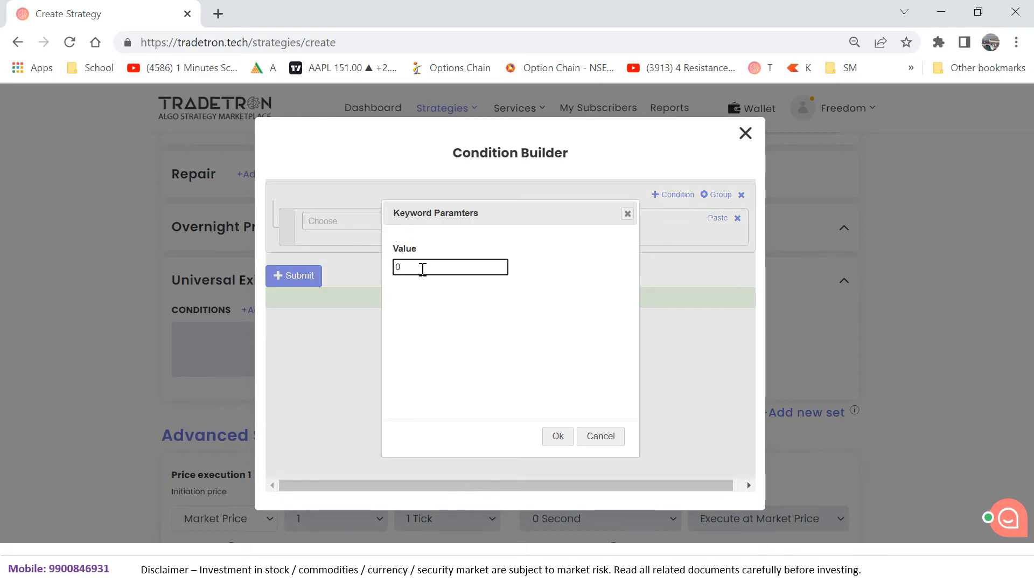
double_click(423, 269)
type("1515")
left_click(557, 436)
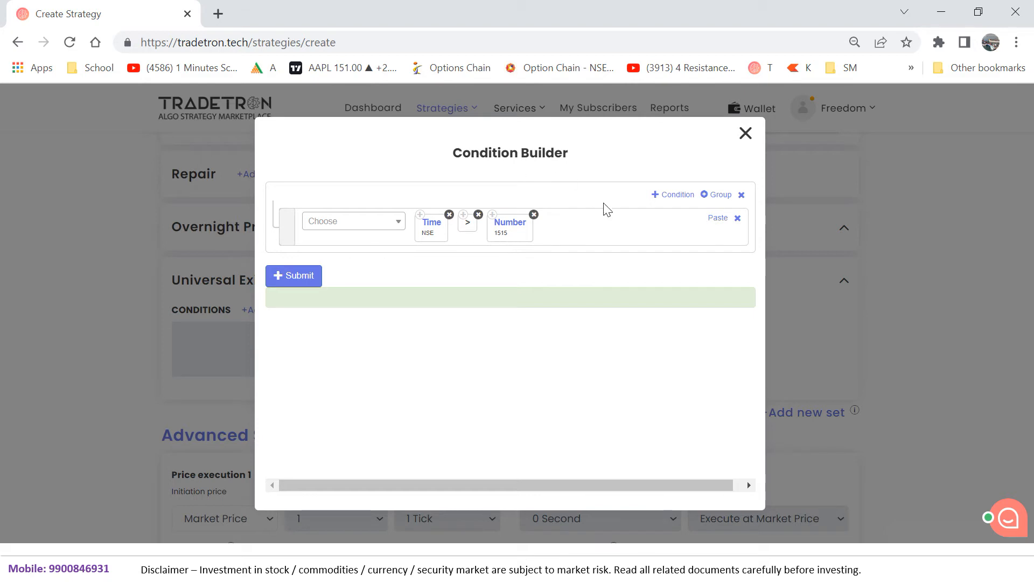
Step: Add a second exit condition combined by OR and begin it with the PNL keyword
left_click(678, 199)
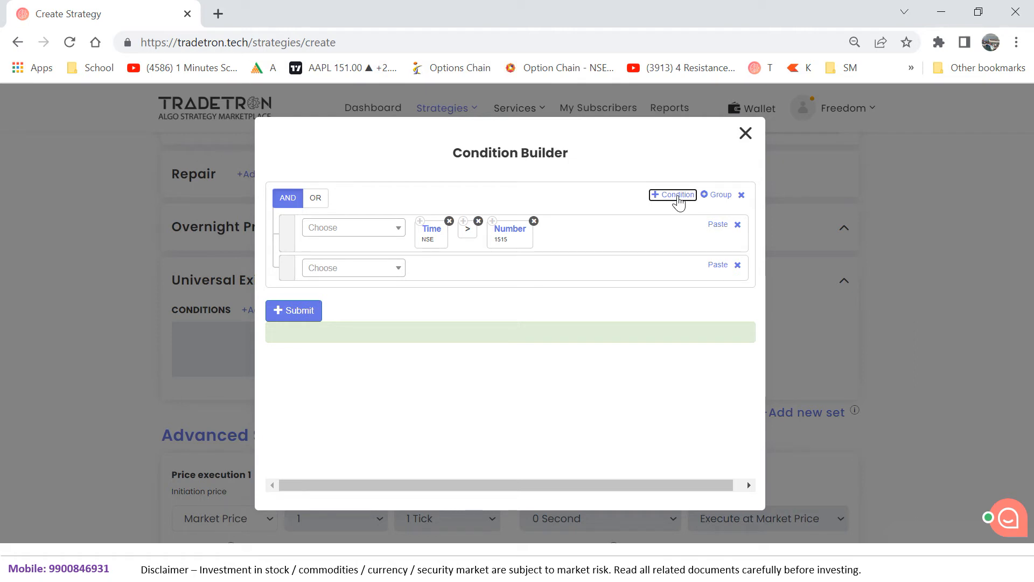
left_click(316, 200)
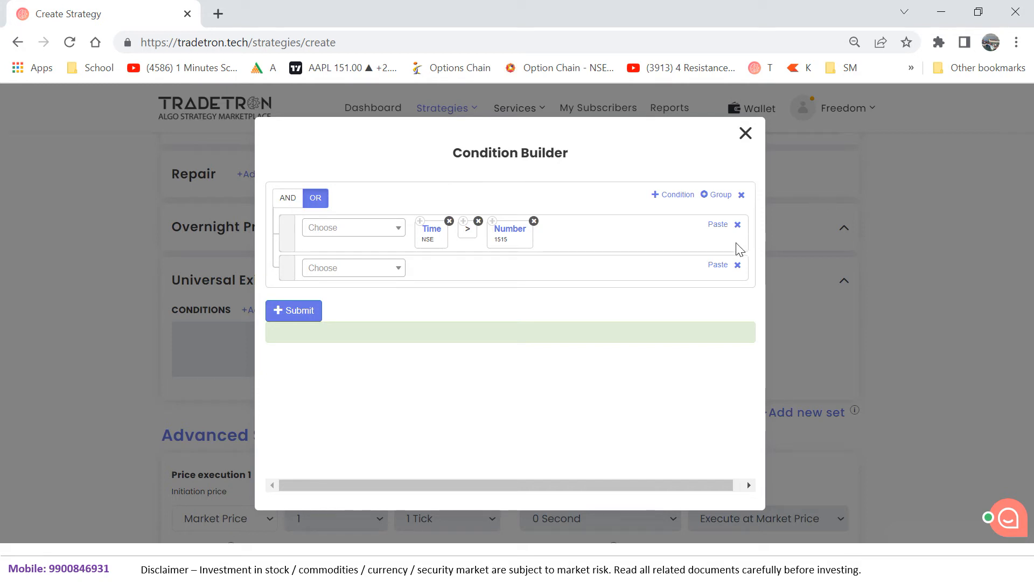
left_click(336, 274)
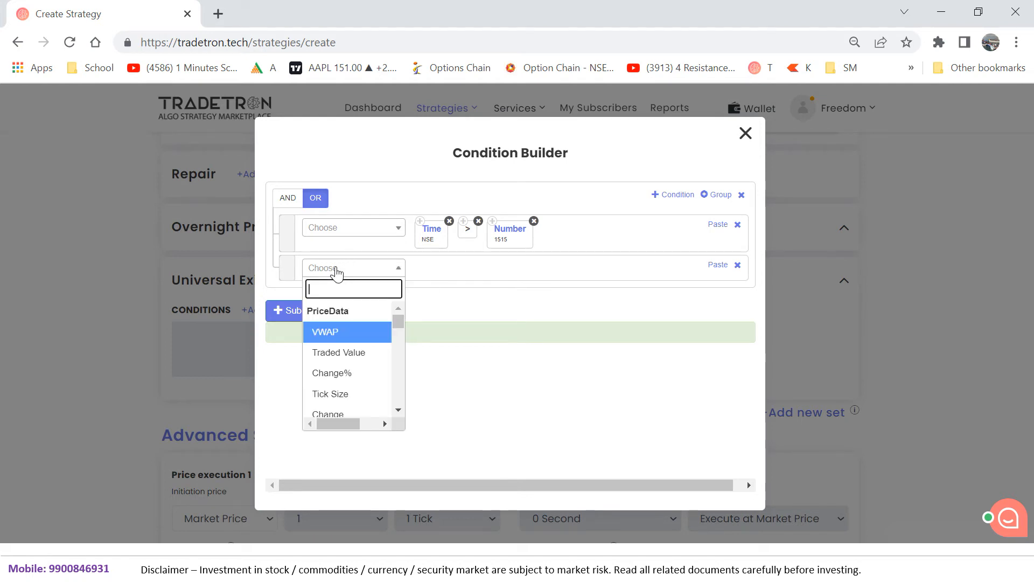
type("pnl")
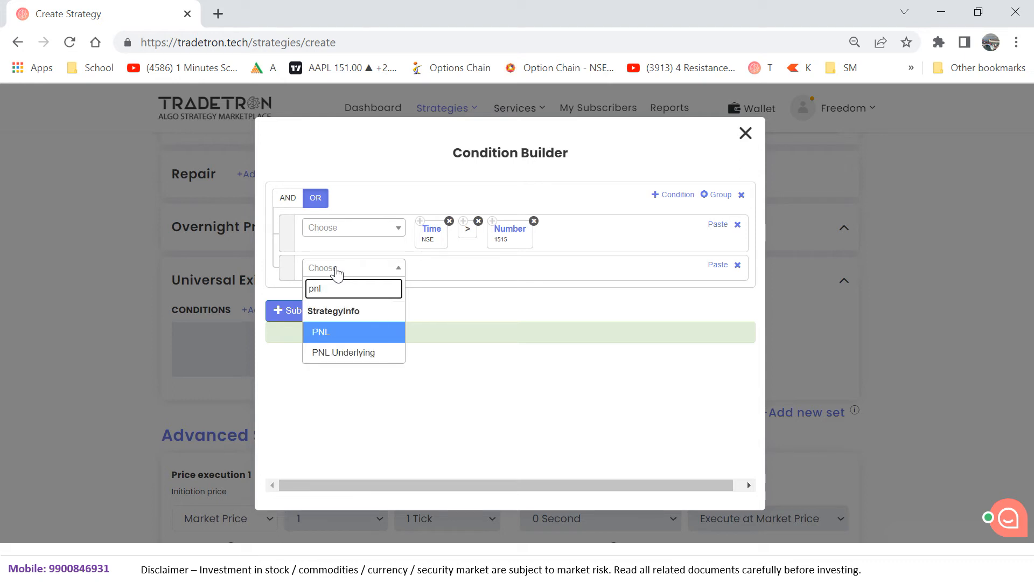
key("Return")
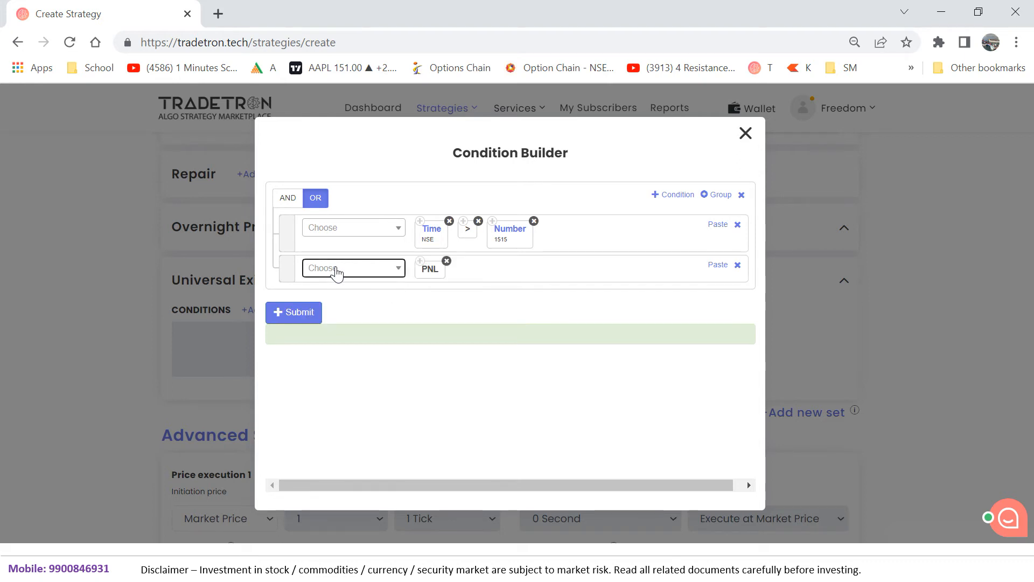
Step: Complete the PNL exit condition with the > operator and the Number keyword set to 1000
left_click(337, 268)
type(">")
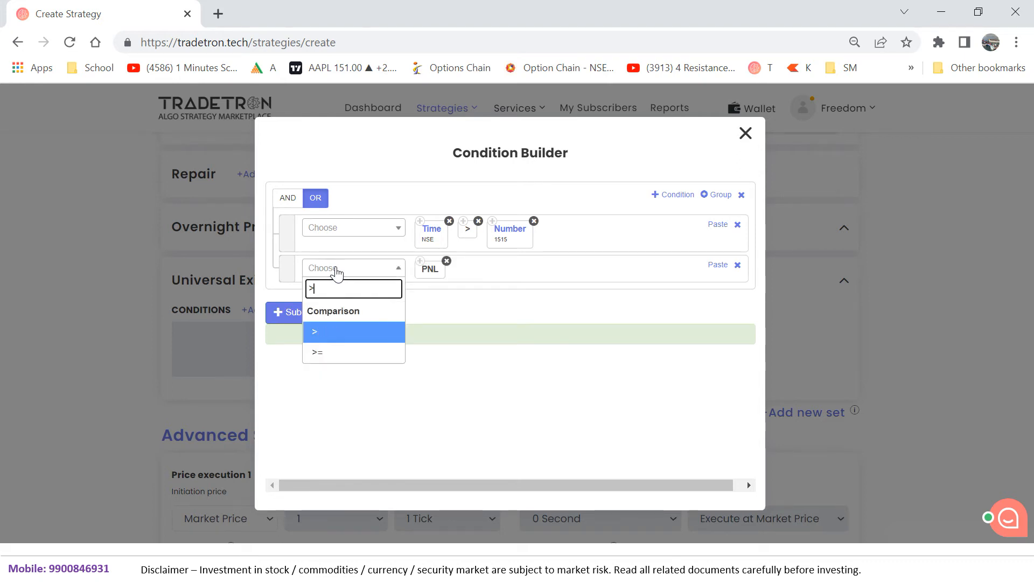
left_click(332, 335)
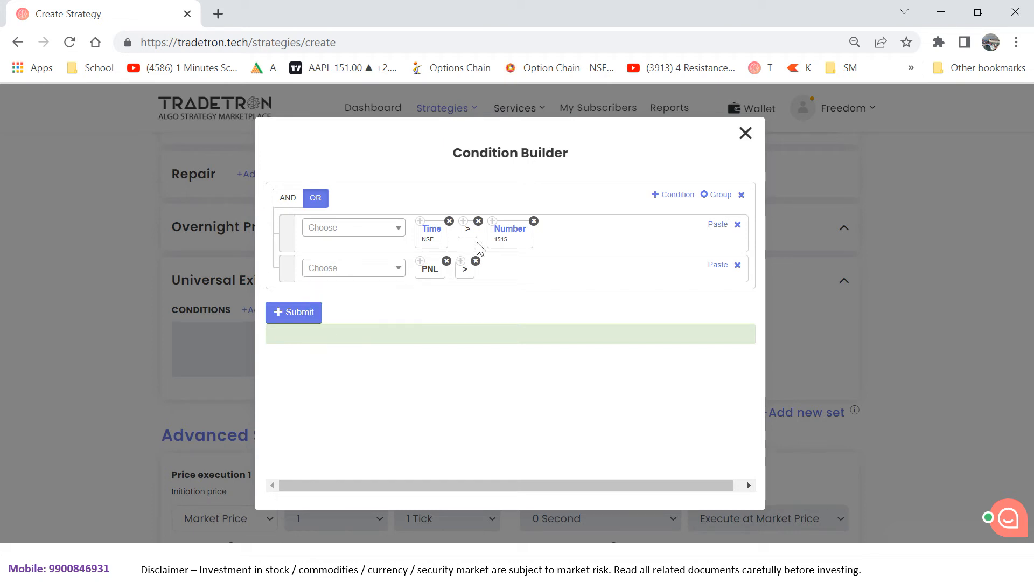
left_click(364, 269)
type("n")
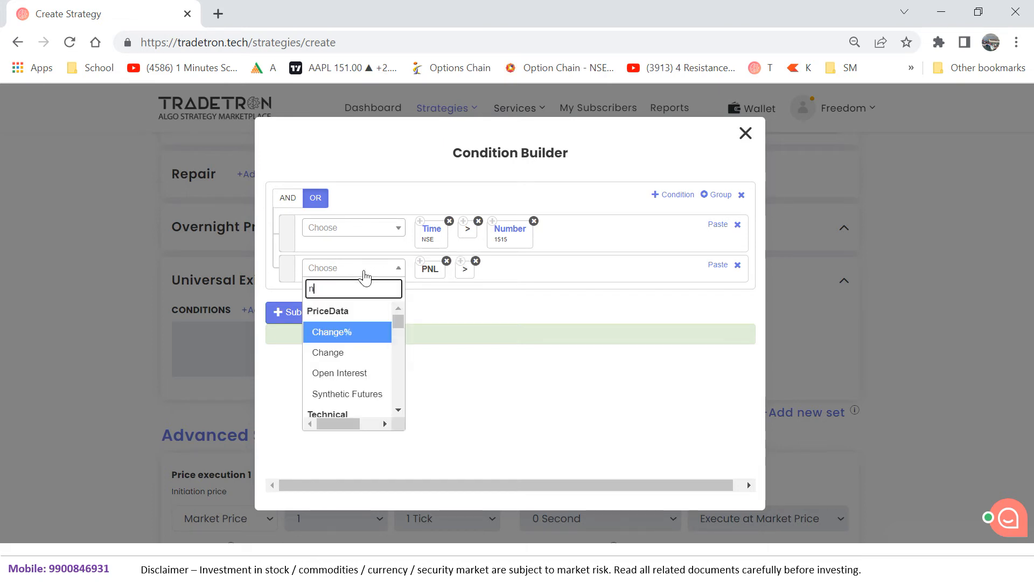
type("umber")
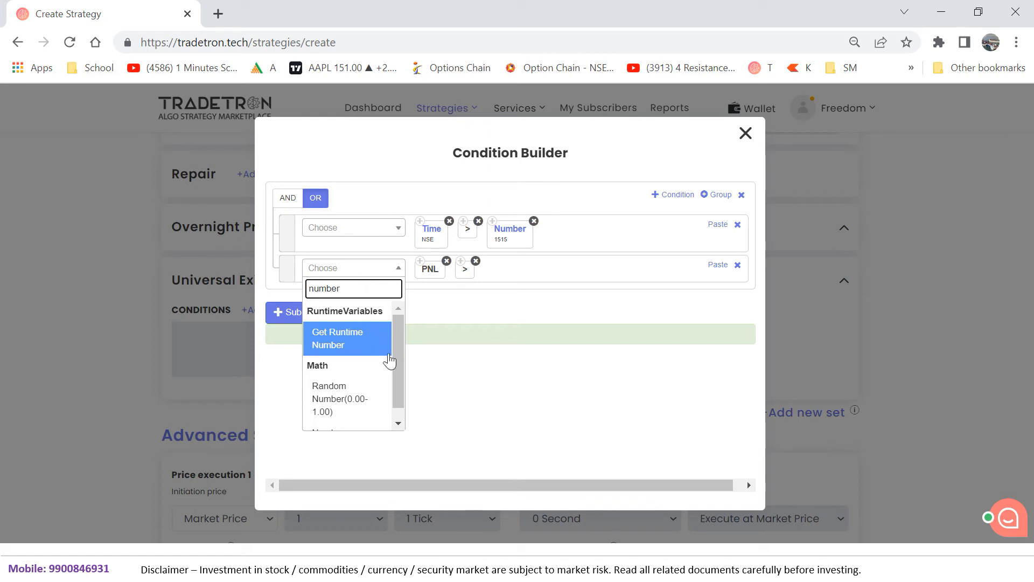
left_click_drag(399, 367, 399, 399)
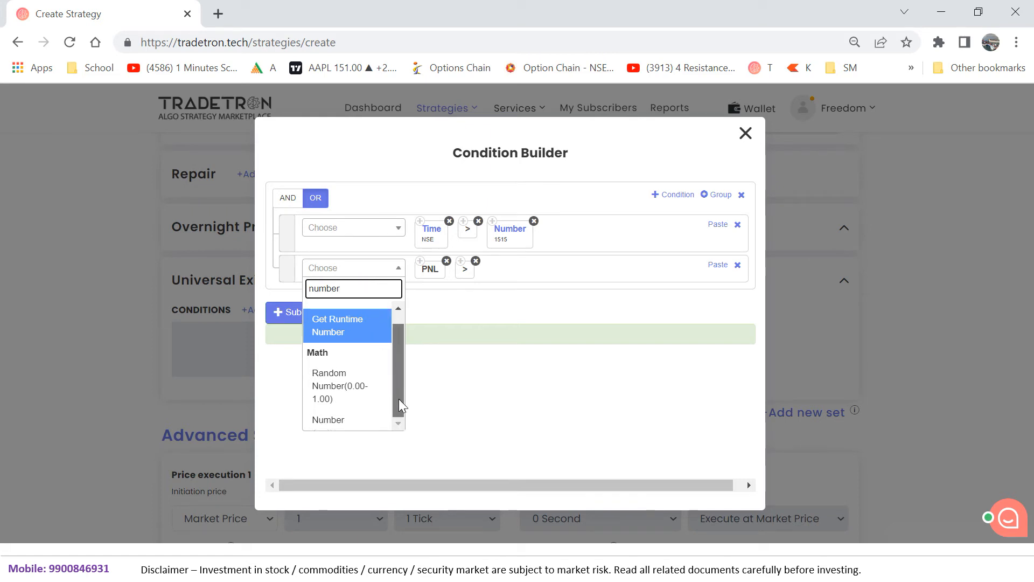
left_click(332, 419)
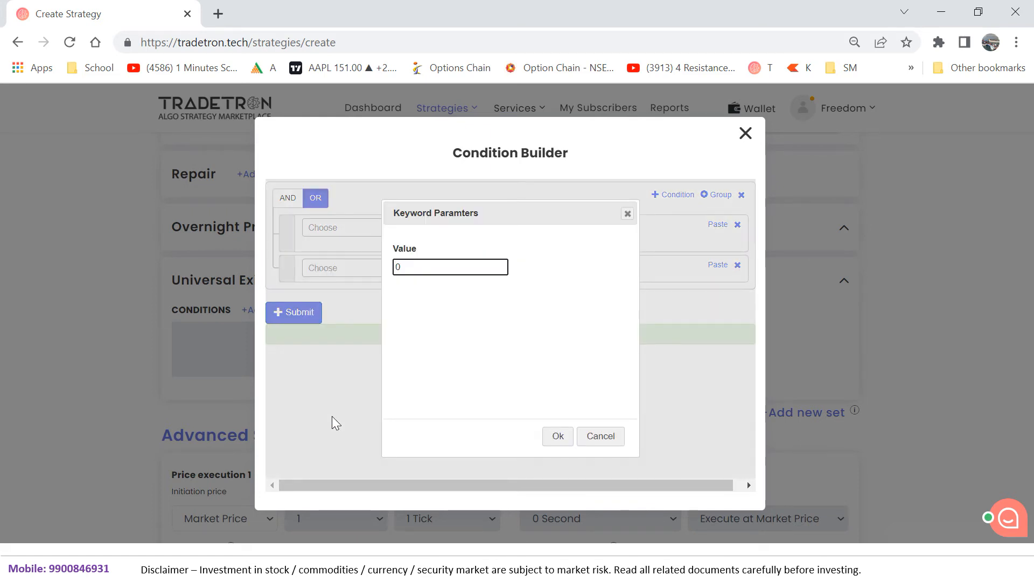
type("1000")
key("Tab")
key("Return")
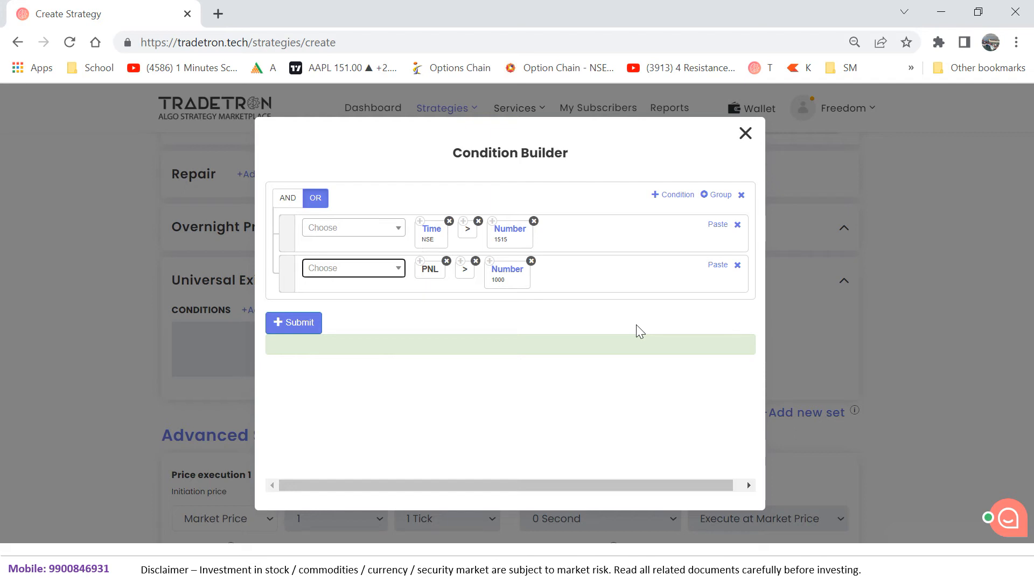
Step: Add a third exit condition and paste a copy of the second condition's PNL block into it
left_click(680, 196)
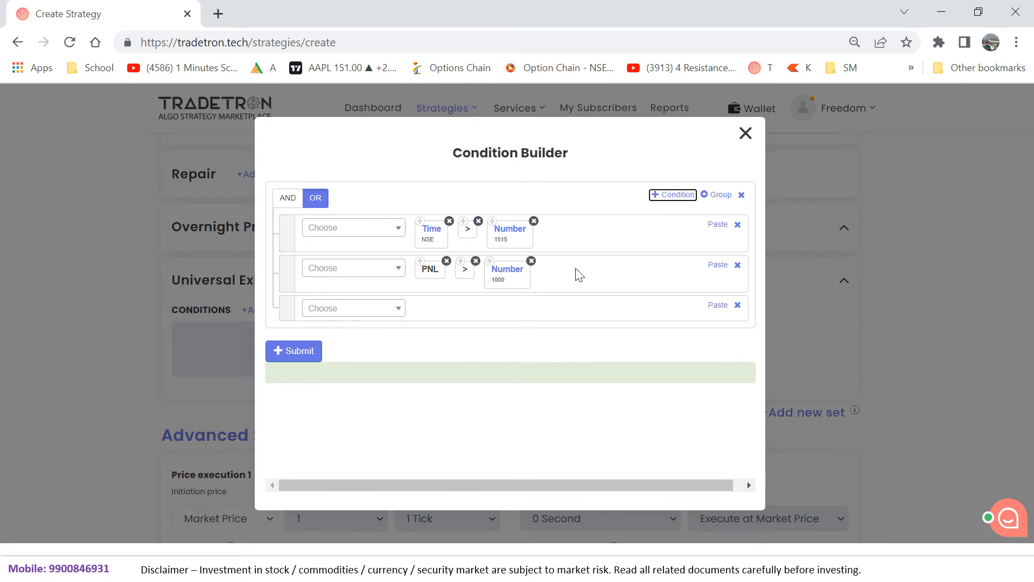
left_click(347, 309)
left_click(347, 309)
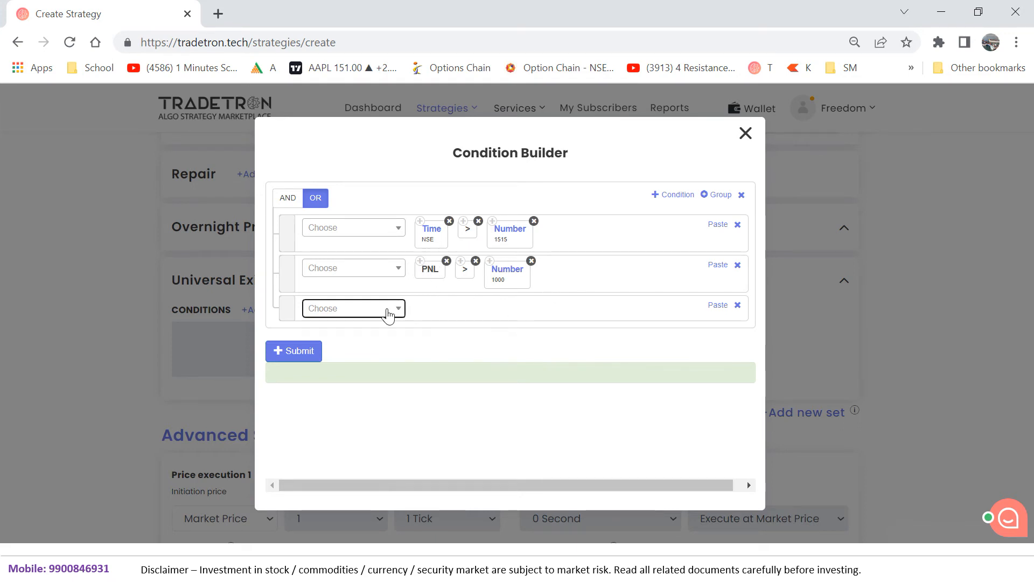
left_click(422, 269)
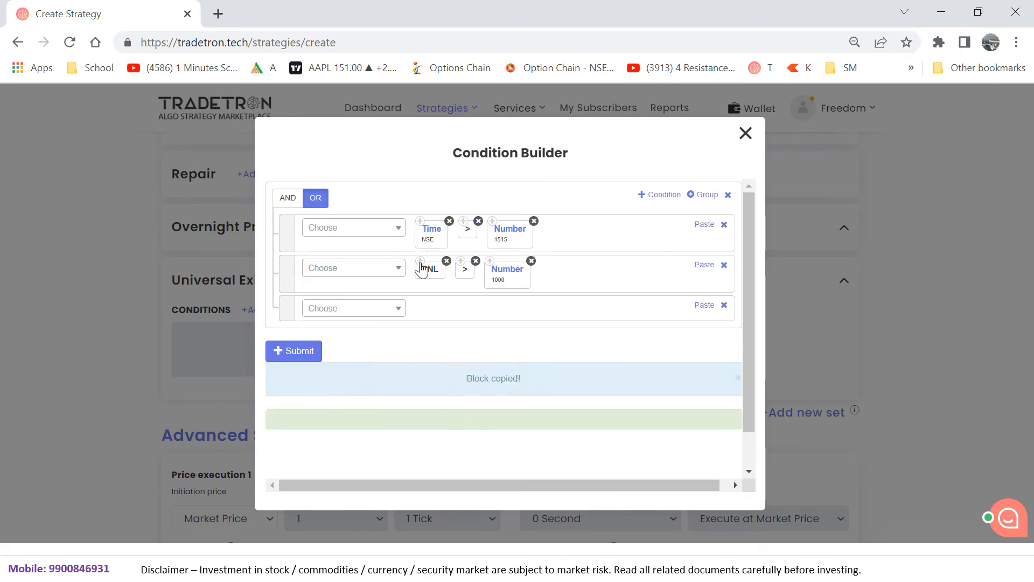
left_click(702, 305)
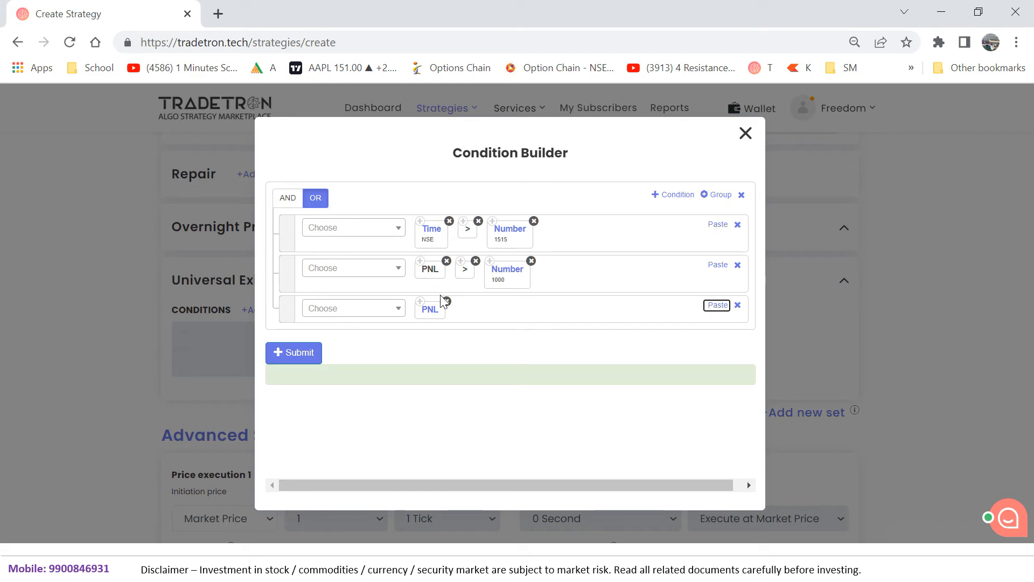
Step: Extend the third exit condition with the < operator and a pasted copy of the Number 1000 block
left_click(335, 311)
type("<")
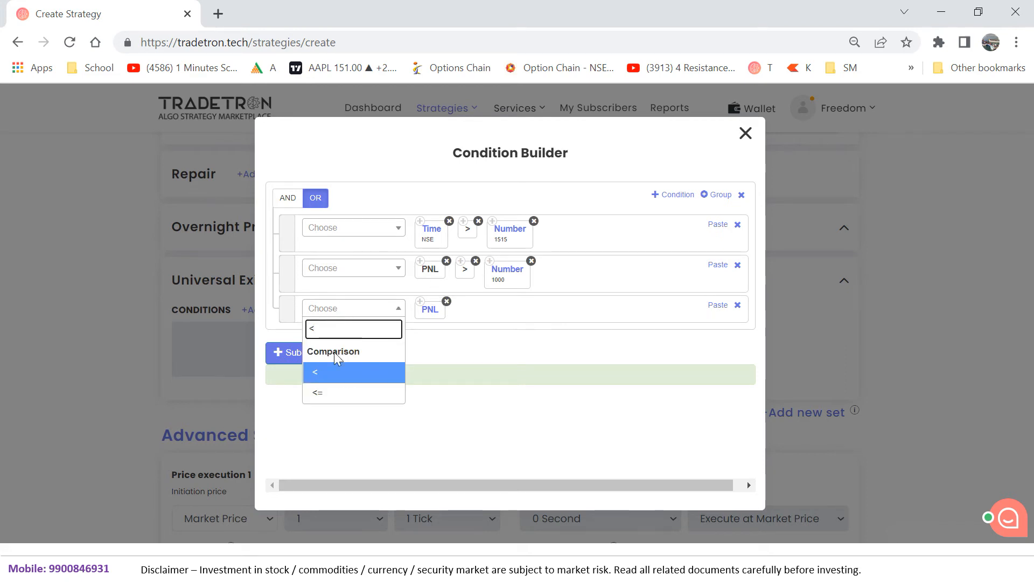
left_click(326, 387)
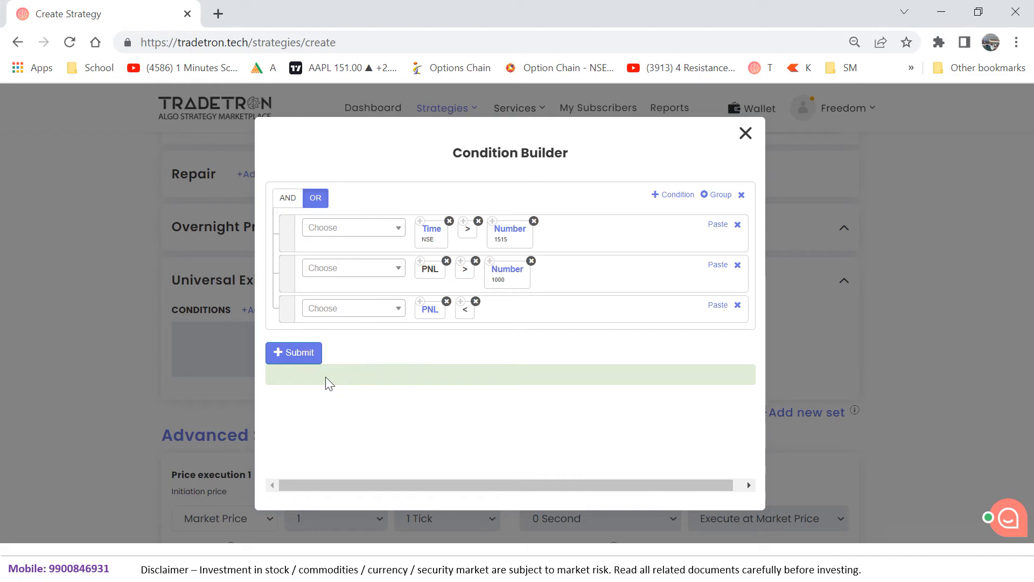
left_click(492, 263)
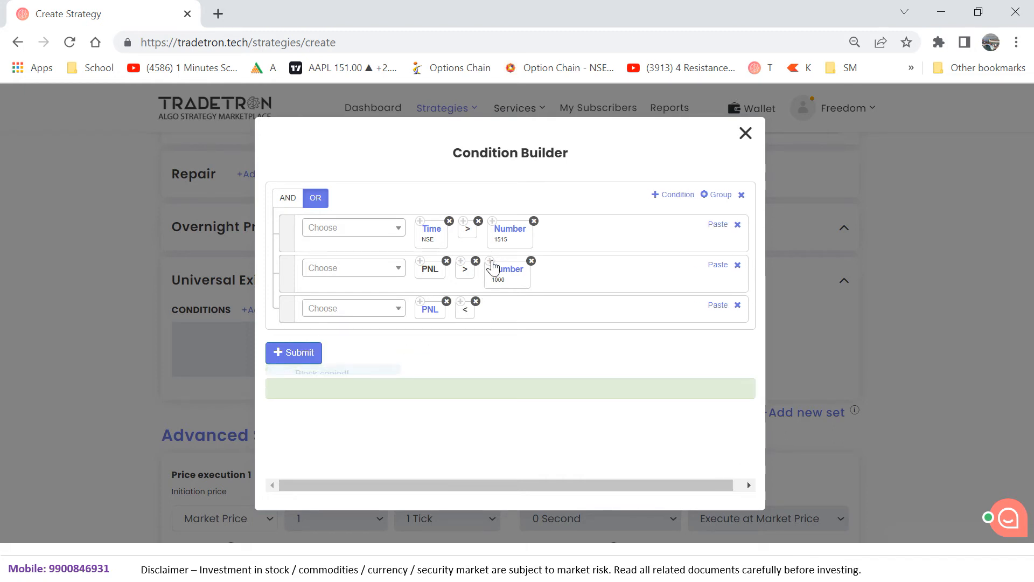
left_click(704, 305)
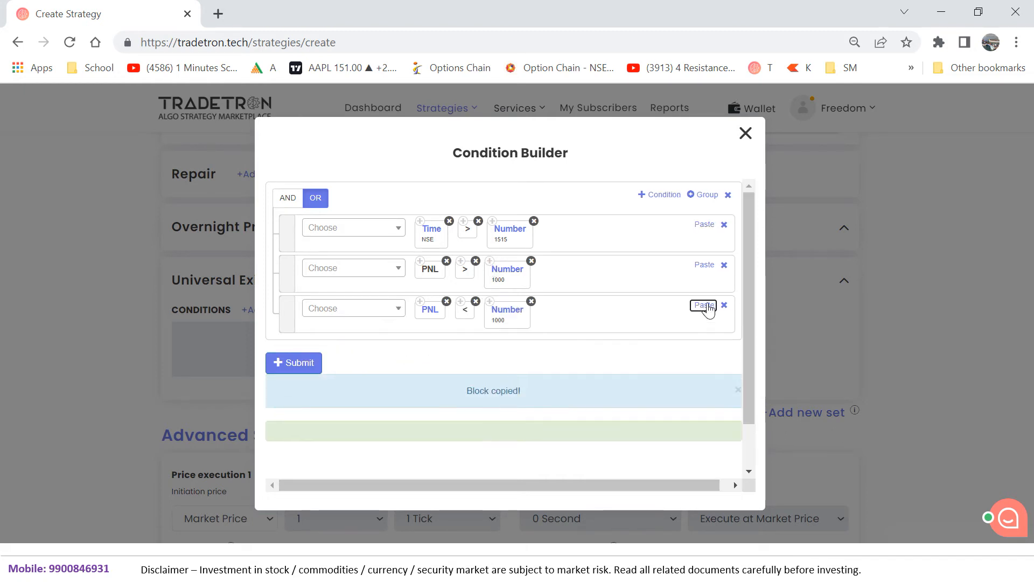
Step: Set the third exit condition's Number value to -750, submit the universal exit conditions and close the Condition Builder
left_click(513, 315)
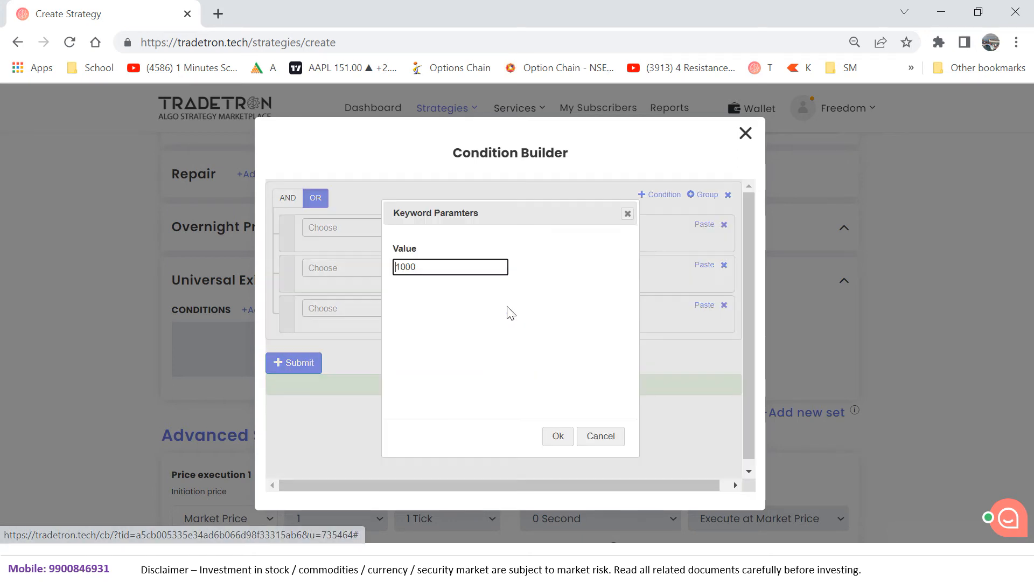
left_click(445, 266)
double_click(445, 266)
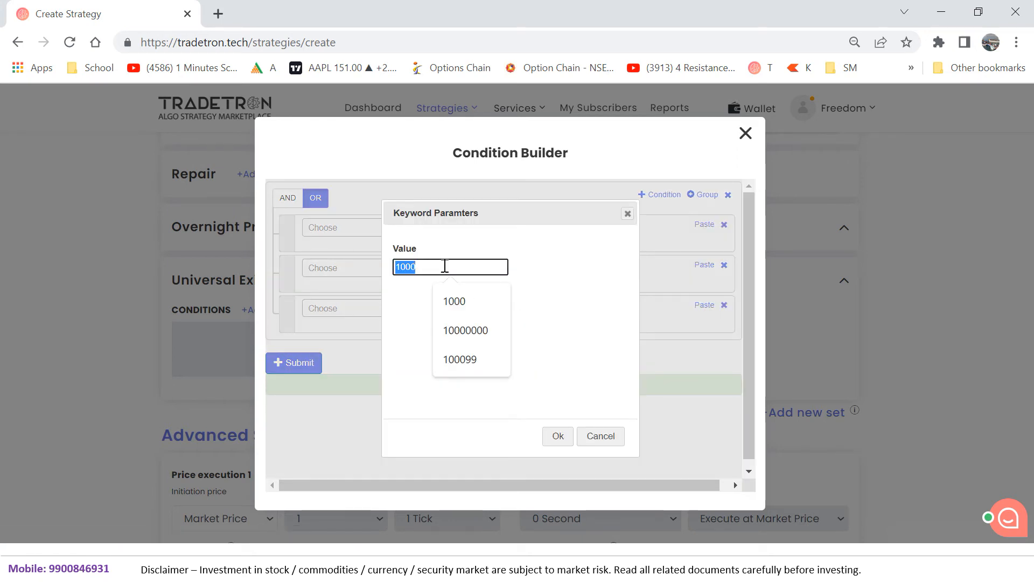
type("-7")
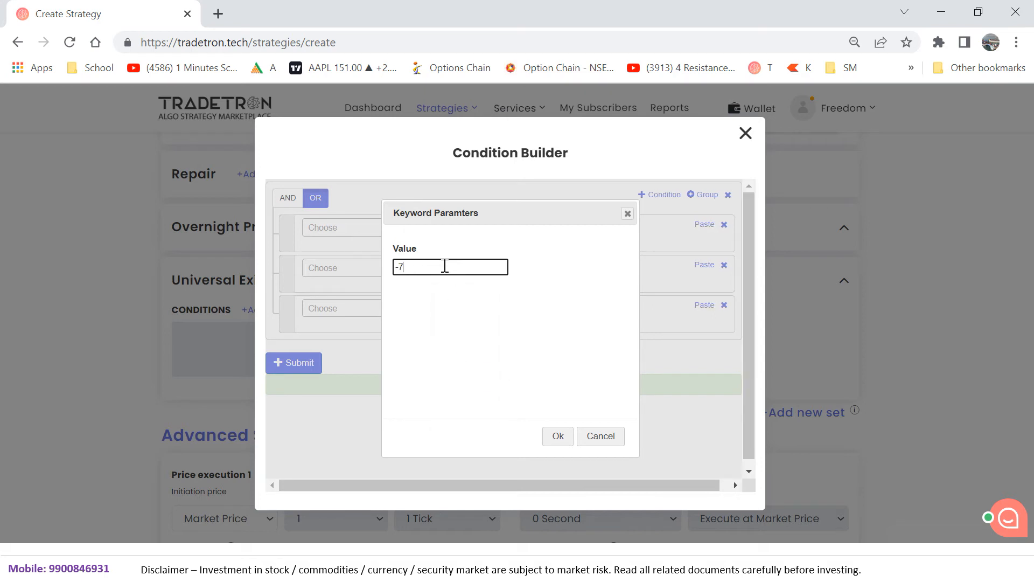
type("50")
key("Return")
left_click(291, 364)
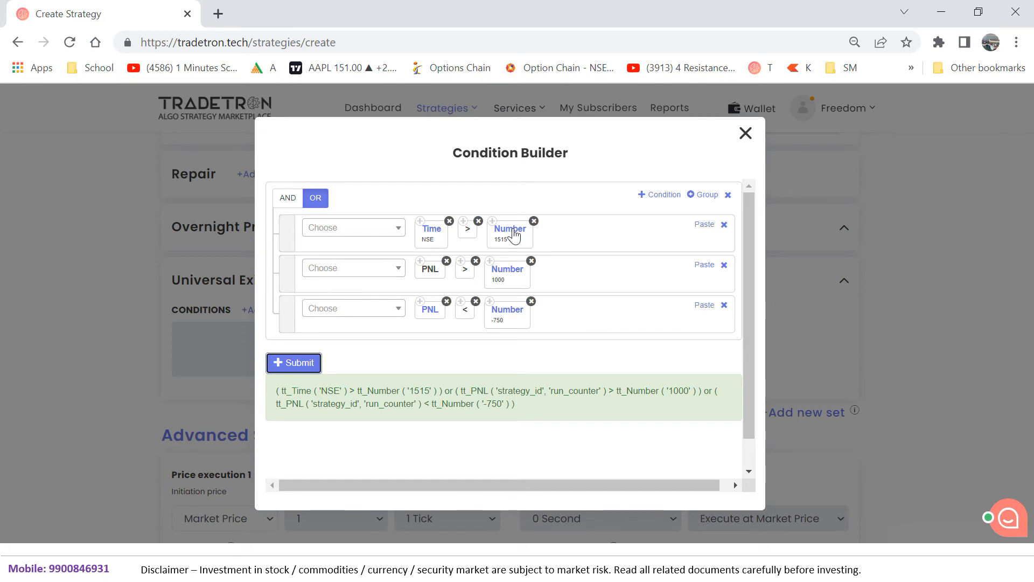
left_click(747, 133)
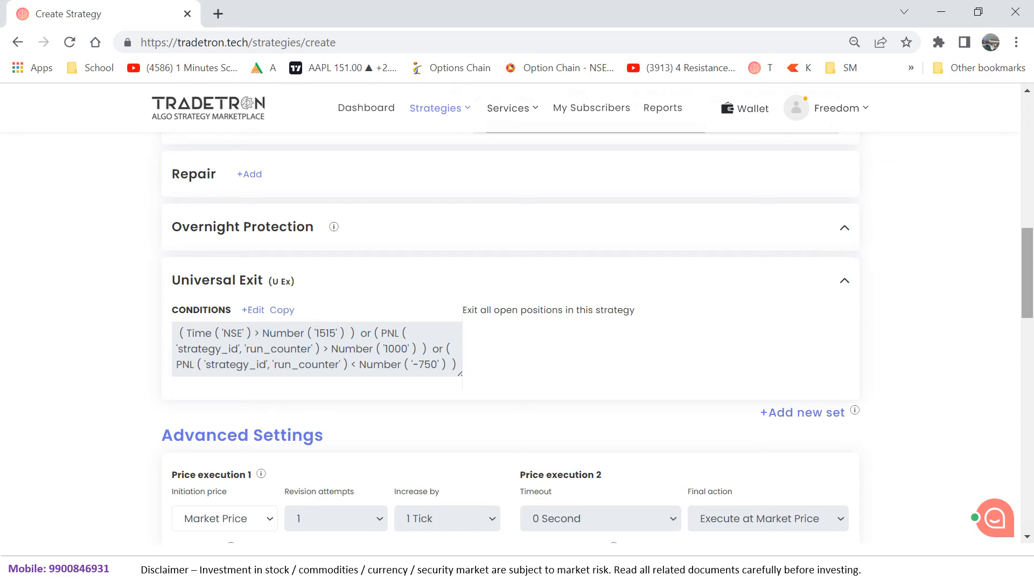
Step: Set Price execution 1 to an initiation price of Avg of Bid/Ask with 4 revision attempts
scroll(517, 334, "down", 4)
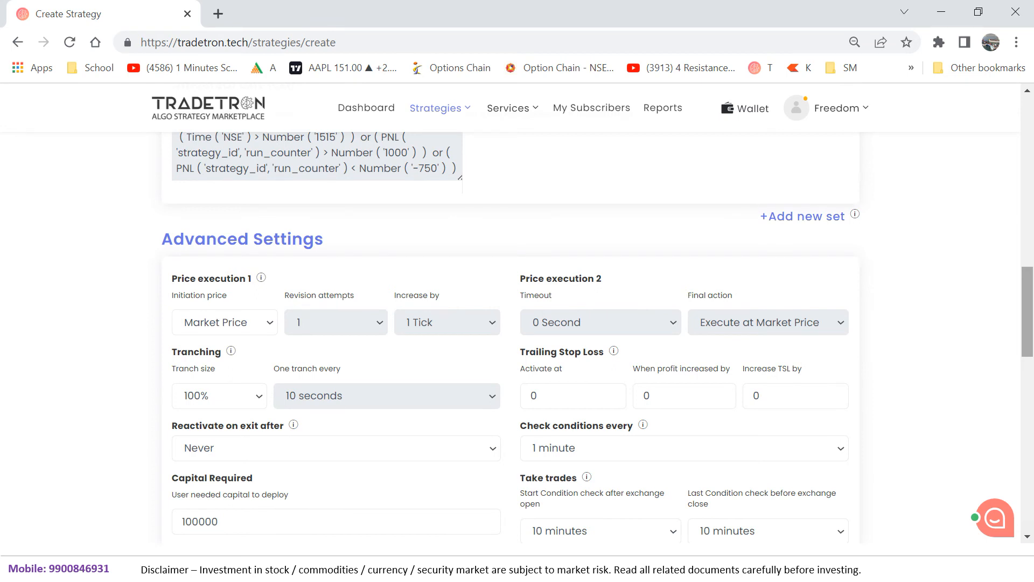
scroll(748, 363, "up", 8)
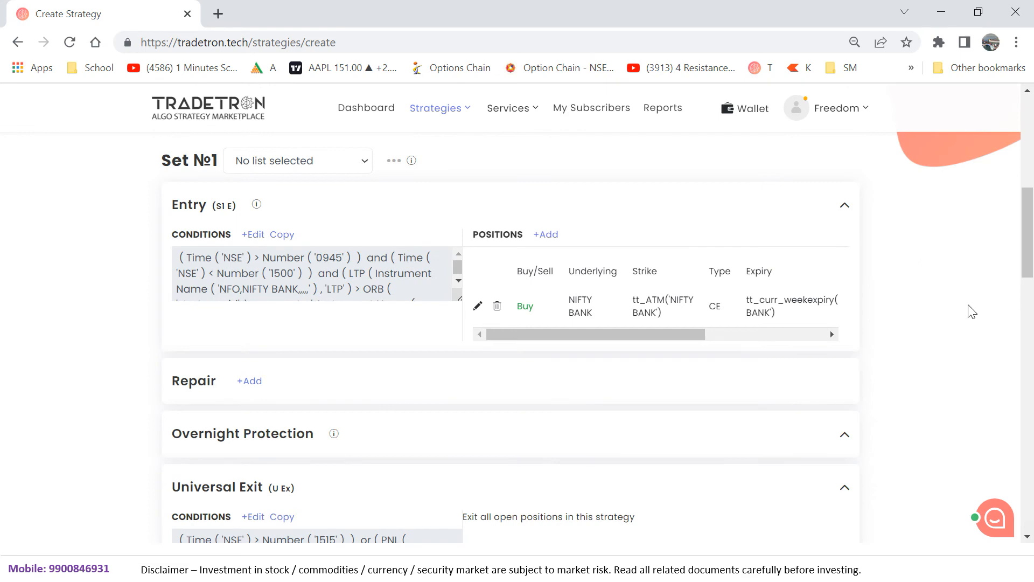
scroll(1033, 361, "down", 8)
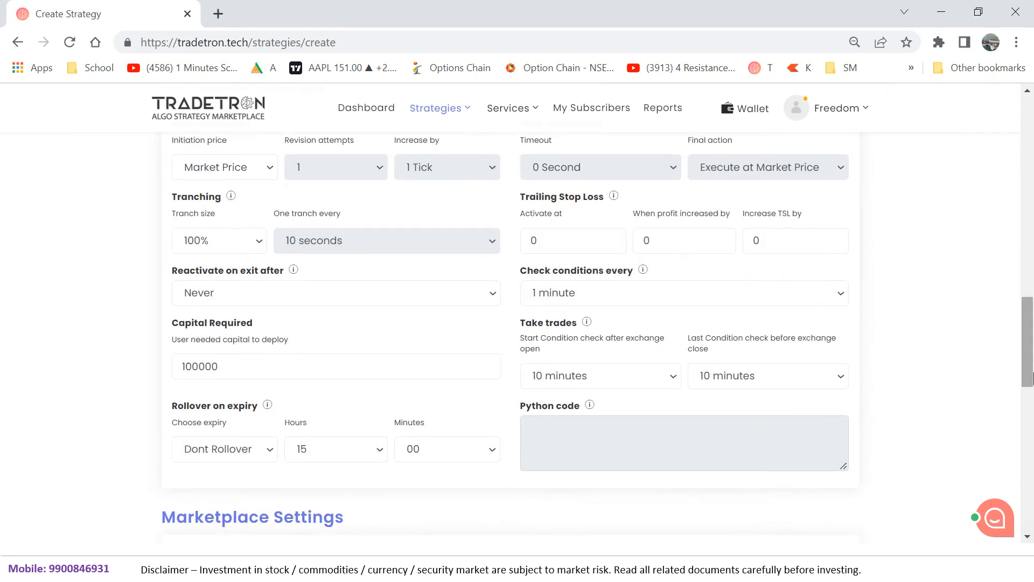
left_click_drag(1033, 378, 1033, 375)
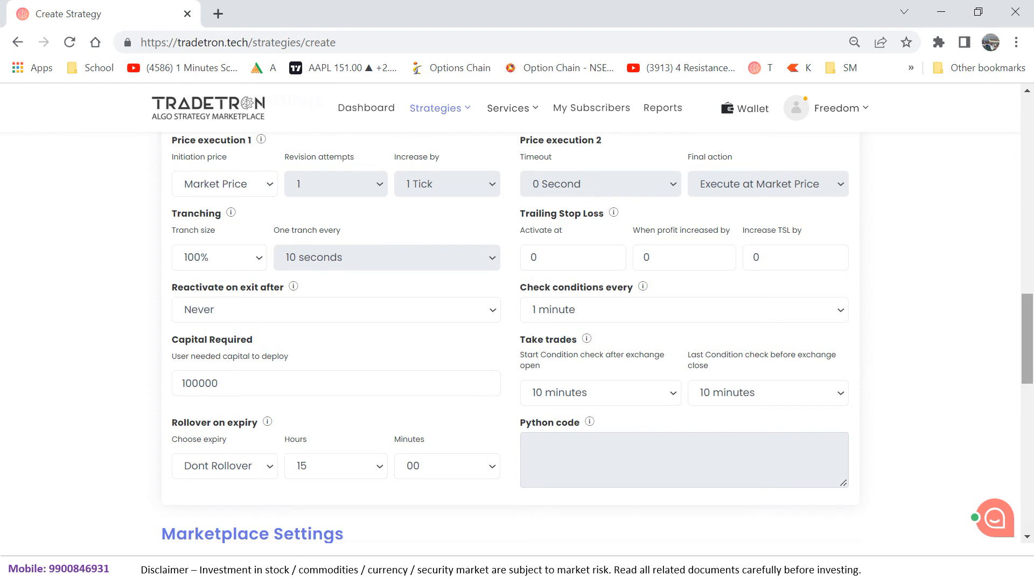
left_click_drag(1033, 376, 1033, 358)
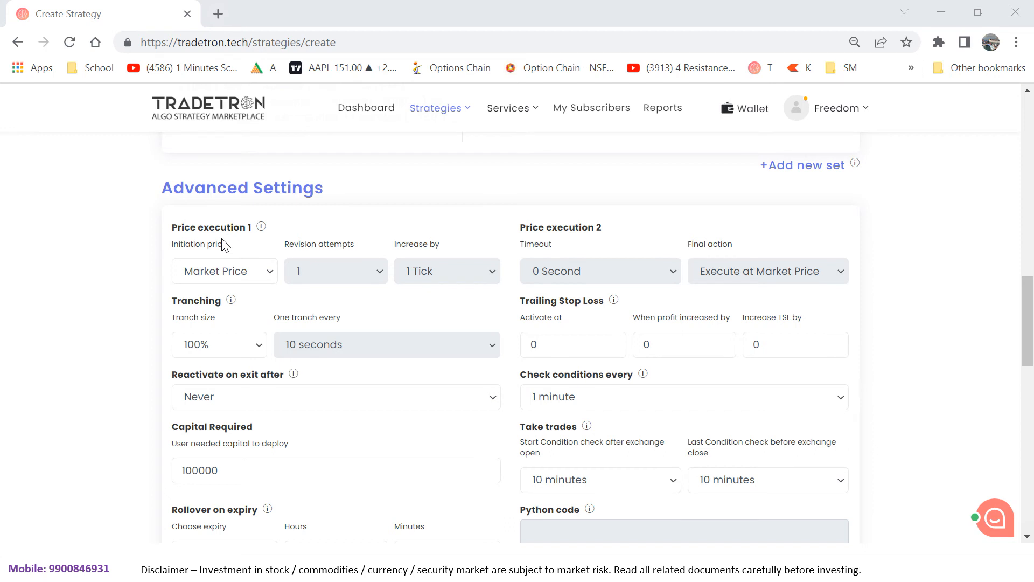
left_click(238, 275)
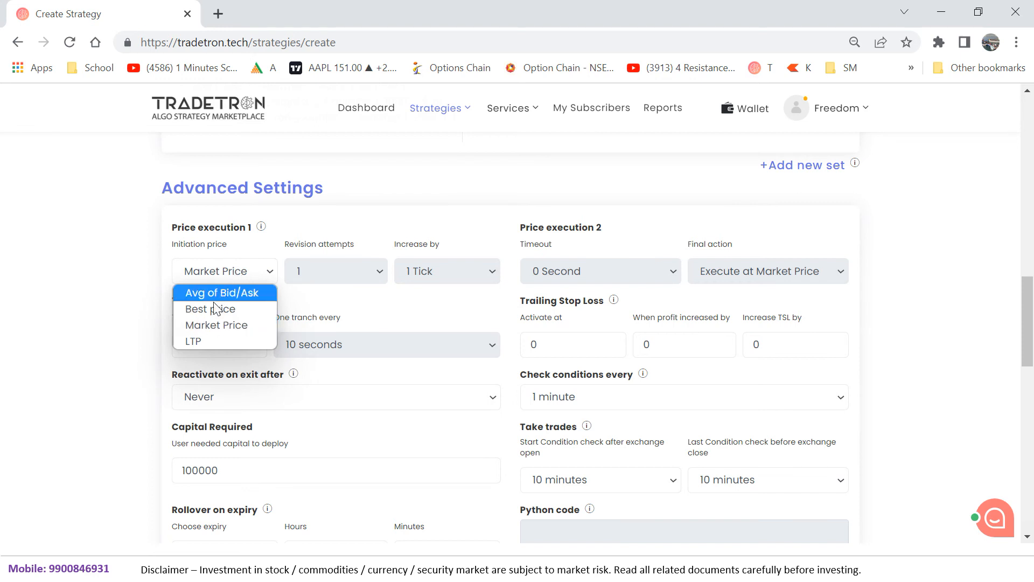
left_click(111, 296)
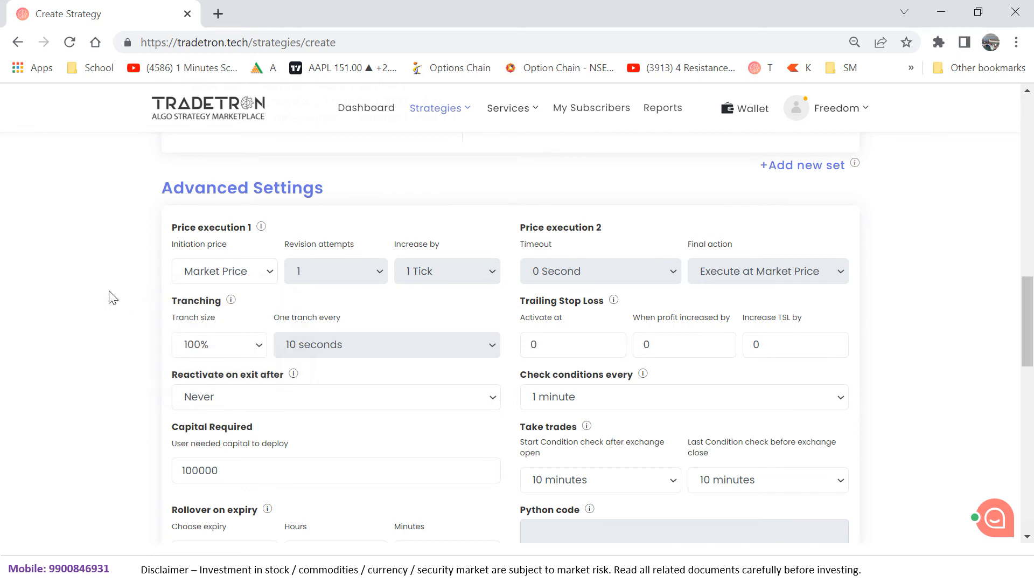
left_click(219, 277)
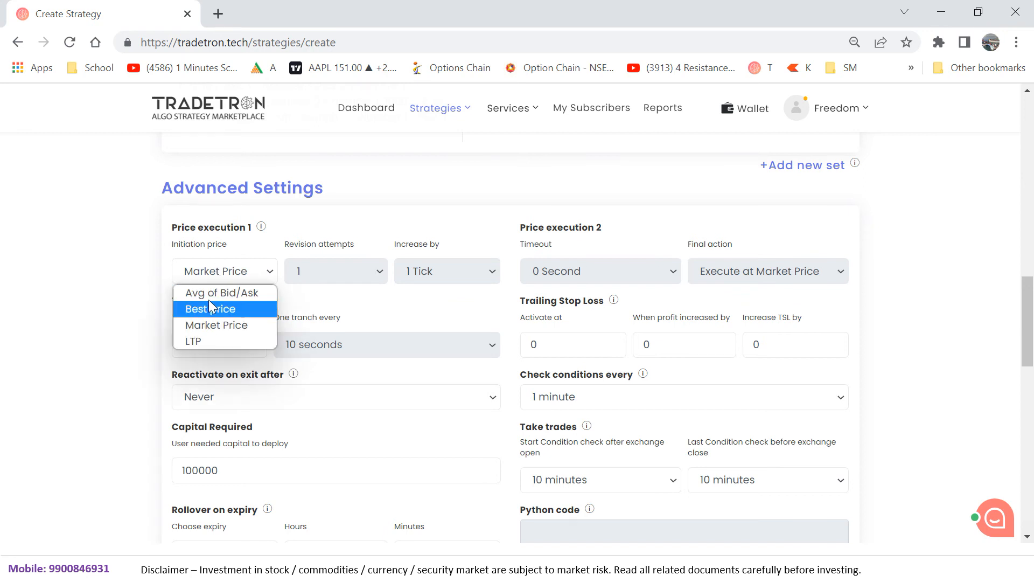
left_click(219, 293)
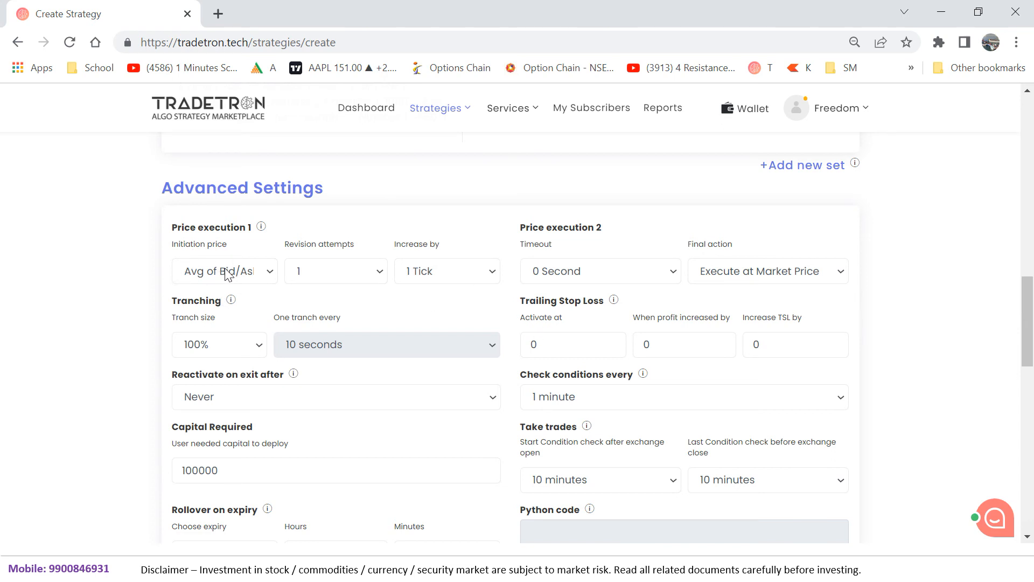
left_click(332, 273)
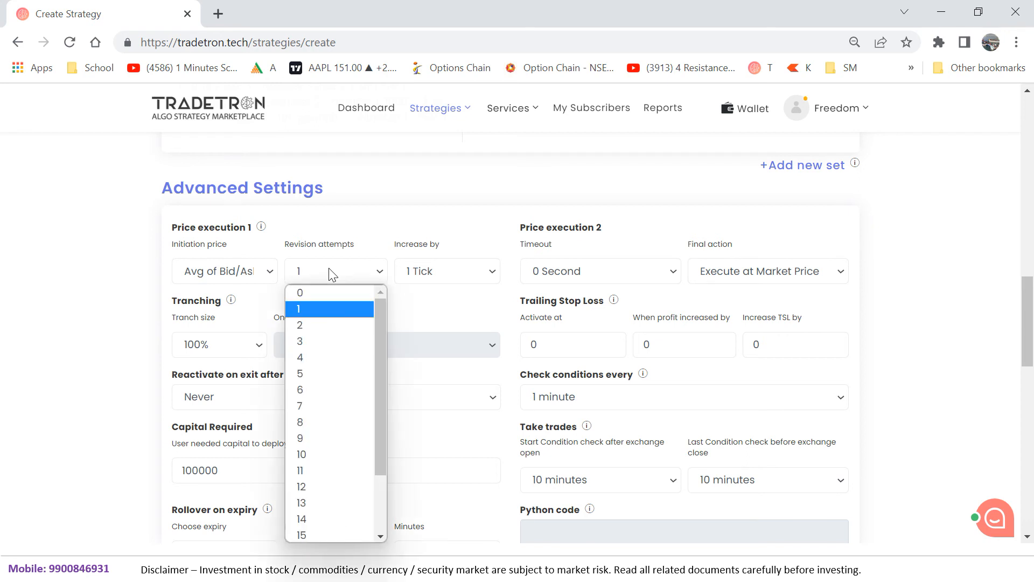
left_click(319, 364)
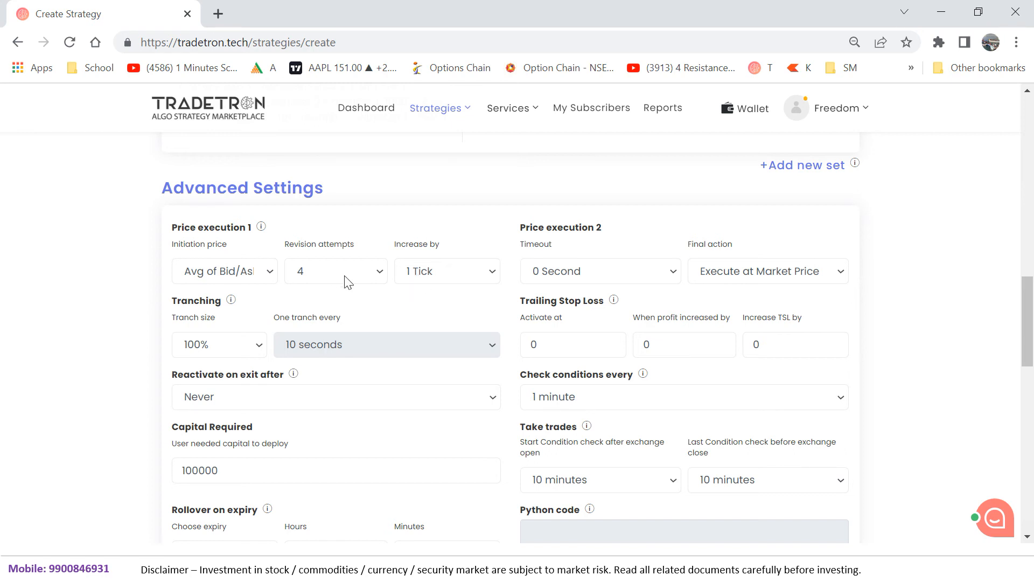
Step: Switch the initiation price to Market Price and return it to Avg of Bid/Ask
left_click(203, 276)
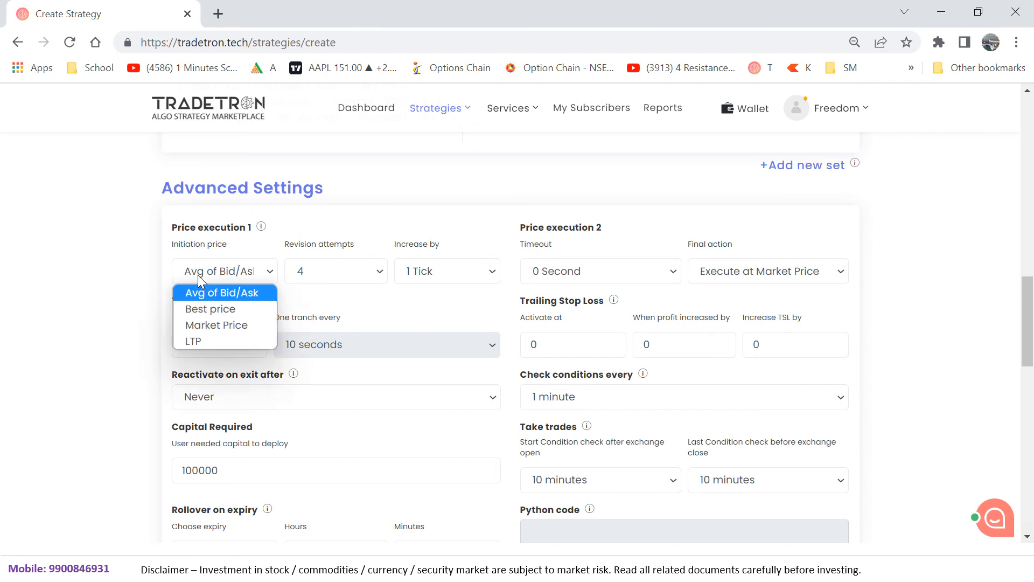
left_click(211, 325)
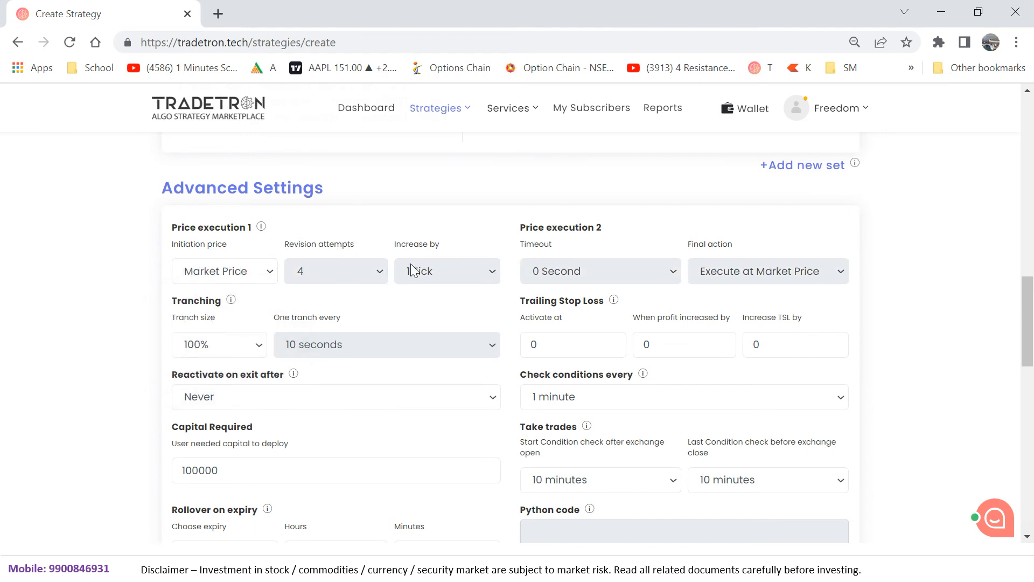
left_click(218, 276)
left_click(215, 294)
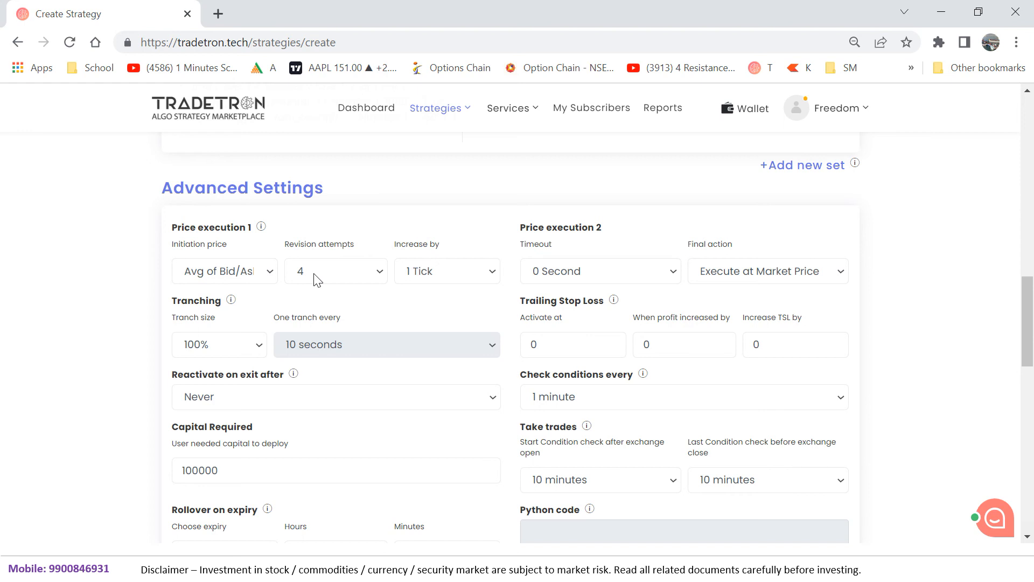
Step: Set the Price execution 2 timeout to 3 Seconds
left_click(561, 276)
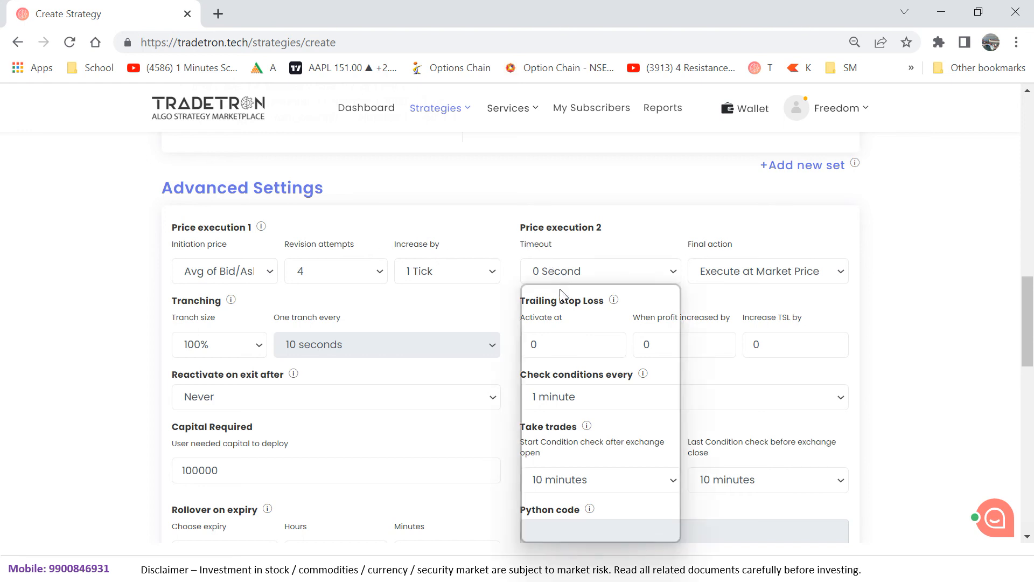
left_click(559, 342)
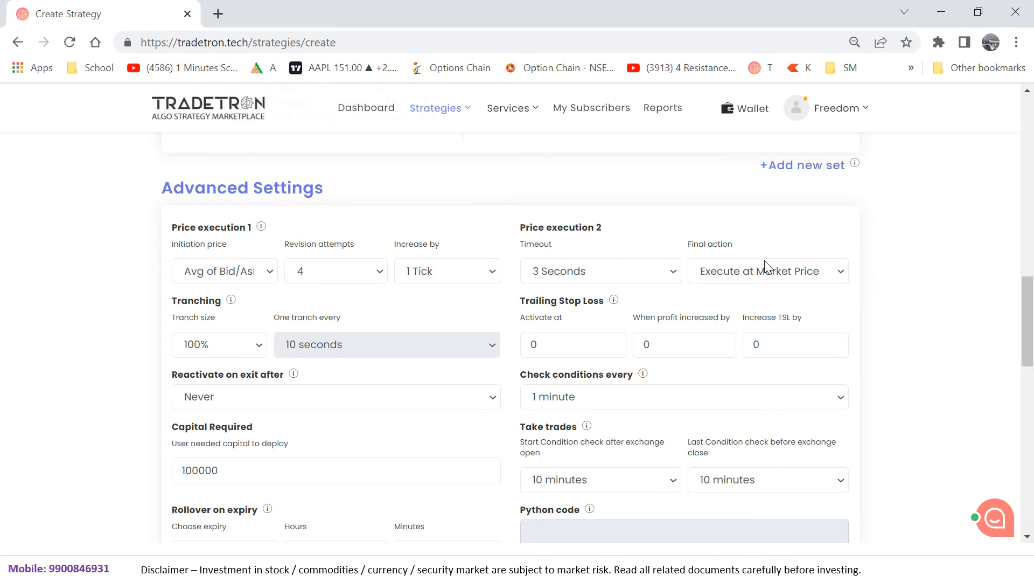
Step: Configure tranching with a tranch size of 25% and one tranch every 2 seconds
scroll(768, 266, "down", 1)
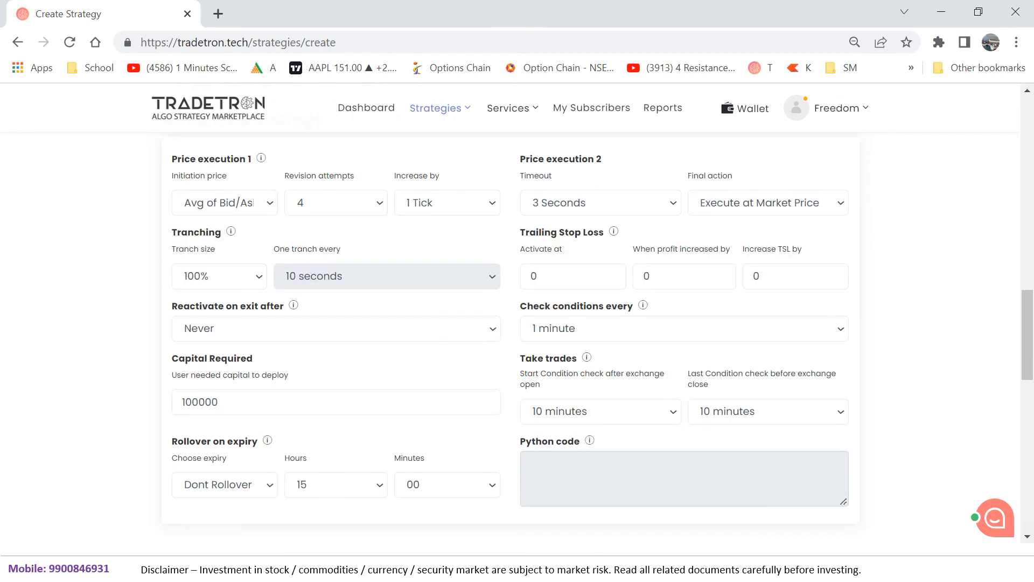
left_click(237, 288)
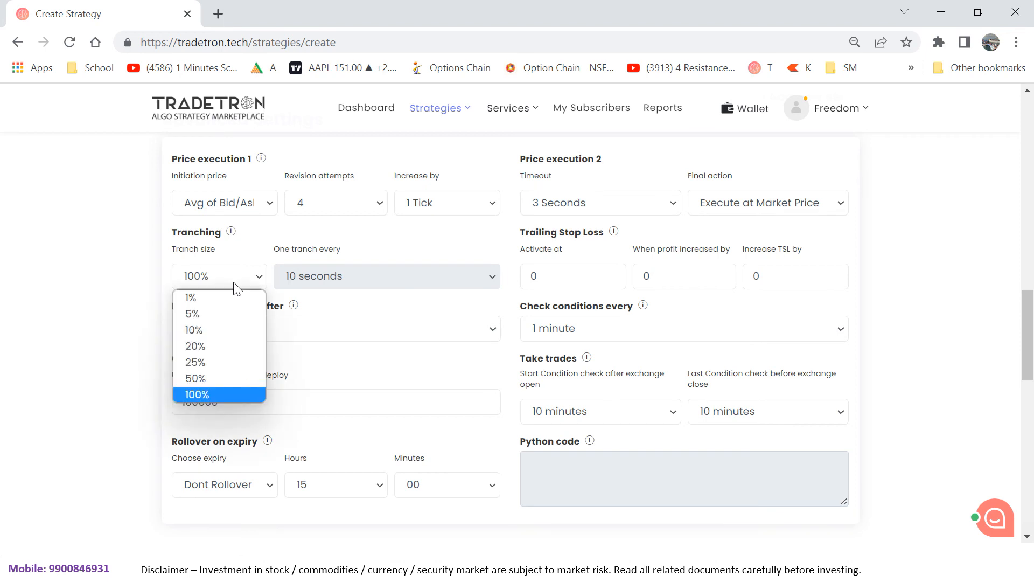
left_click(234, 283)
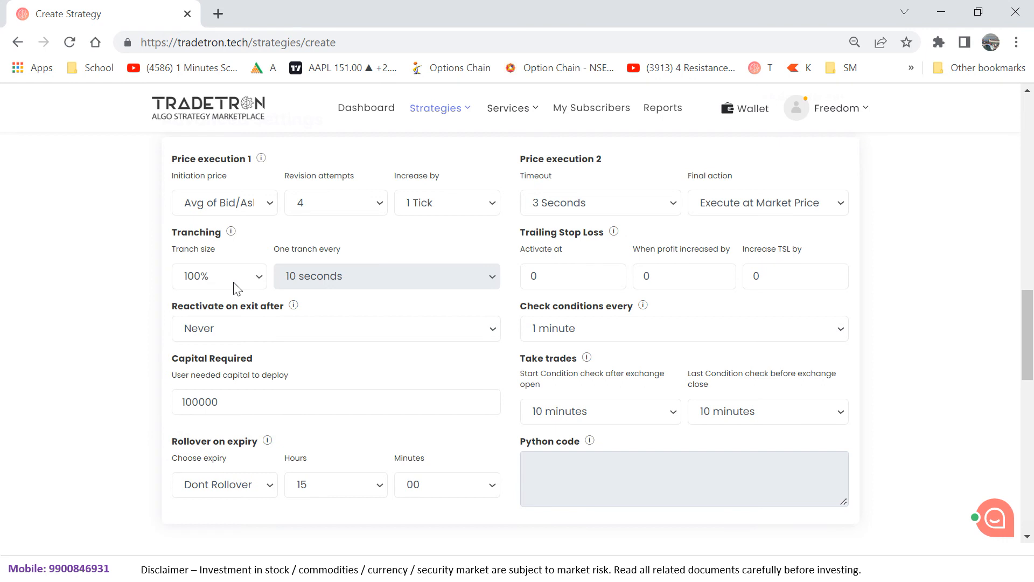
left_click(237, 289)
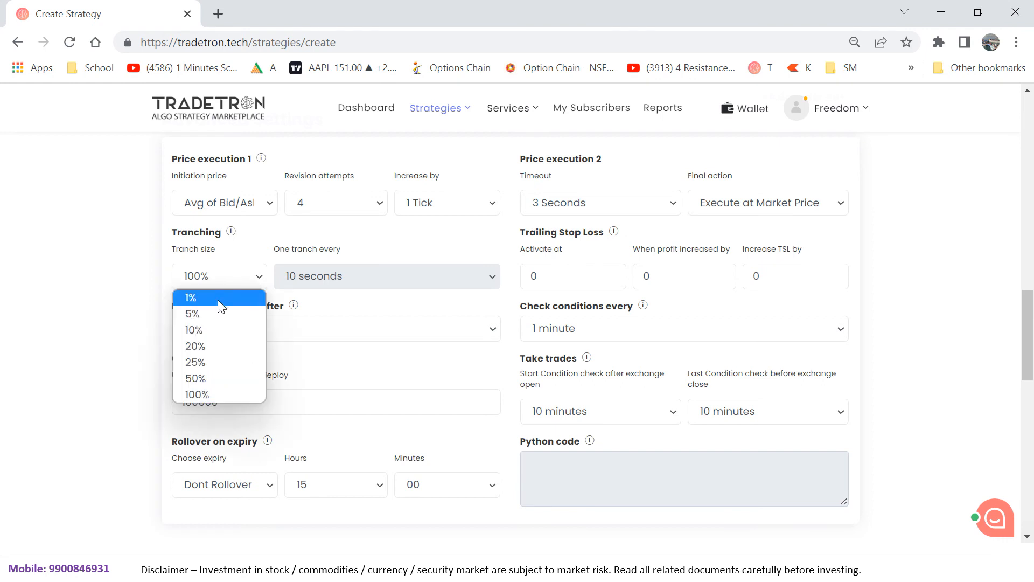
left_click(197, 363)
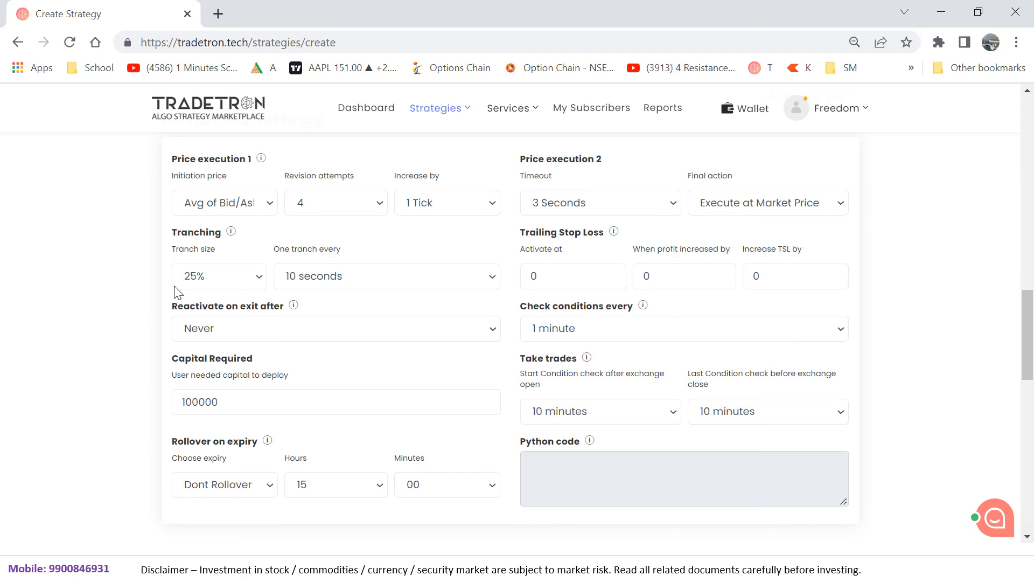
left_click(316, 279)
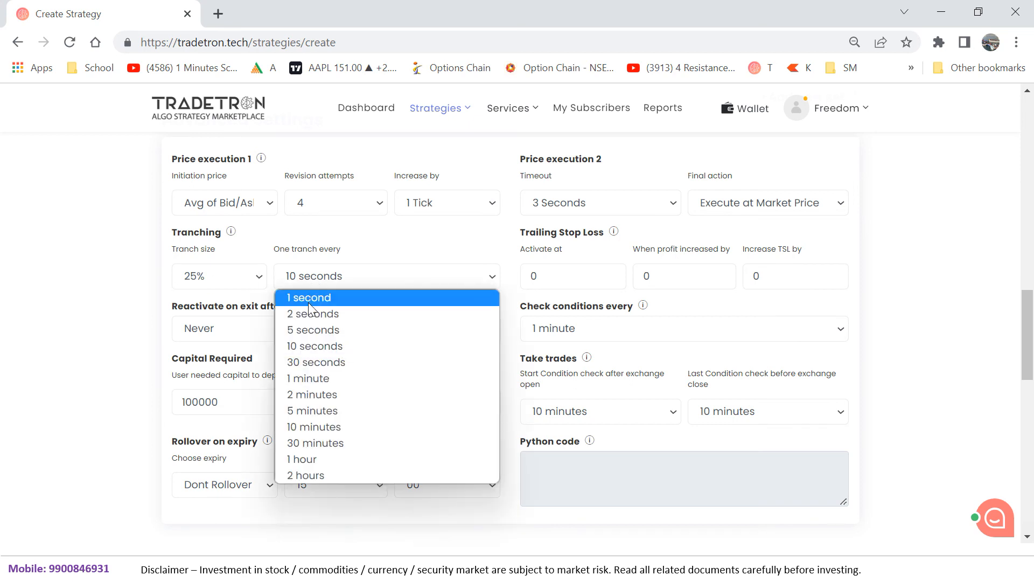
left_click(308, 303)
left_click(330, 278)
left_click(312, 313)
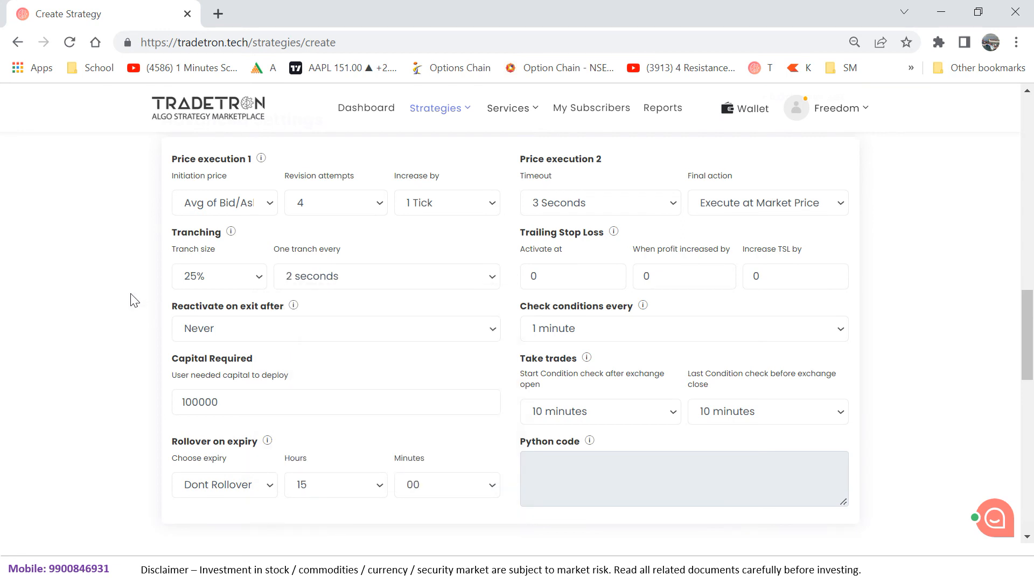
Step: Set the tranch size back to 100%
left_click(224, 275)
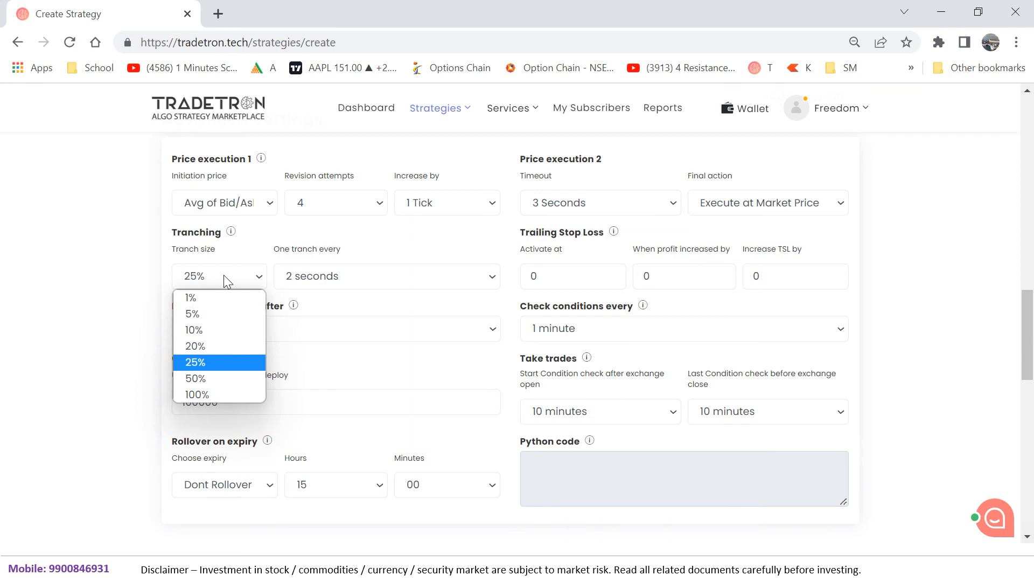
left_click(192, 396)
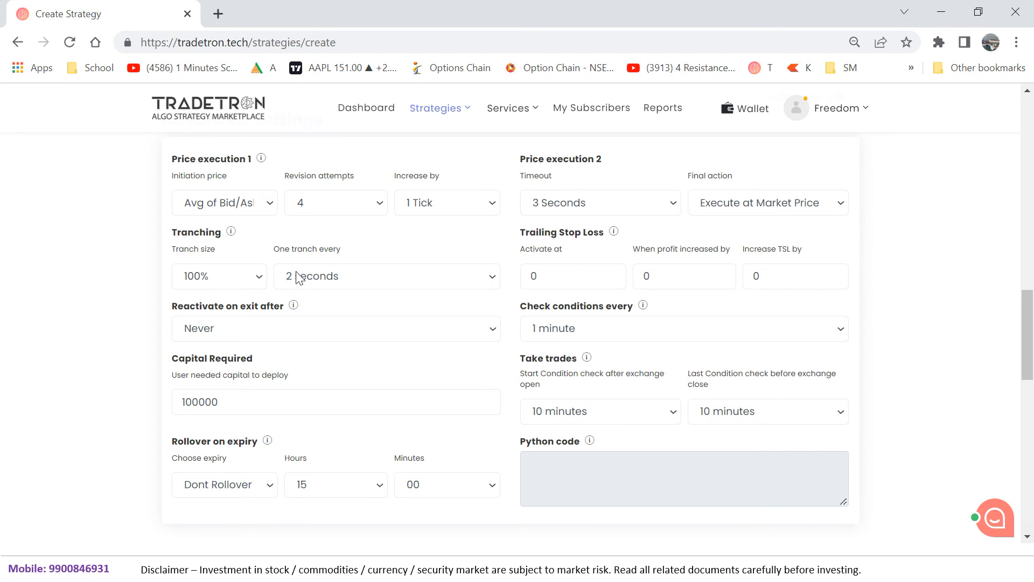
double_click(553, 280)
left_click(594, 282)
Step: Set the strategy to reactivate on exit after 12 hours
left_click(277, 335)
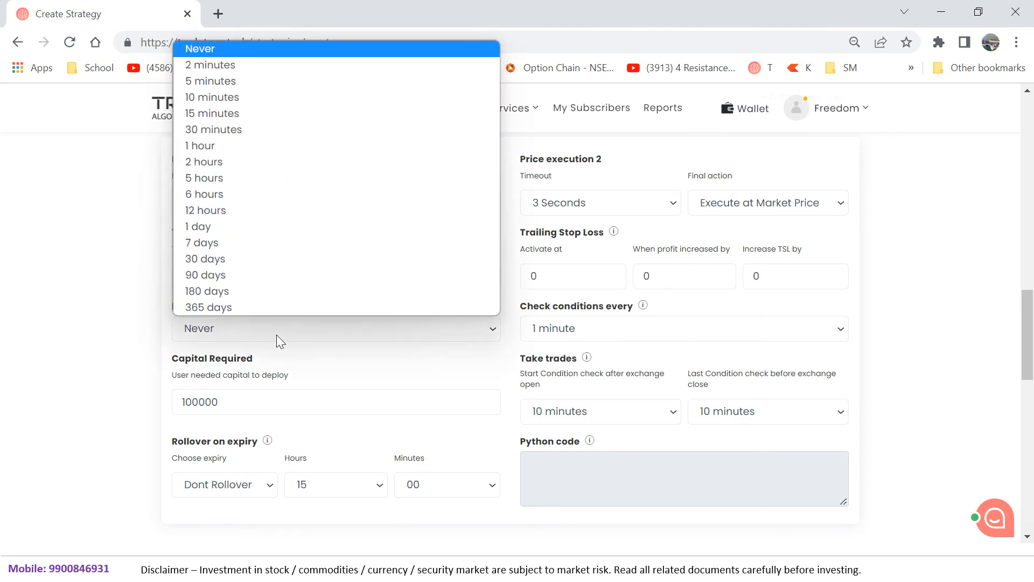
left_click(203, 212)
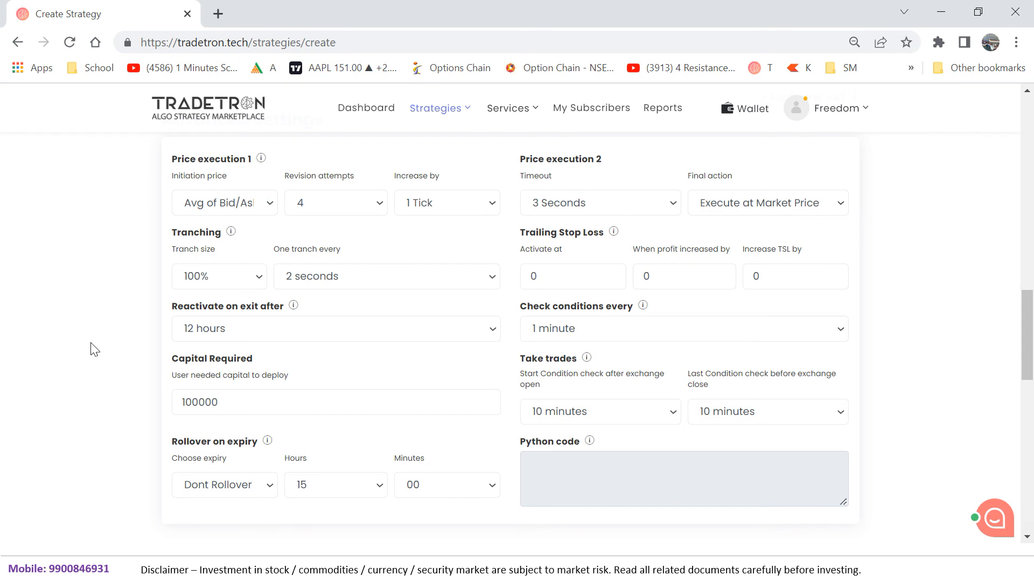
left_click(218, 331)
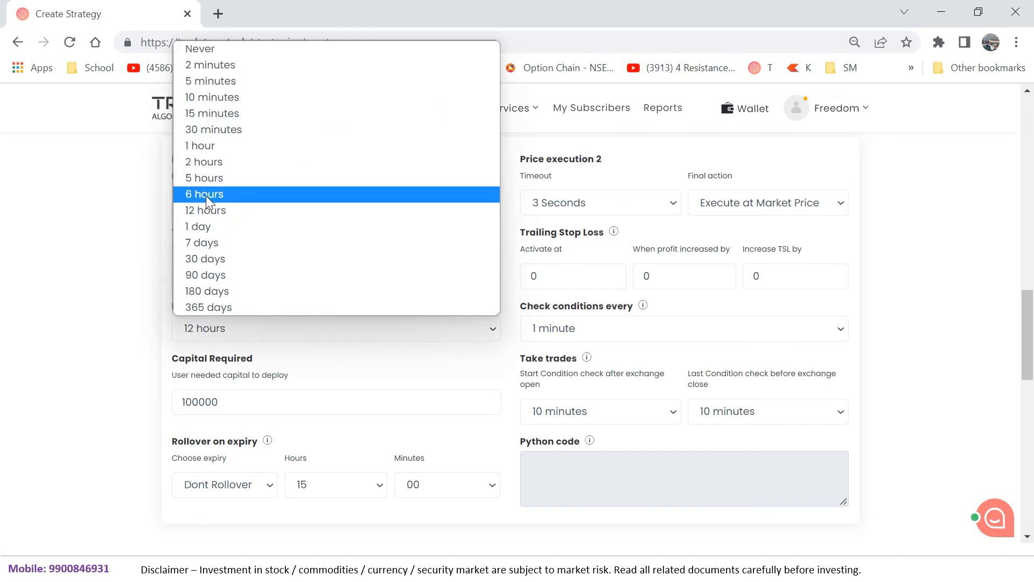
left_click(135, 340)
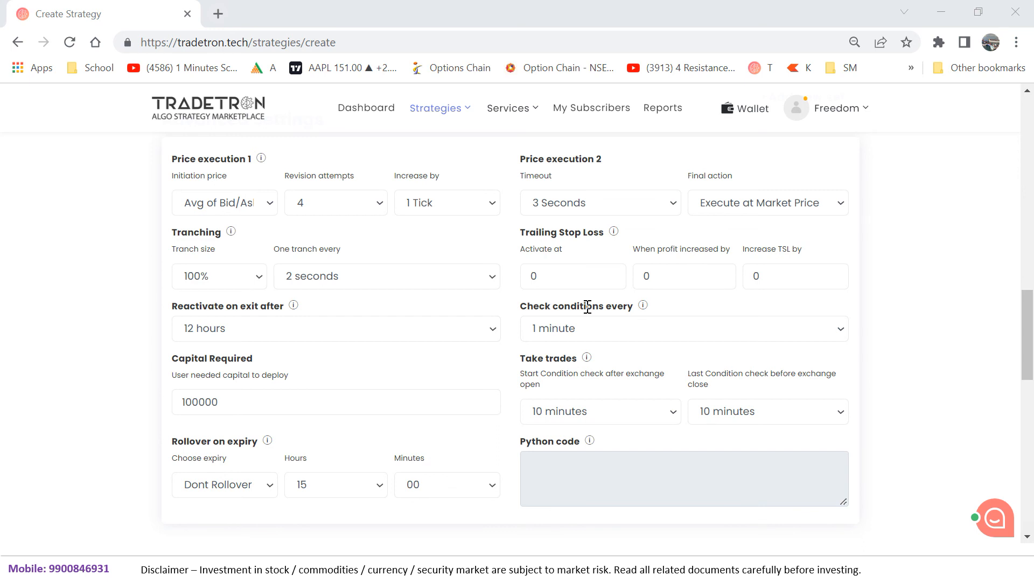
Step: Set the strategy's condition checking frequency to Check continuously
left_click(560, 334)
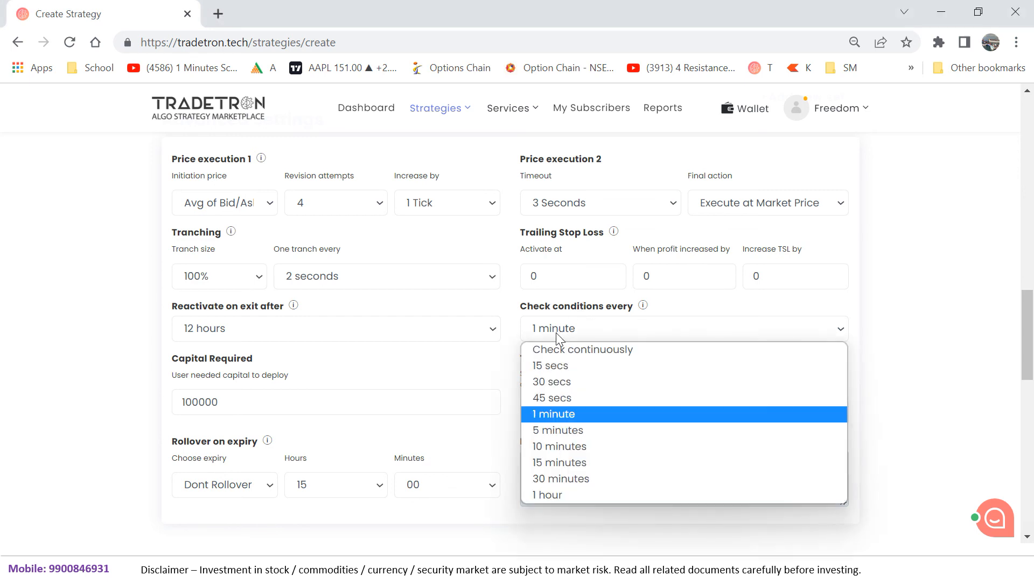
left_click(548, 349)
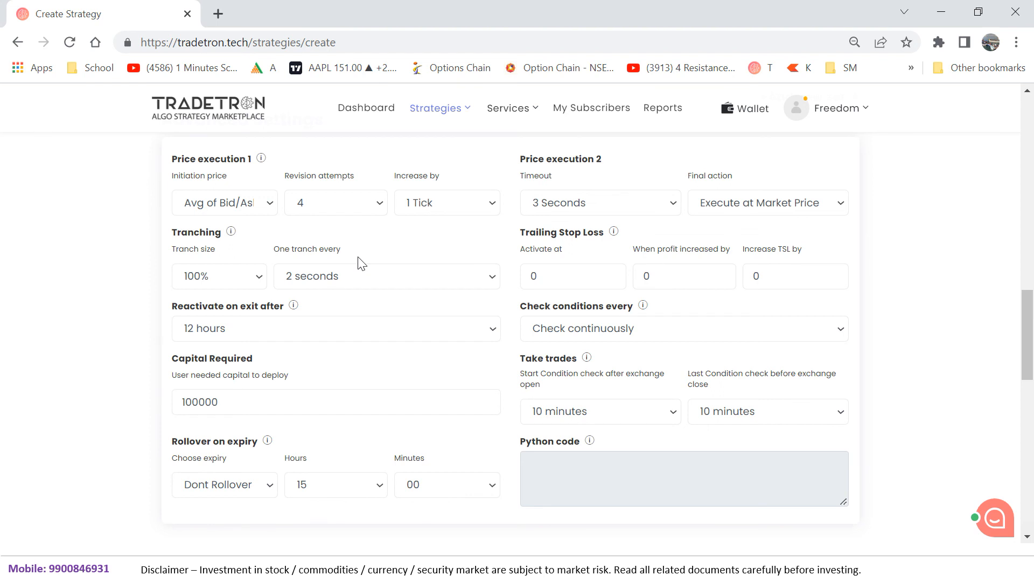
left_click(558, 330)
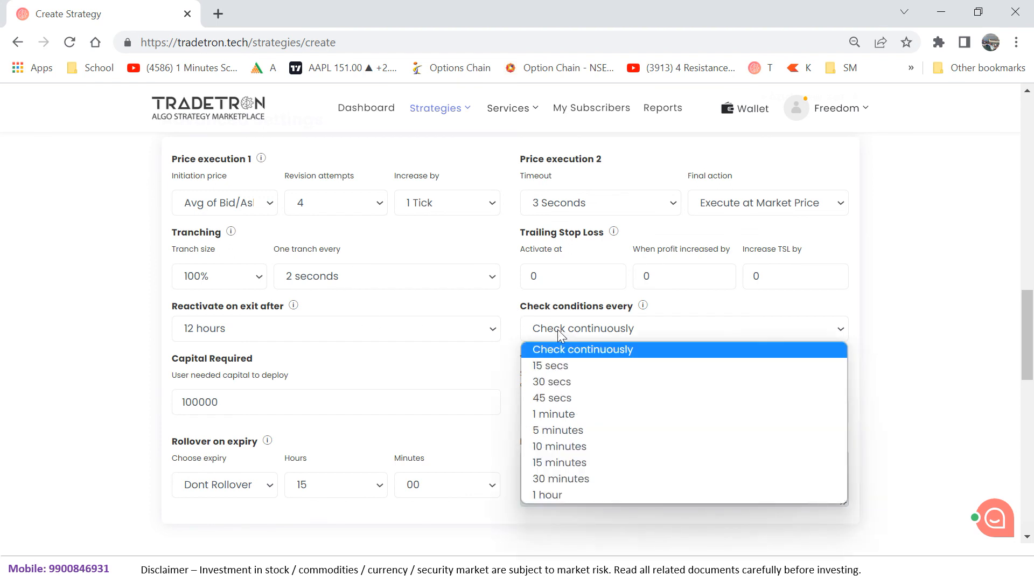
left_click(565, 331)
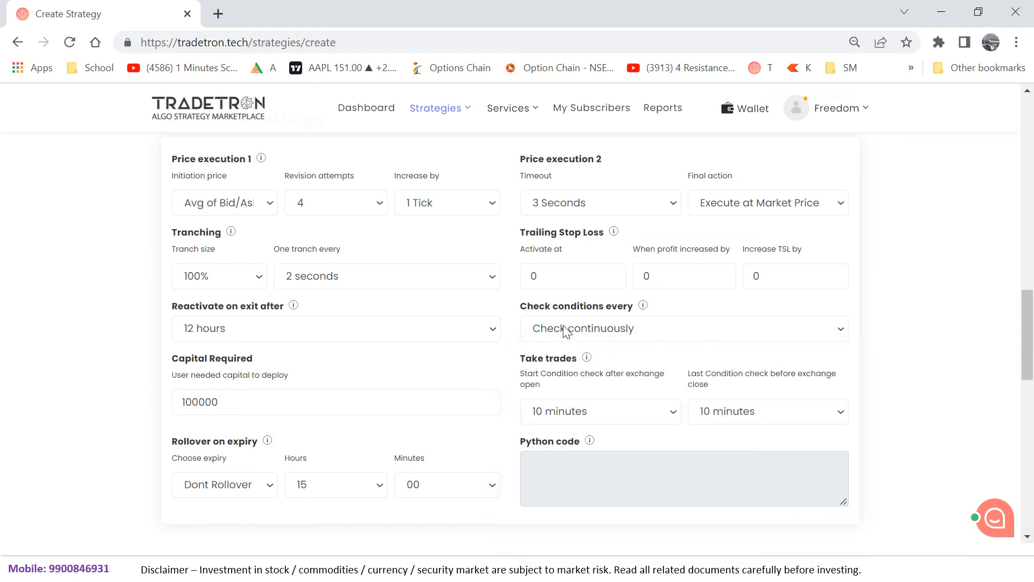
left_click(565, 331)
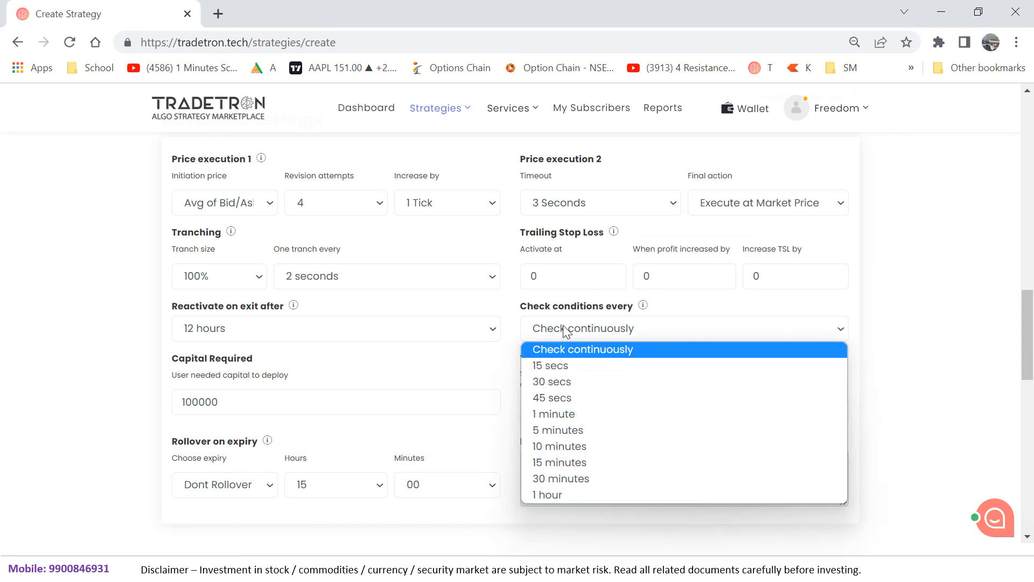
left_click(551, 350)
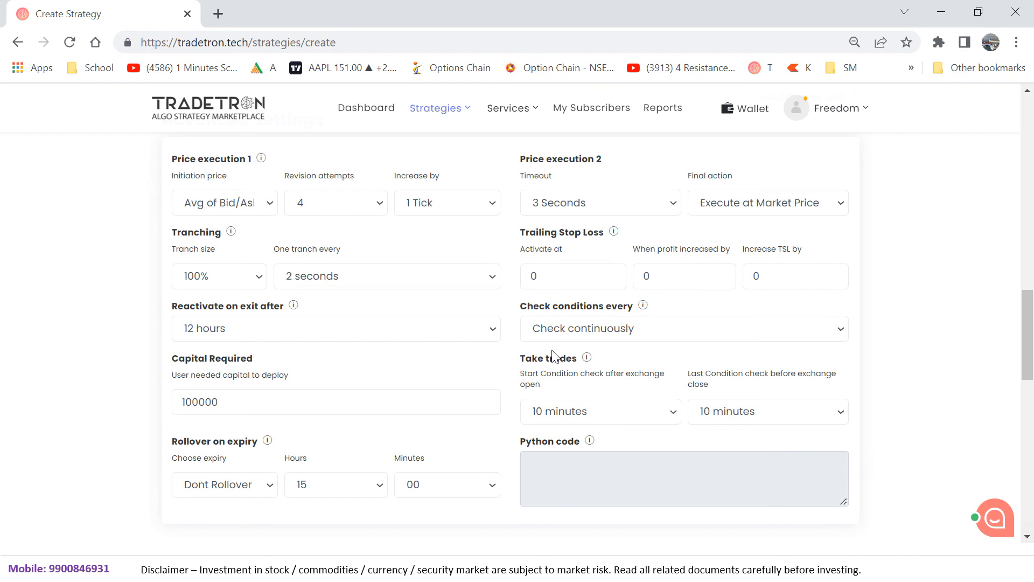
Step: Set Take trades to start condition checks 1 second after exchange open and make the last check 1 minute before close
left_click(216, 401)
double_click(237, 402)
left_click(555, 415)
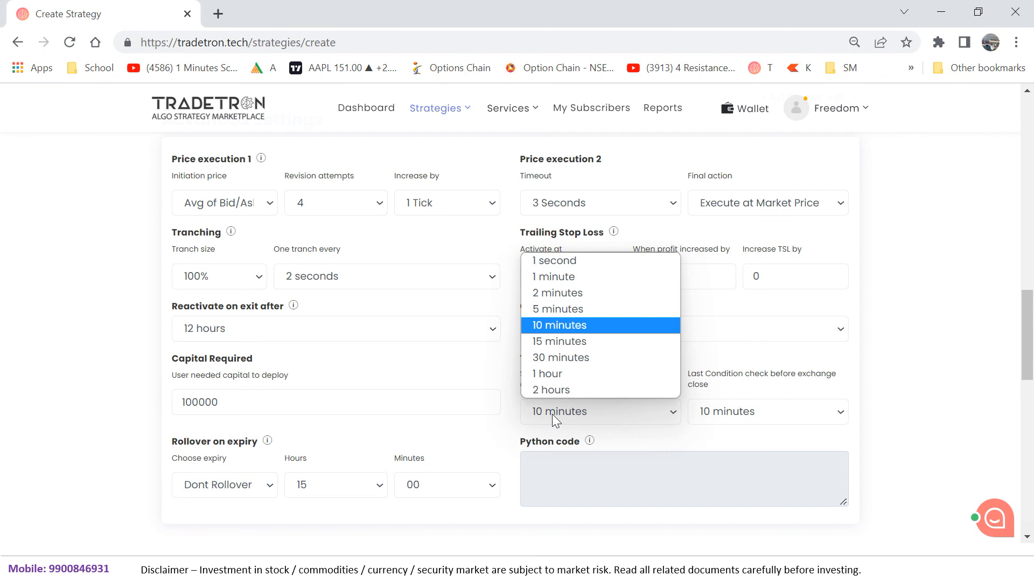
left_click(560, 268)
left_click(728, 413)
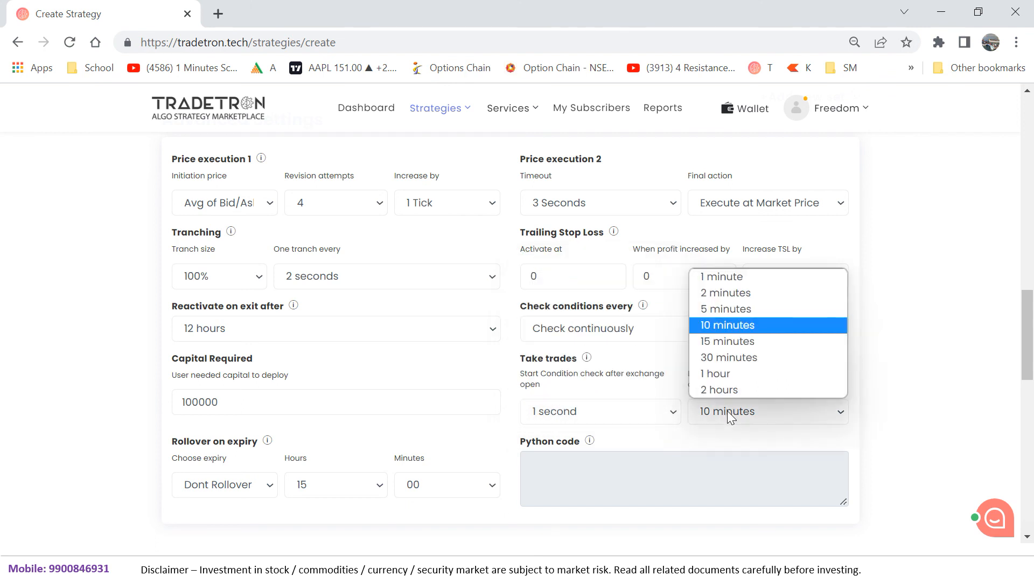
left_click(715, 279)
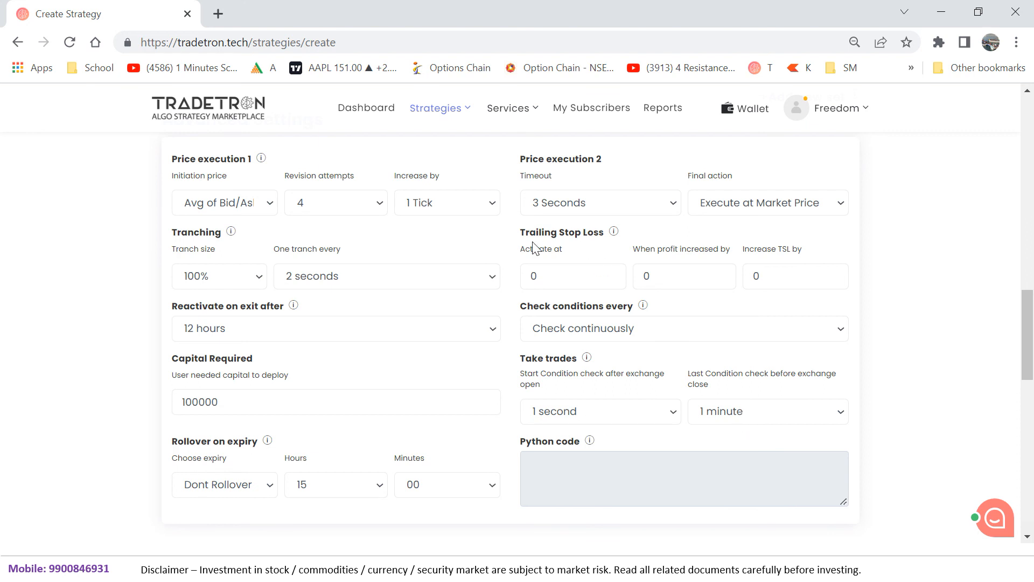
left_click(773, 418)
left_click(771, 416)
Step: Create the strategy with the marketplace settings left as they are, and open its deployment options
scroll(1025, 360, "down", 5)
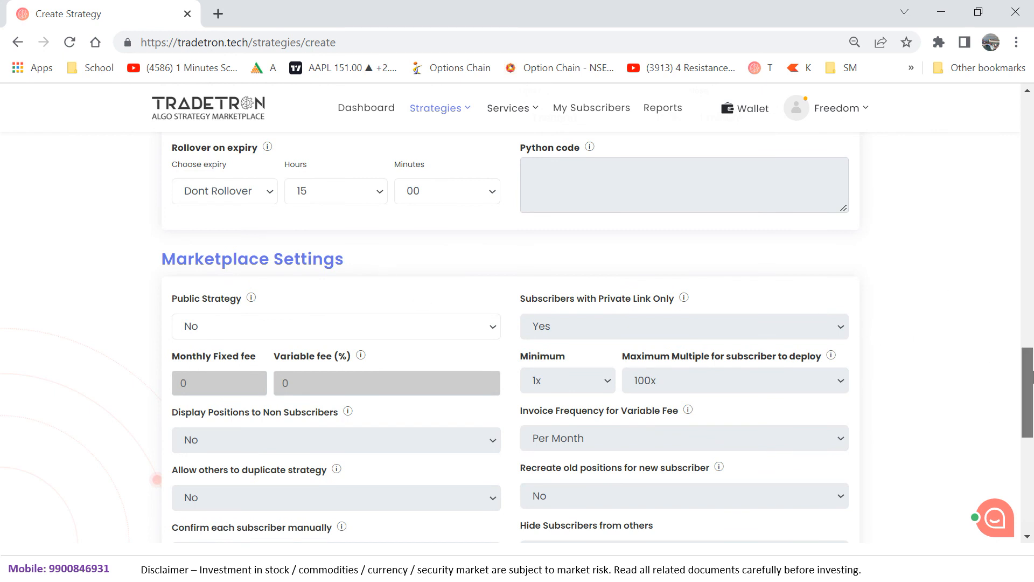
left_click_drag(1032, 384, 1033, 416)
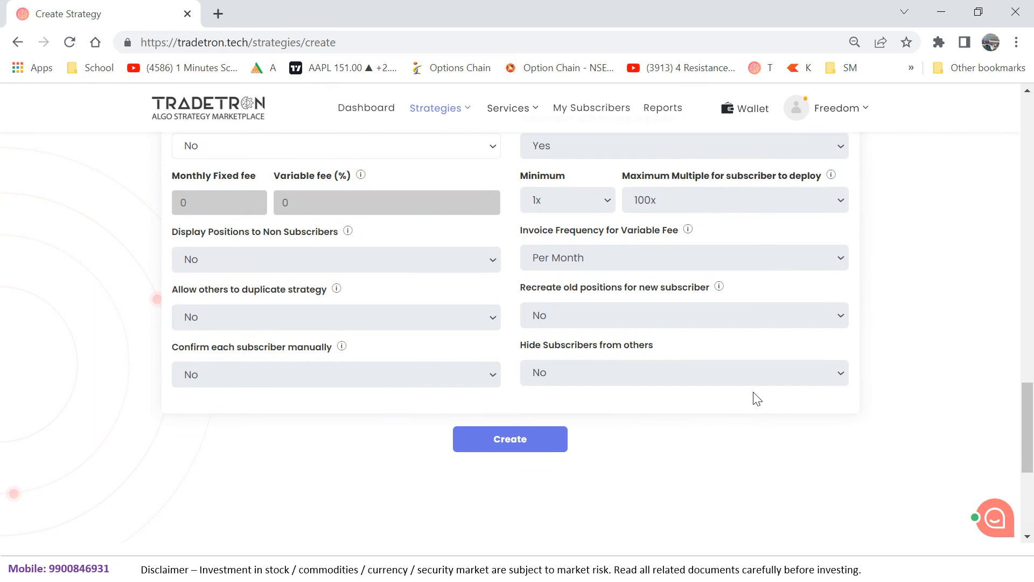
left_click(483, 442)
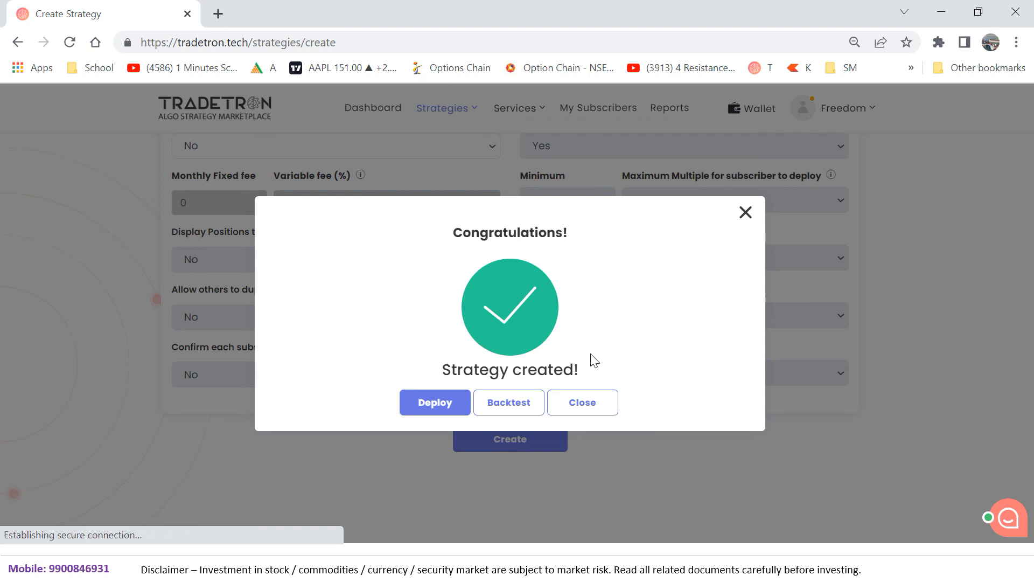
left_click(428, 411)
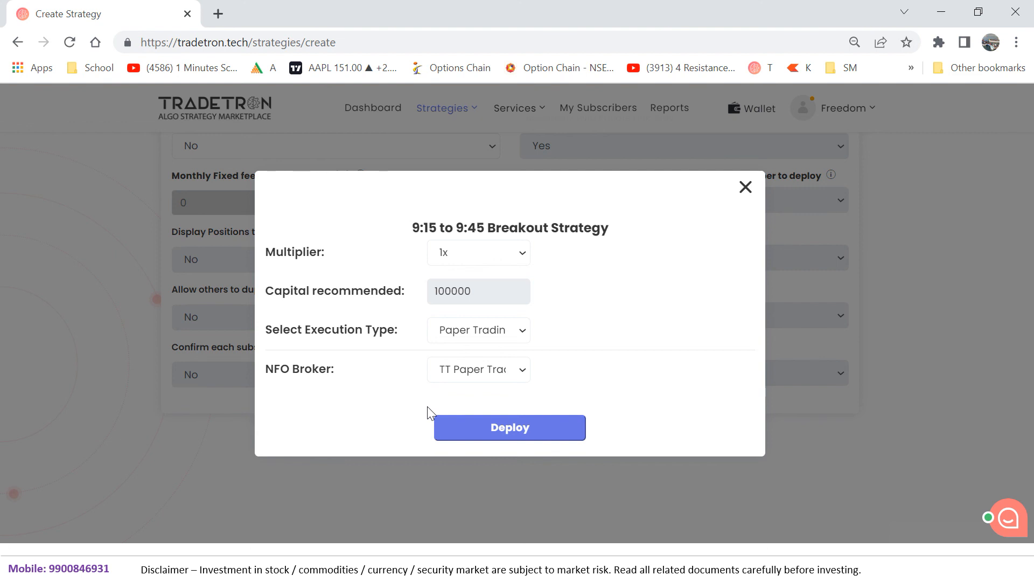
Step: Switch the deployment's execution type to Live Auto and look through the available NFO brokers
left_click(503, 333)
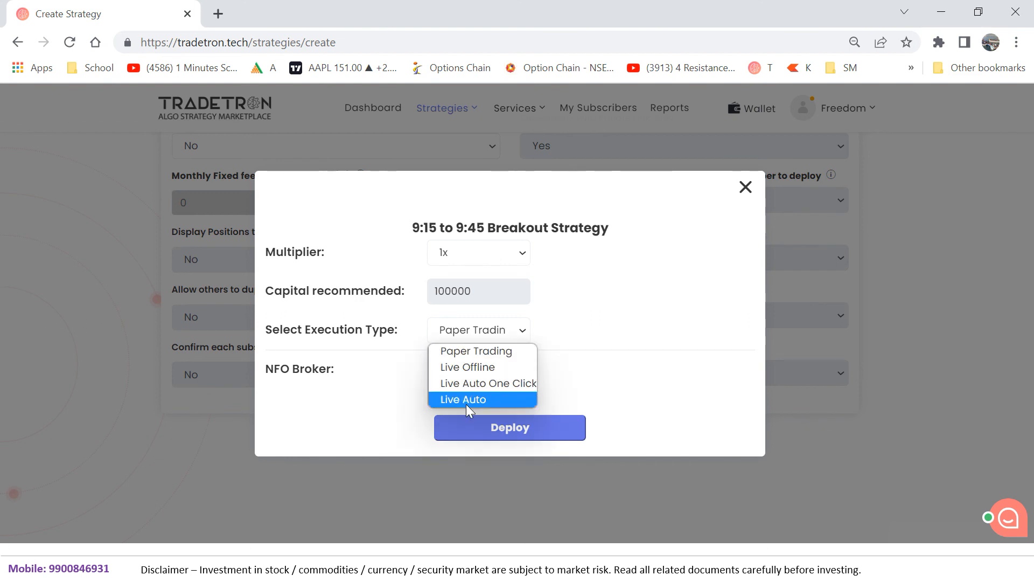
left_click(467, 402)
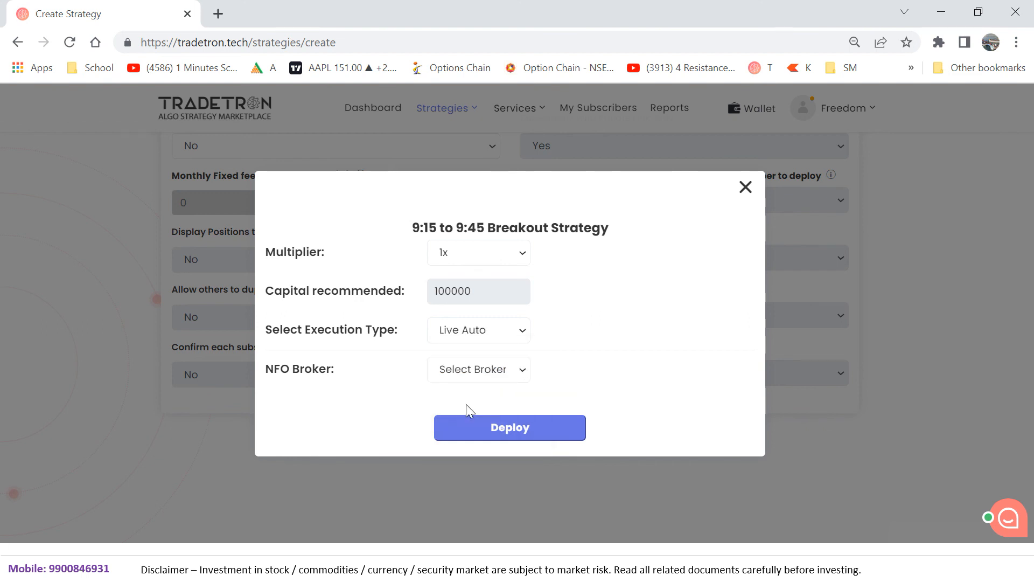
left_click(470, 372)
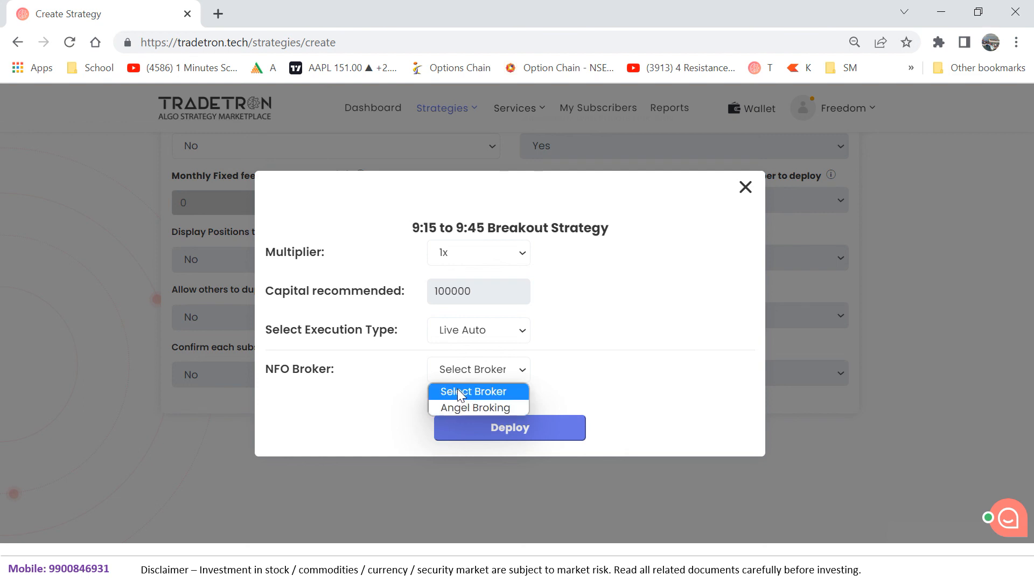
left_click(460, 390)
Step: Set the execution type to Paper Trading and deploy the 9:15 to 9:45 Breakout Strategy
left_click(460, 335)
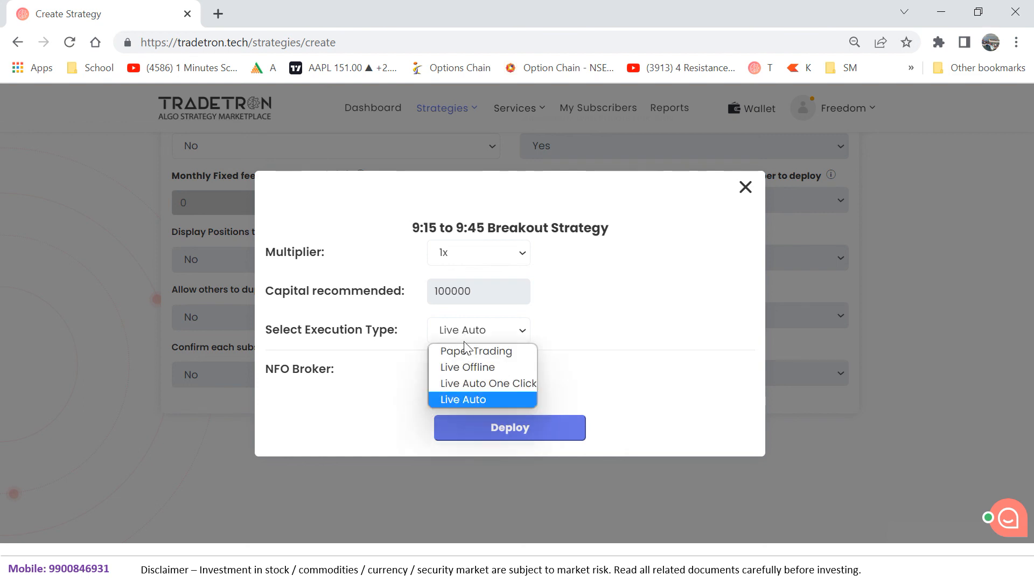
left_click(467, 352)
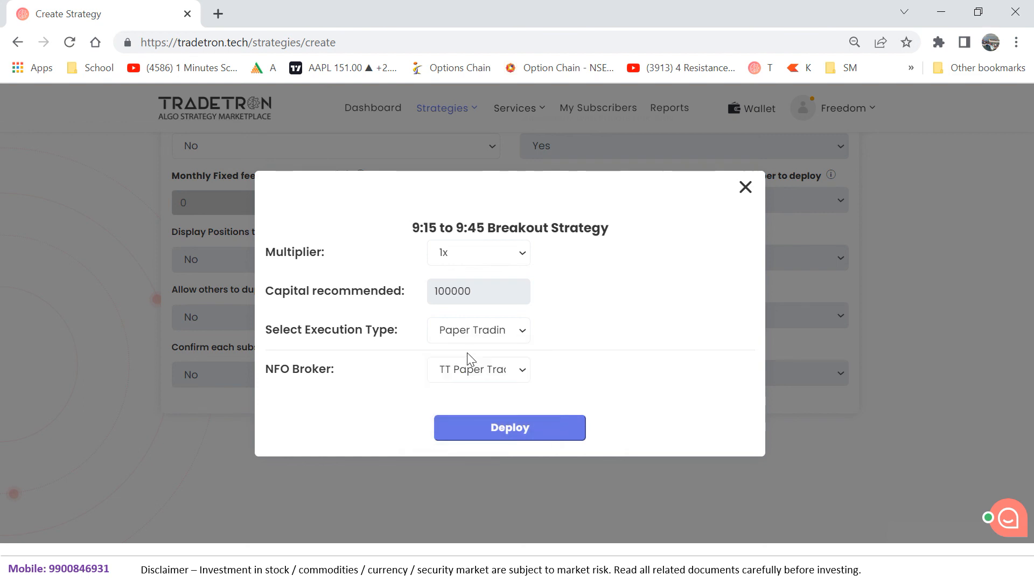
left_click(508, 433)
key("Return")
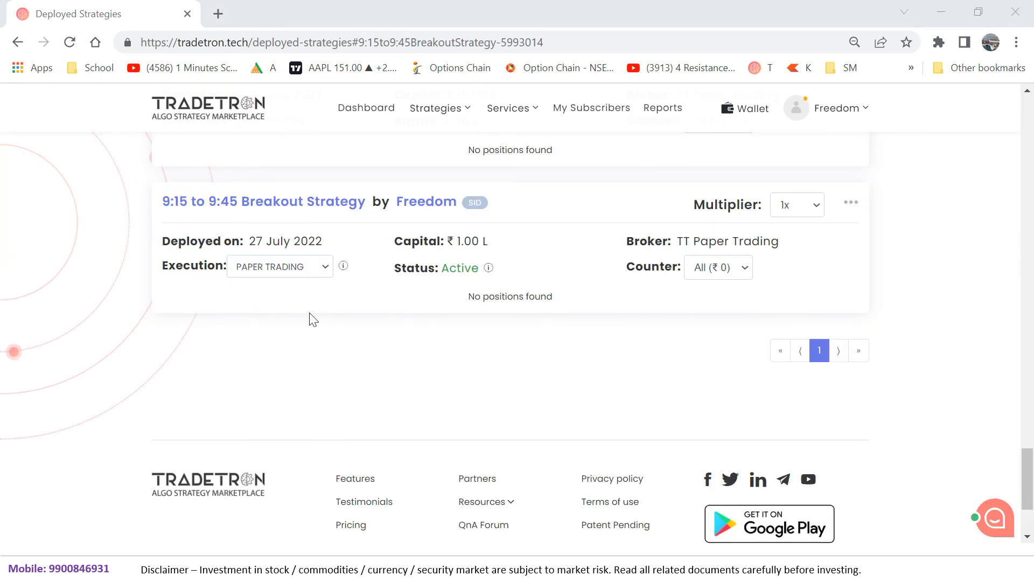
Step: Bring up the list of strategy pages from the site navigation
right_click(448, 103)
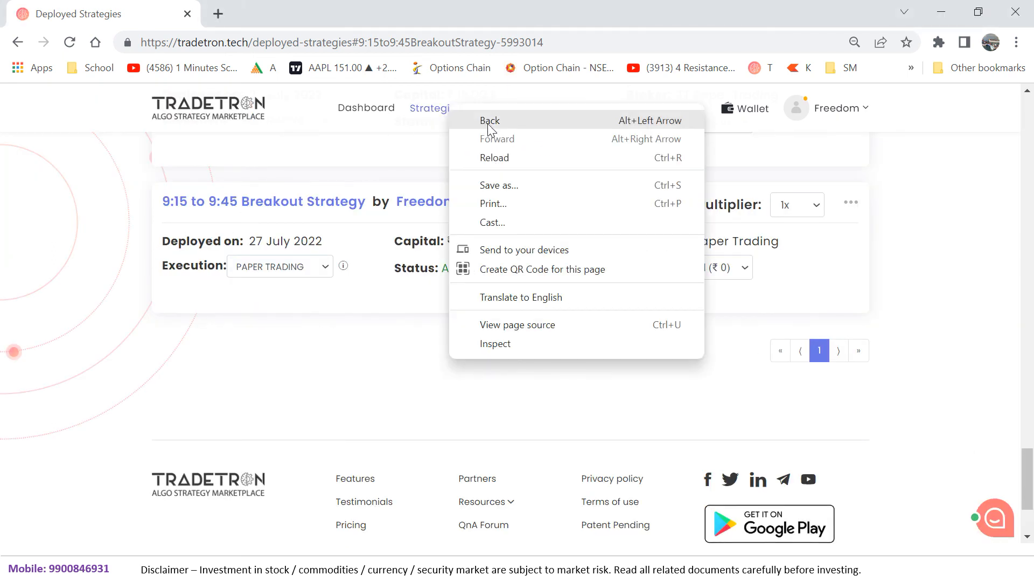
right_click(402, 145)
left_click(458, 108)
mouse_move(463, 110)
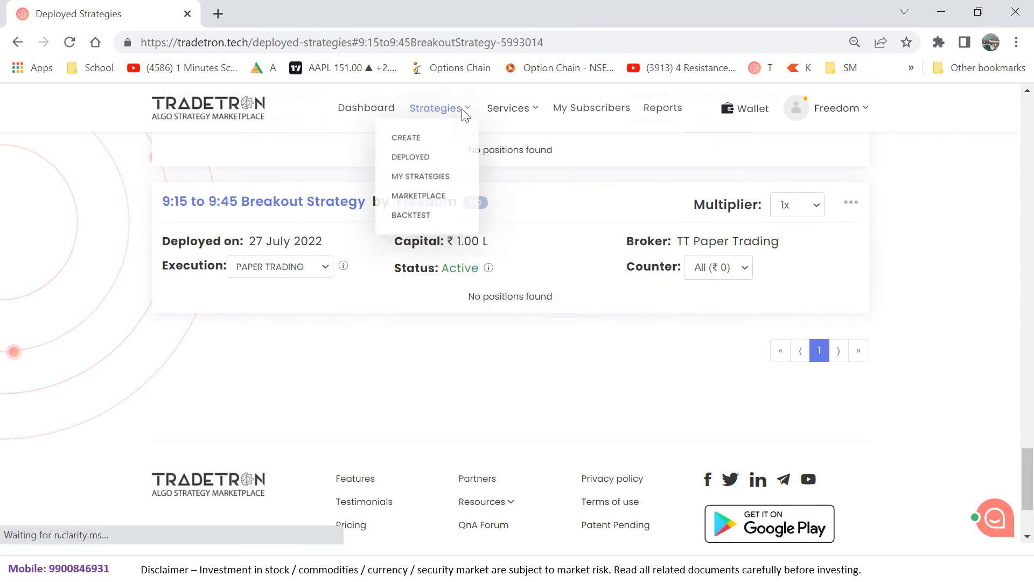